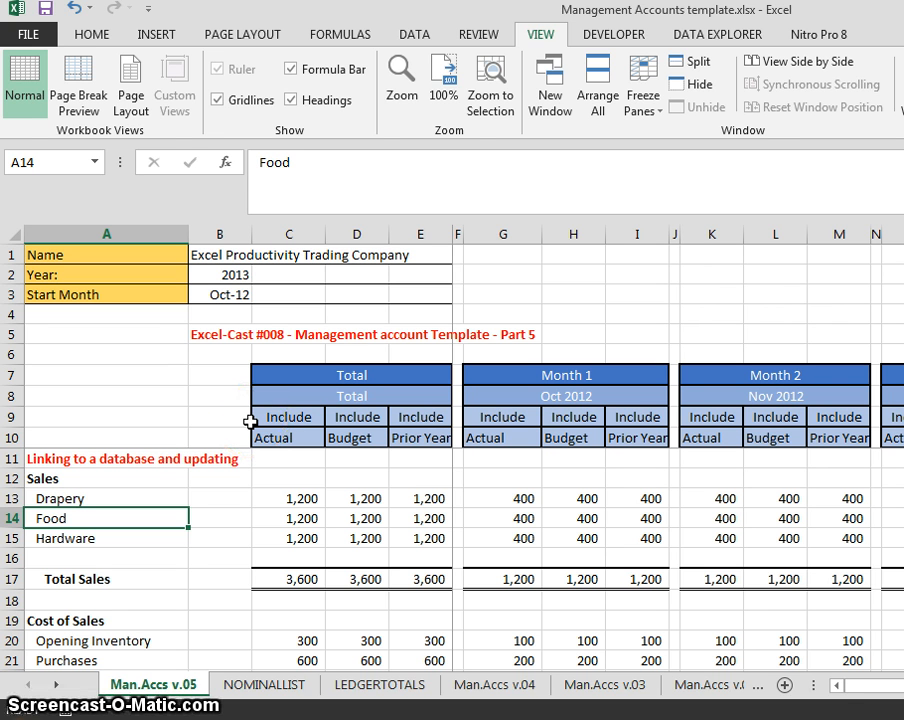
# - Open the Microsoft Query data source list from Data > From Other Sources
pyautogui.press('alt')
pyautogui.press('a')
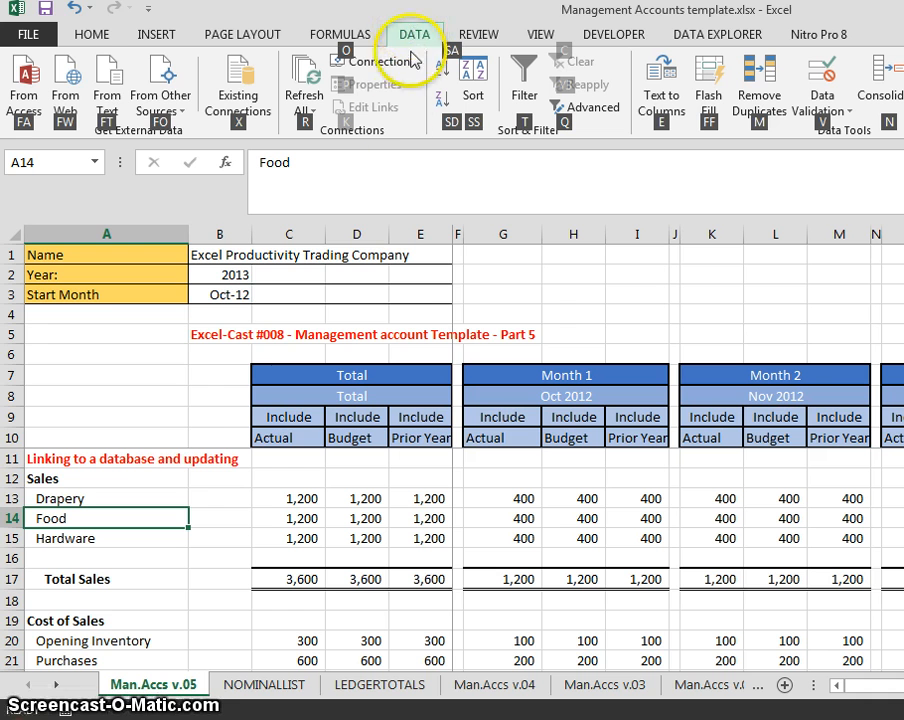
pyautogui.click(149, 74)
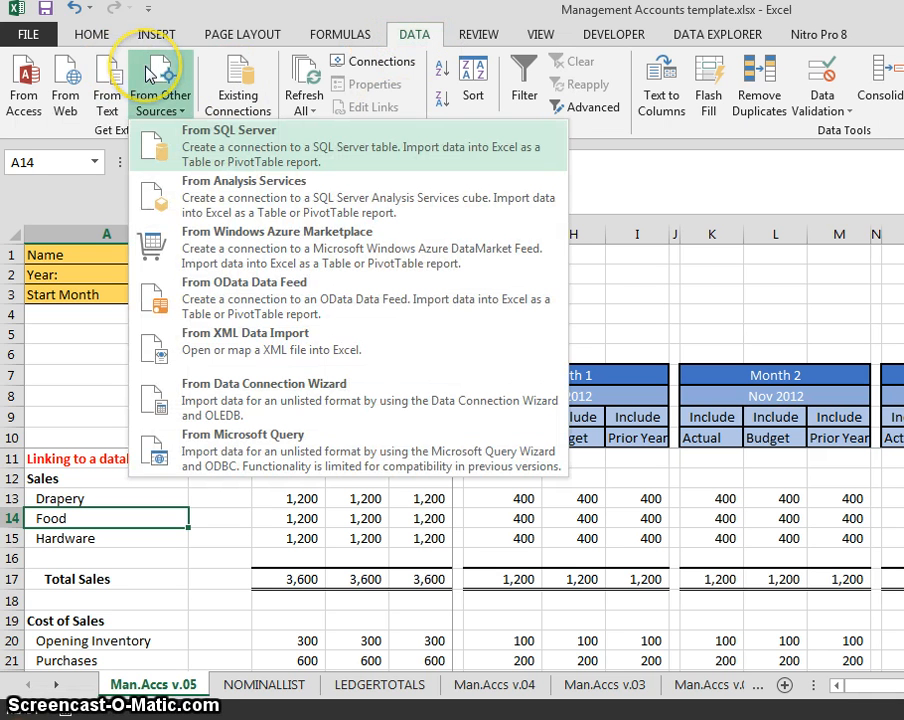
pyautogui.press('Up')
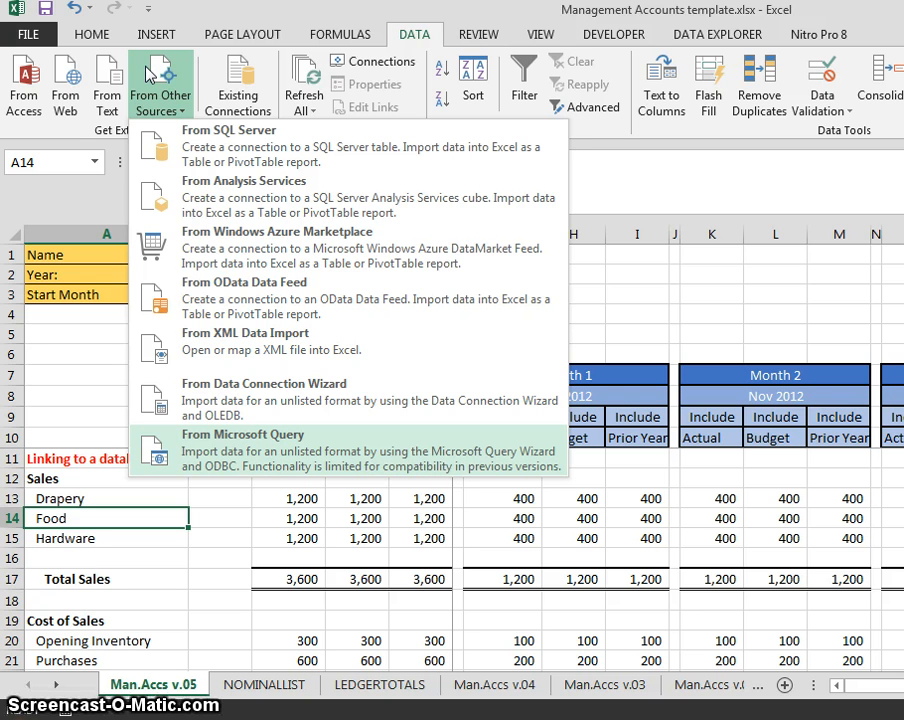
pyautogui.press('Return')
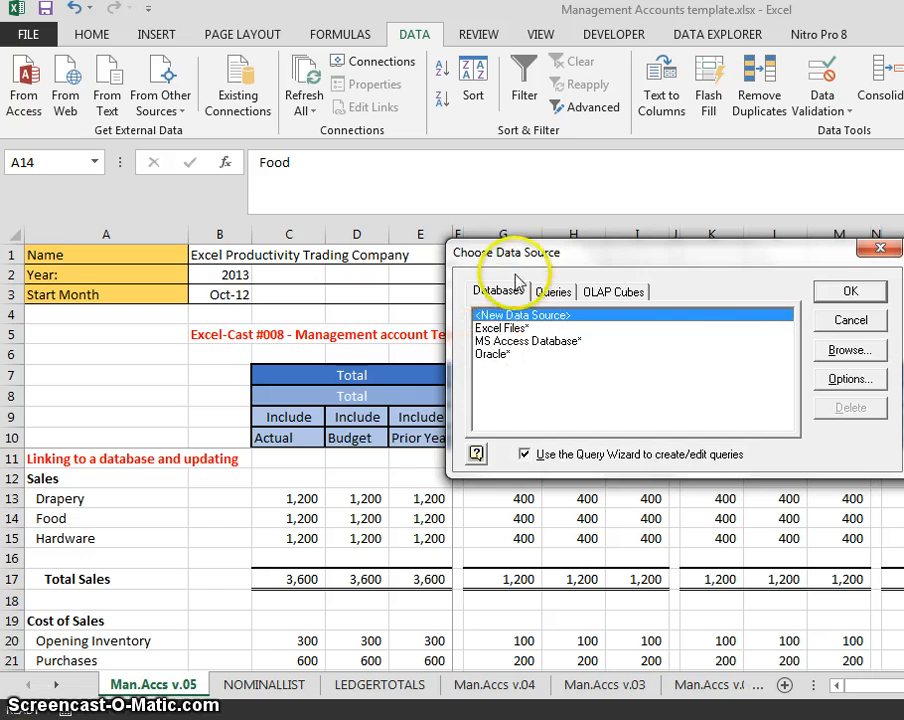
# - Pick Oracle, close the data source window without connecting, and Refresh All connections
pyautogui.moveTo(500, 252); pyautogui.dragTo(271, 243)
pyautogui.click(258, 344)
pyautogui.click(614, 290)
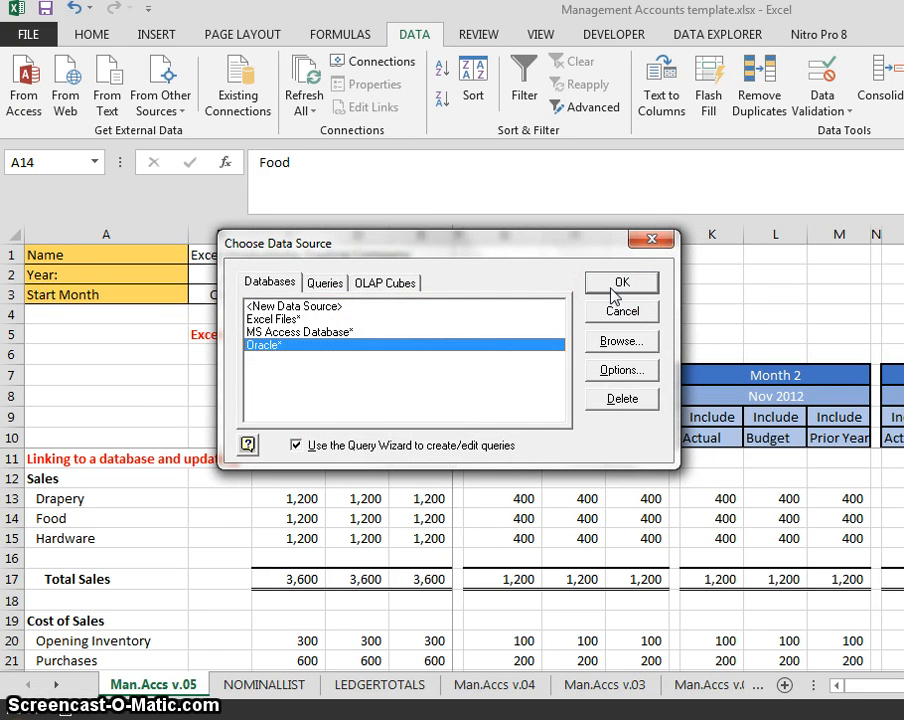
pyautogui.click(638, 242)
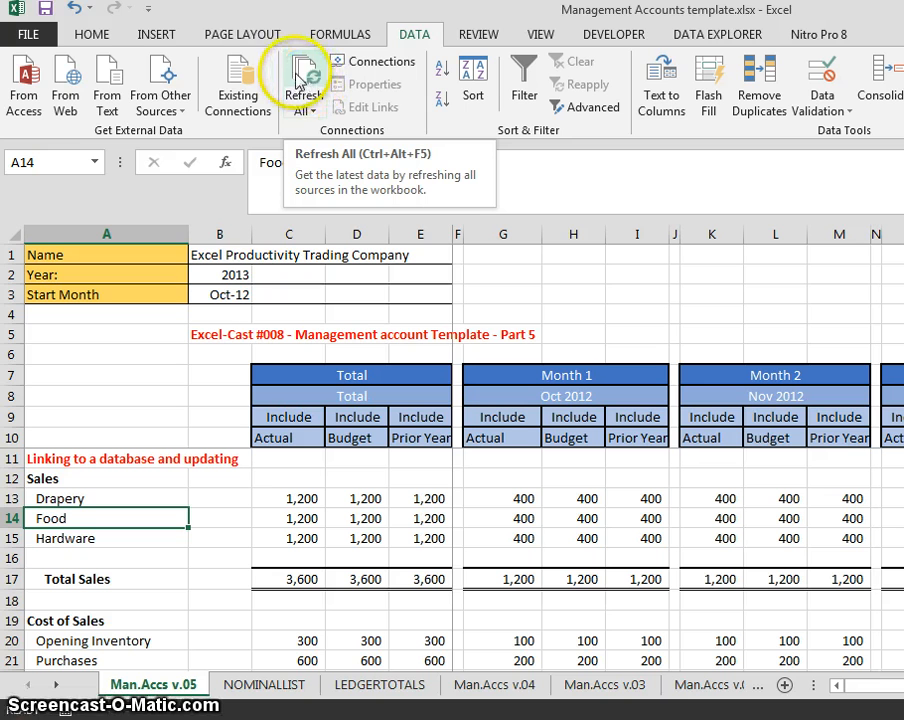
pyautogui.click(306, 79)
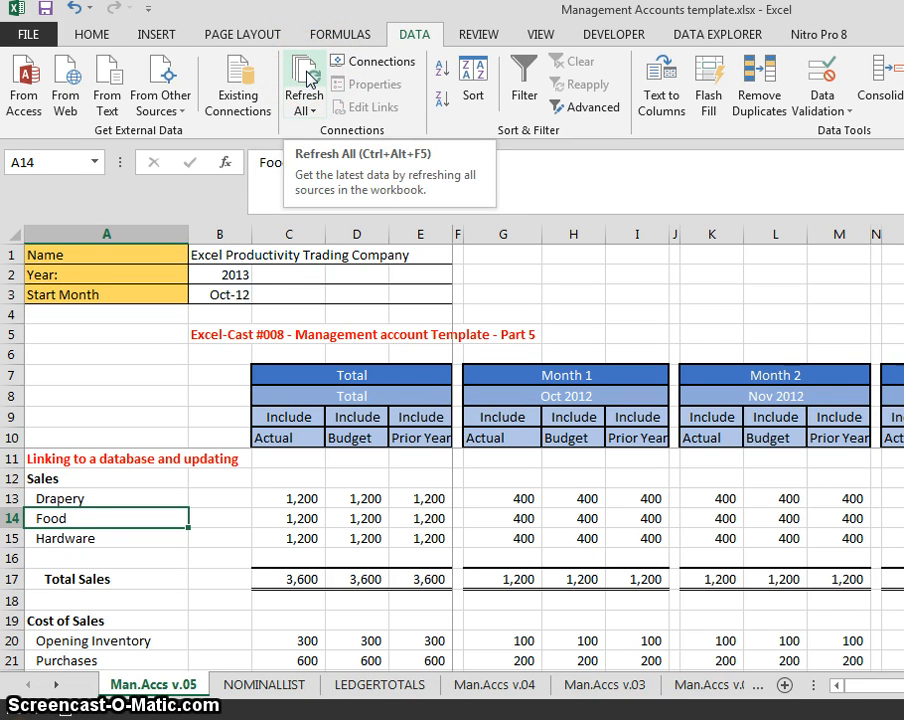
pyautogui.click(303, 78)
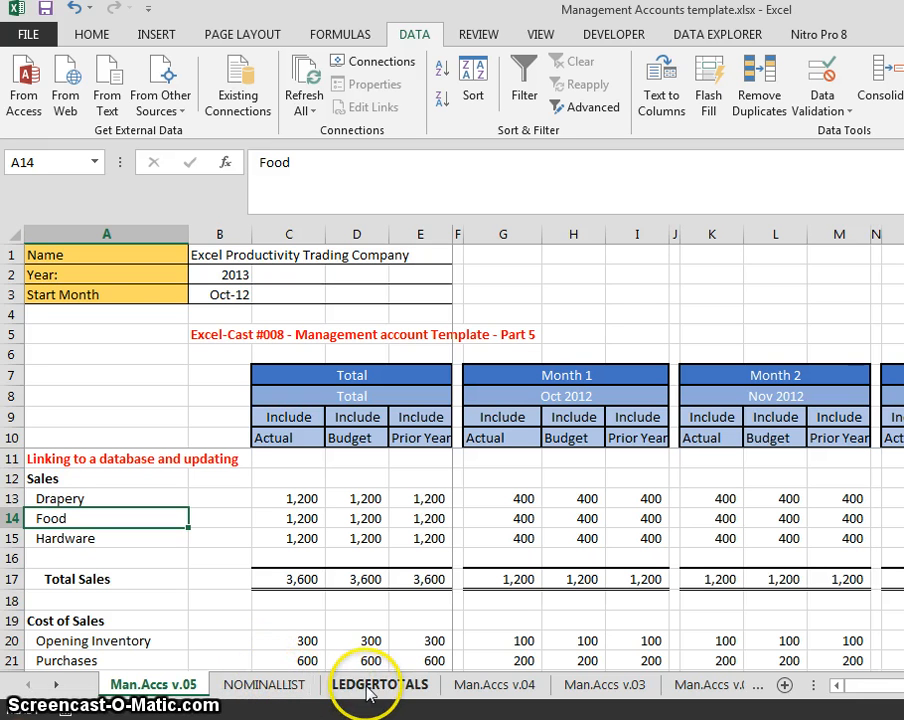
# - Browse the NOMINALLIST account codes from BAD/REC/INT down to the last row 257
pyautogui.click(270, 692)
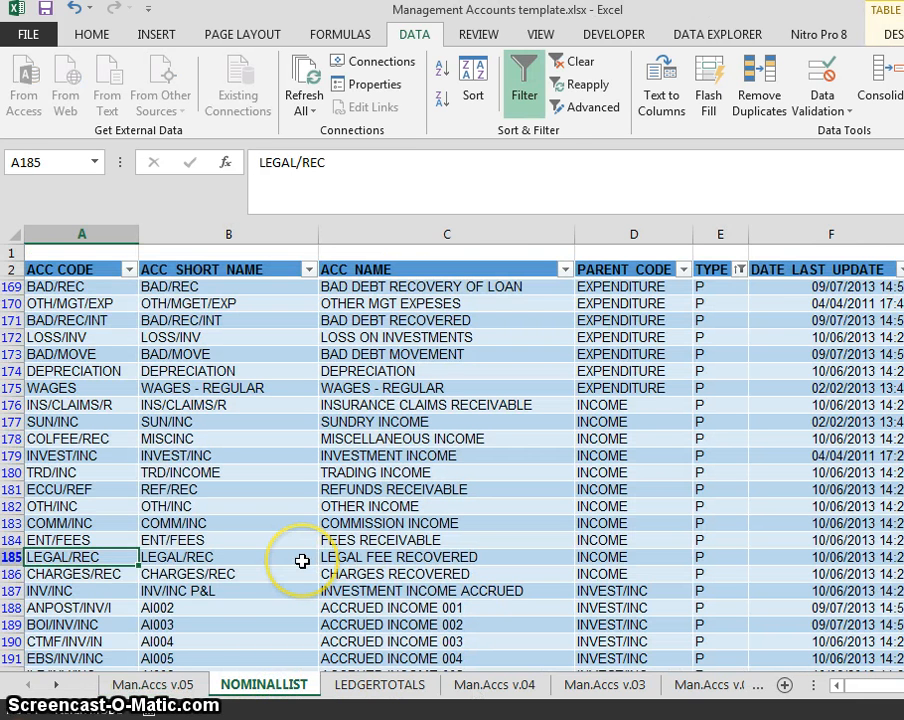
pyautogui.click(76, 319)
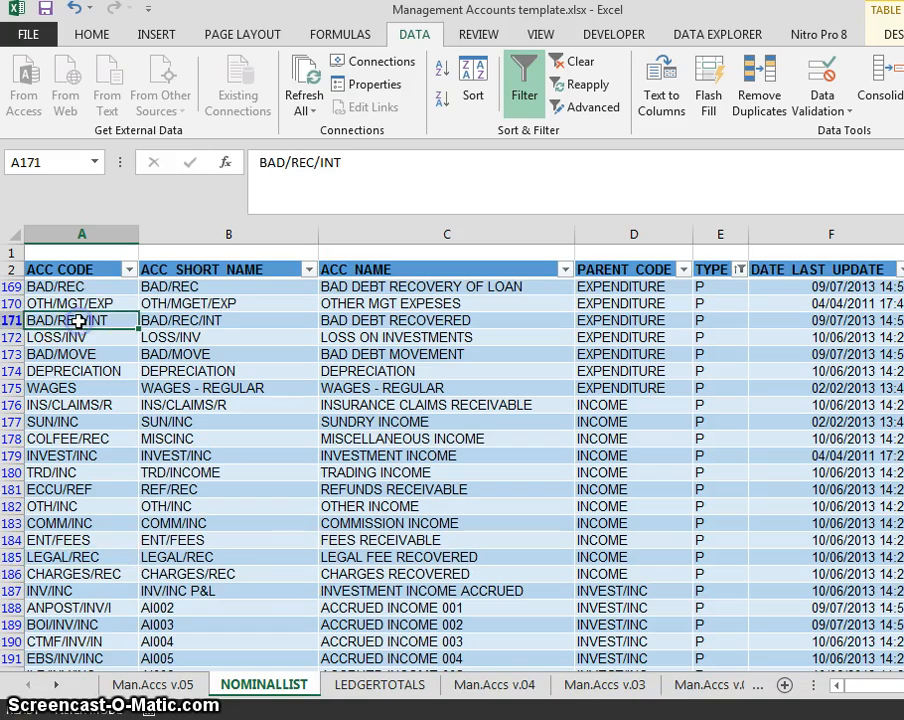
pyautogui.hotkey('ctrl', 'Down')
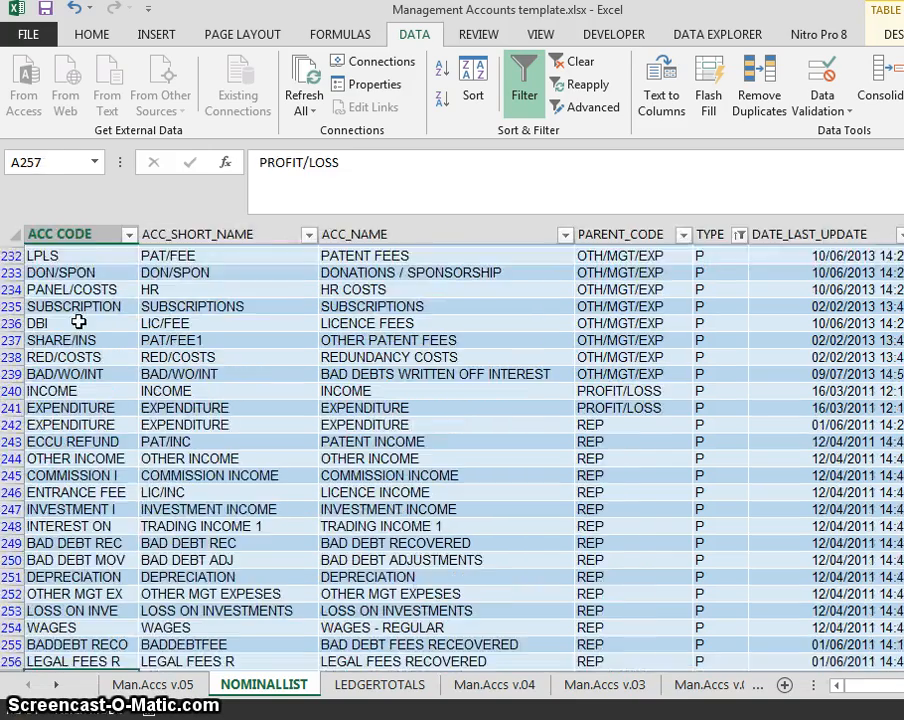
pyautogui.hotkey('ctrl', 'Up')
pyautogui.hotkey('ctrl', 'Up')
pyautogui.hotkey('ctrl', 'Down')
pyautogui.hotkey('ctrl', 'Down')
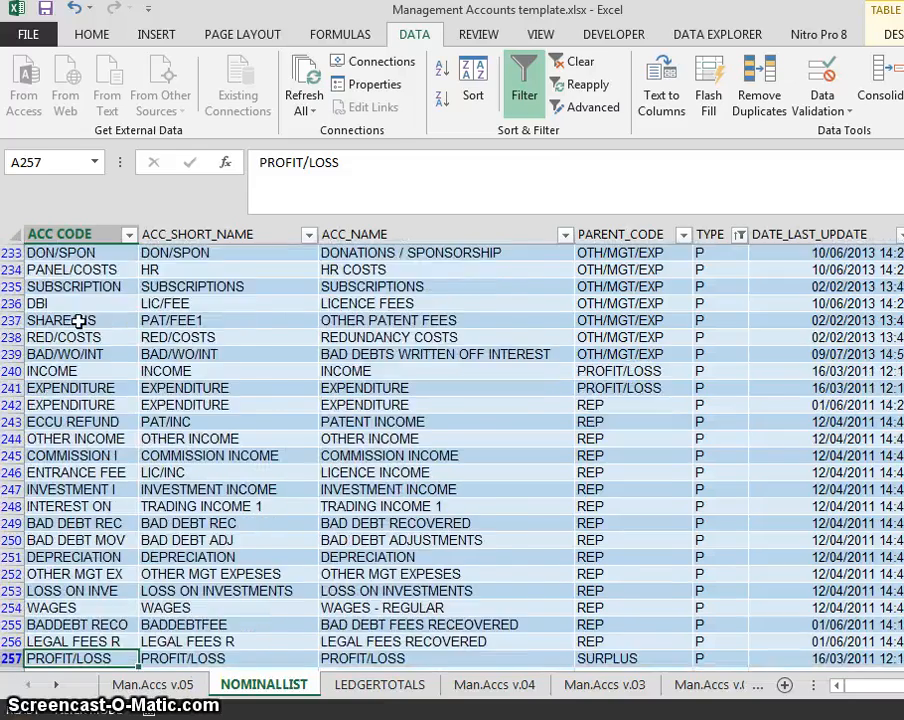
pyautogui.hotkey('ctrl', 'pagedown')
pyautogui.press('Down')
pyautogui.press('Down')
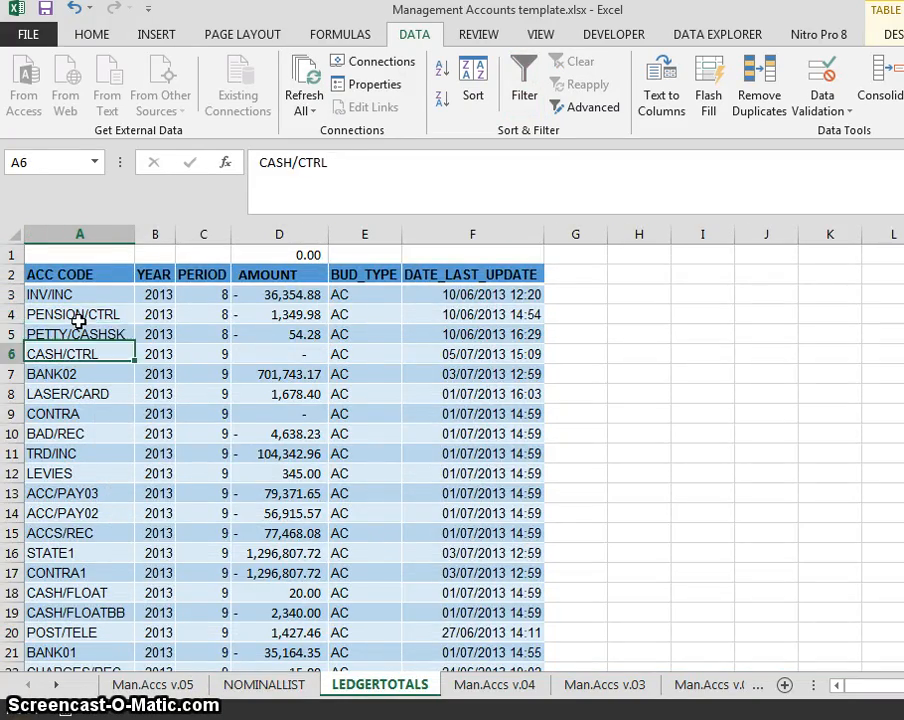
pyautogui.press('Up')
pyautogui.press('Up')
# - Return to the top of NOMINALLIST and check the ACC CODE, ACC_SHORT_NAME and ACC_NAME headings
pyautogui.hotkey('ctrl', 'pageup')
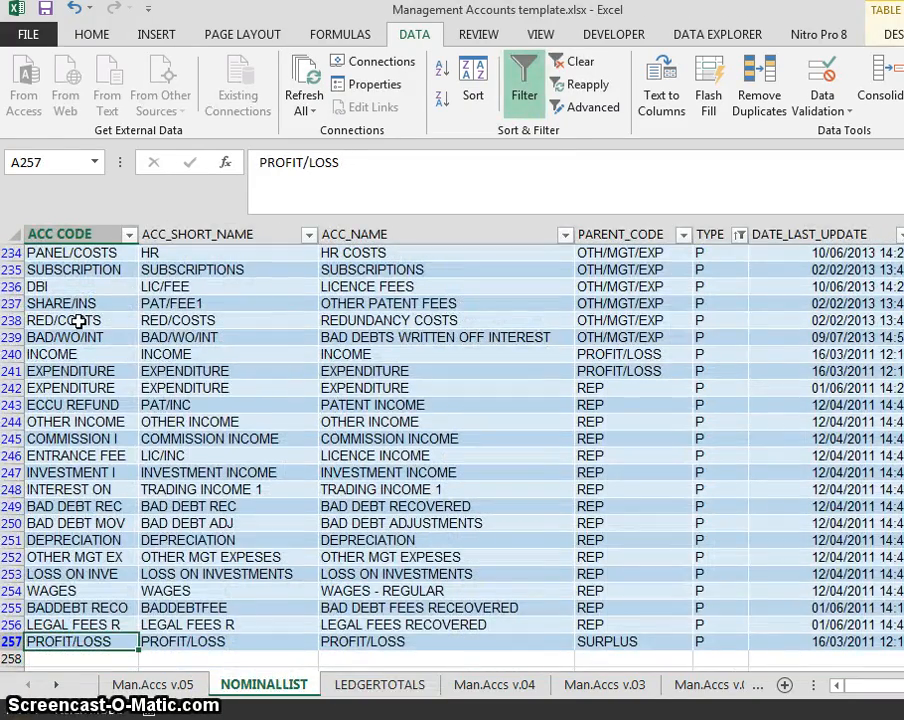
pyautogui.hotkey('ctrl', 'Home')
pyautogui.press('Down')
pyautogui.press('Down')
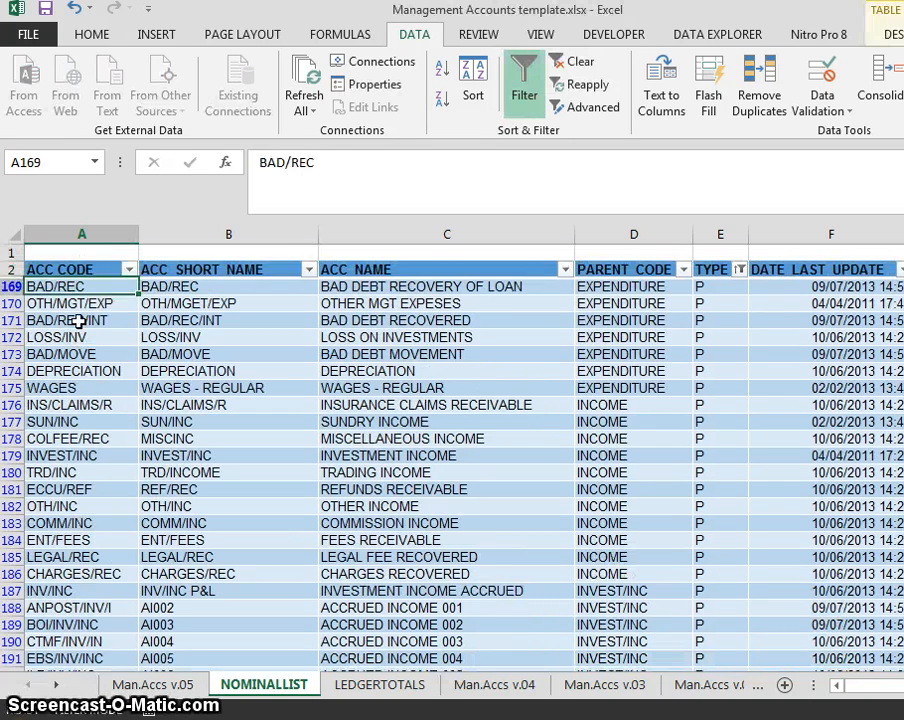
pyautogui.press('Up')
pyautogui.press('Right')
pyautogui.press('Right')
pyautogui.press('Left')
pyautogui.press('Left')
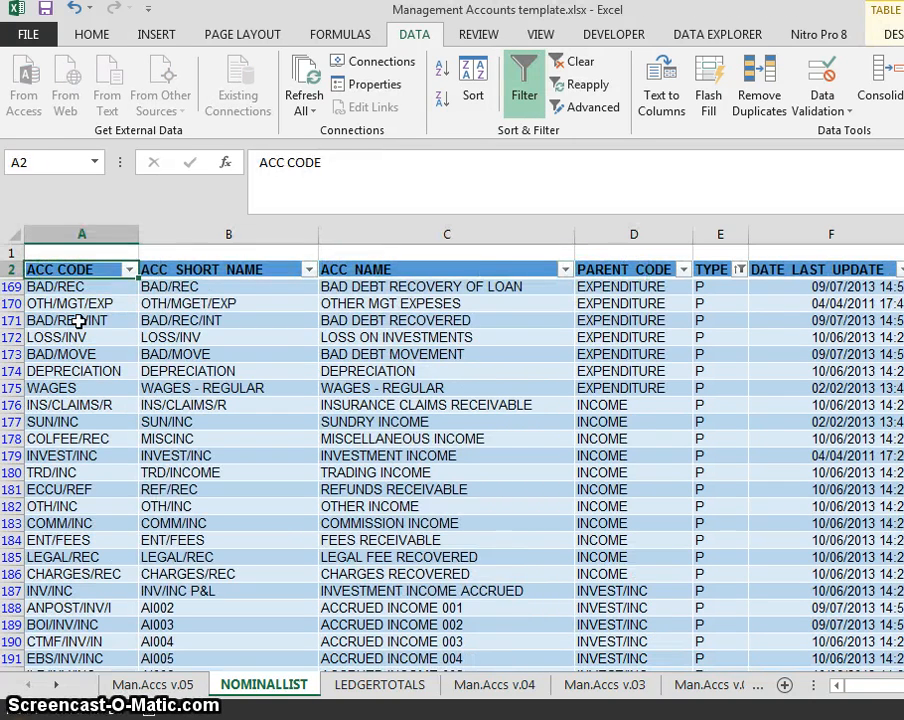
pyautogui.press('Down')
pyautogui.press('Right')
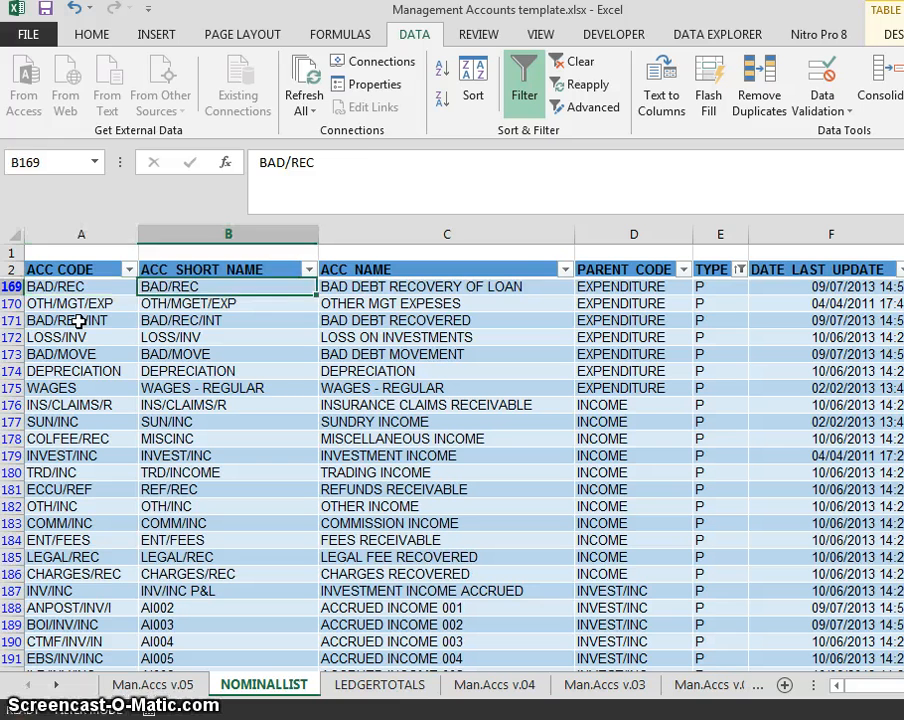
pyautogui.press('Up')
pyautogui.press('Right')
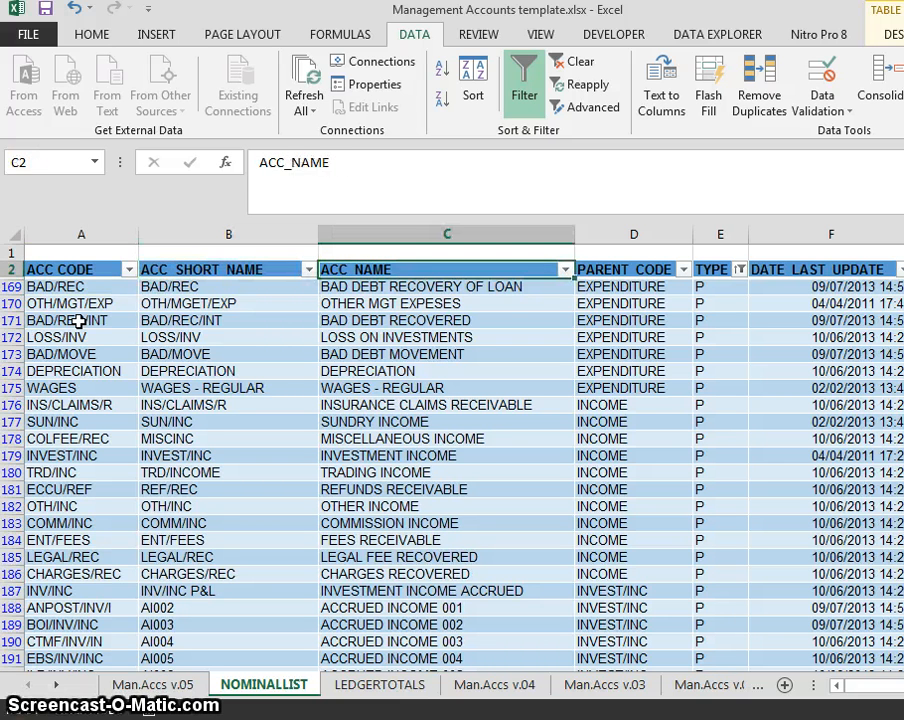
pyautogui.press('Left')
pyautogui.press('Left')
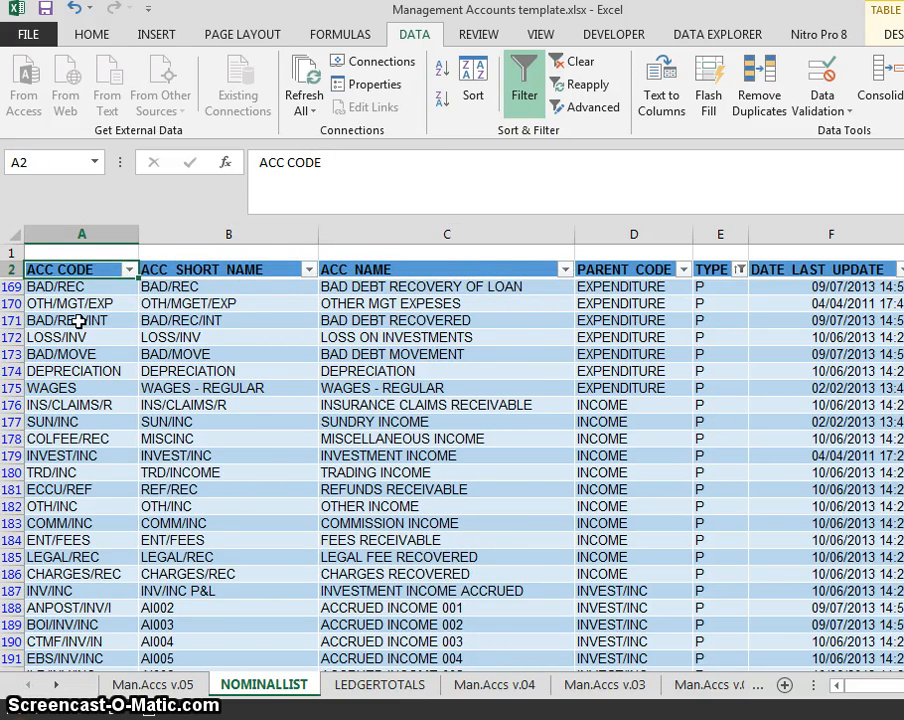
# - Move on to the LEDGERTOTALS sheet and check its first account code
pyautogui.hotkey('ctrl', 'pagedown')
pyautogui.press('Down')
pyautogui.press('Up')
pyautogui.press('Up')
pyautogui.press('Up')
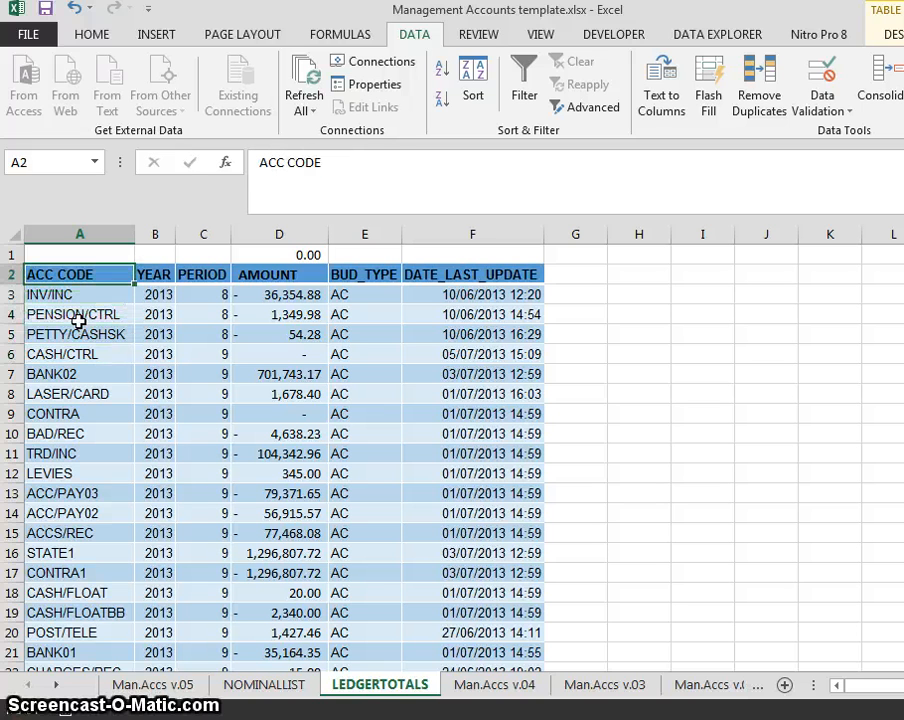
# - Check the LEDGERTOTALS ACC CODE, YEAR, PERIOD and AMOUNT columns and turn on filtering
pyautogui.press('Down')
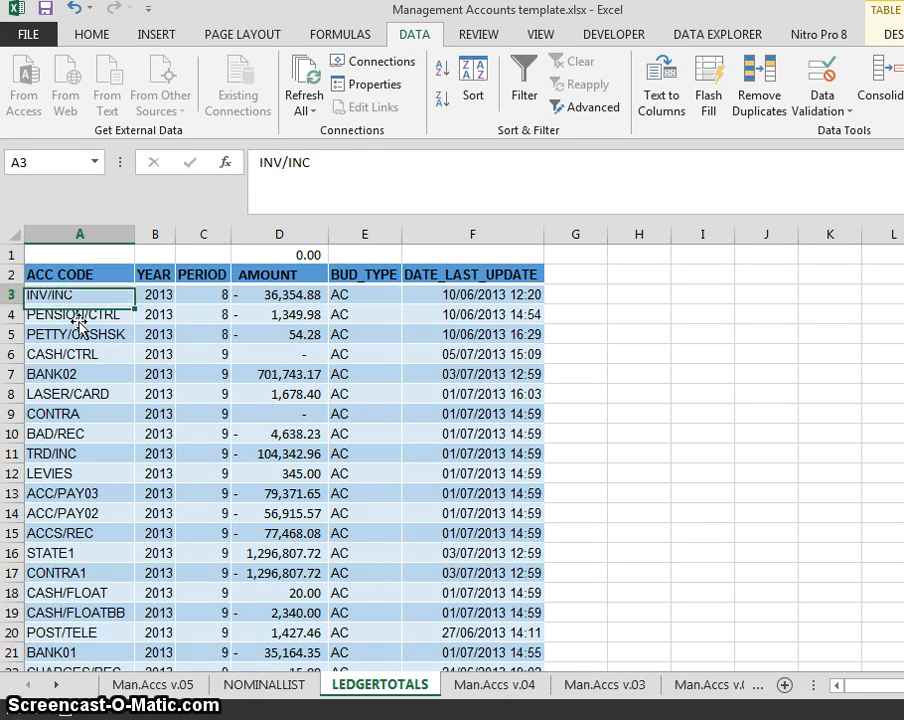
pyautogui.press('Up')
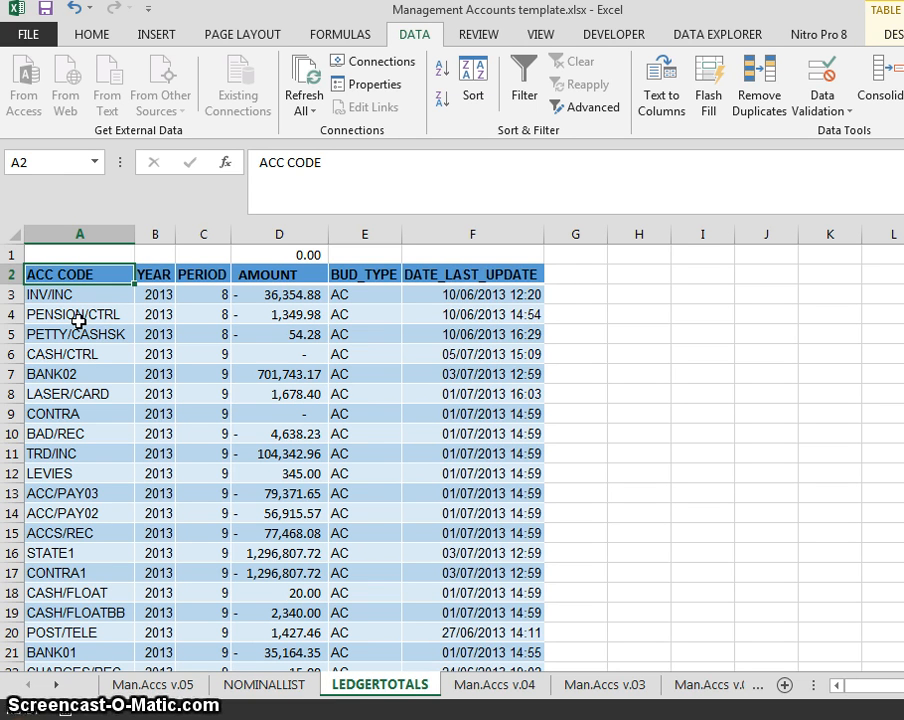
pyautogui.press('Right')
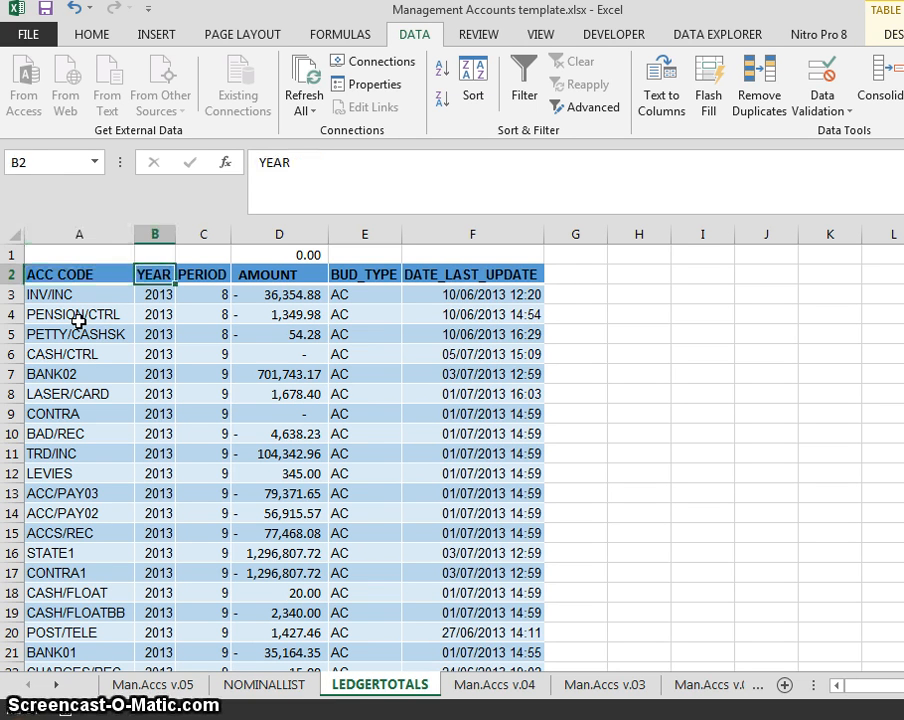
pyautogui.press('Down')
pyautogui.press('Up')
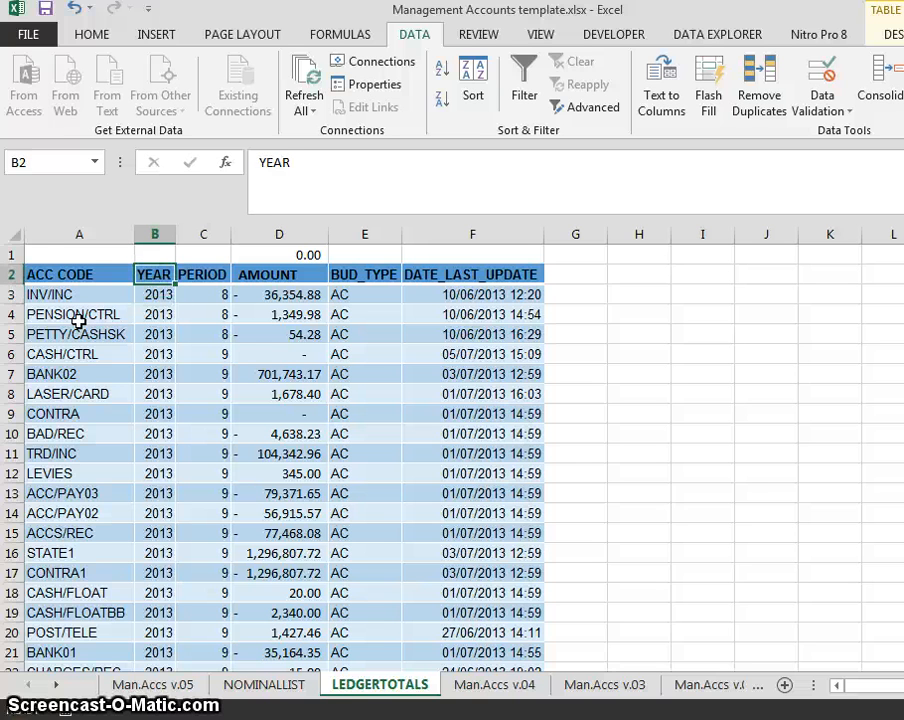
pyautogui.hotkey('ctrl', 'shift', 'l')
pyautogui.press('Down')
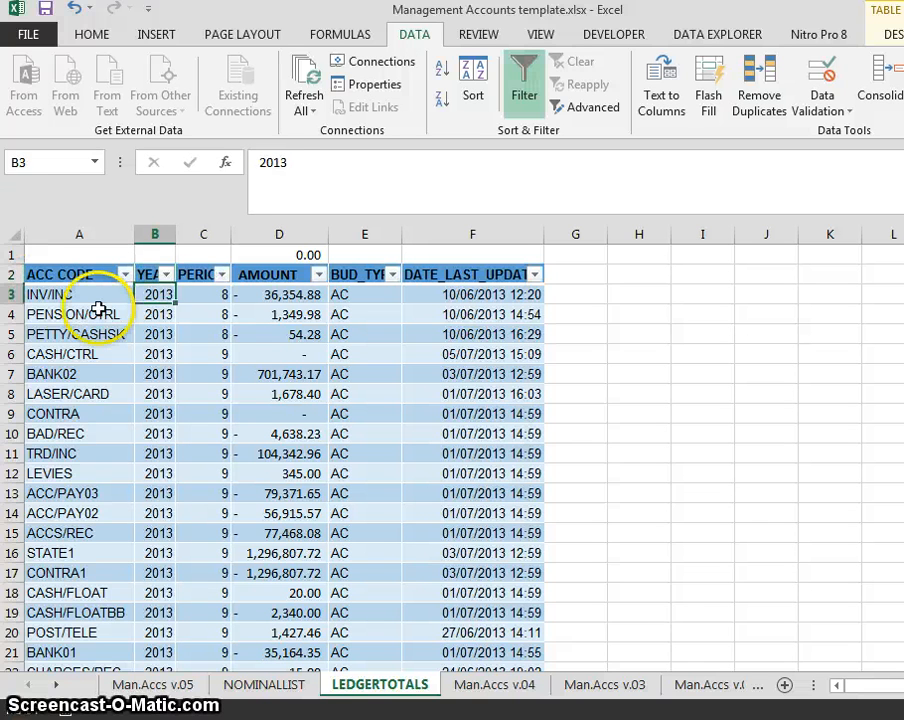
pyautogui.press('Right')
pyautogui.press('Up')
pyautogui.press('Right')
pyautogui.press('Down')
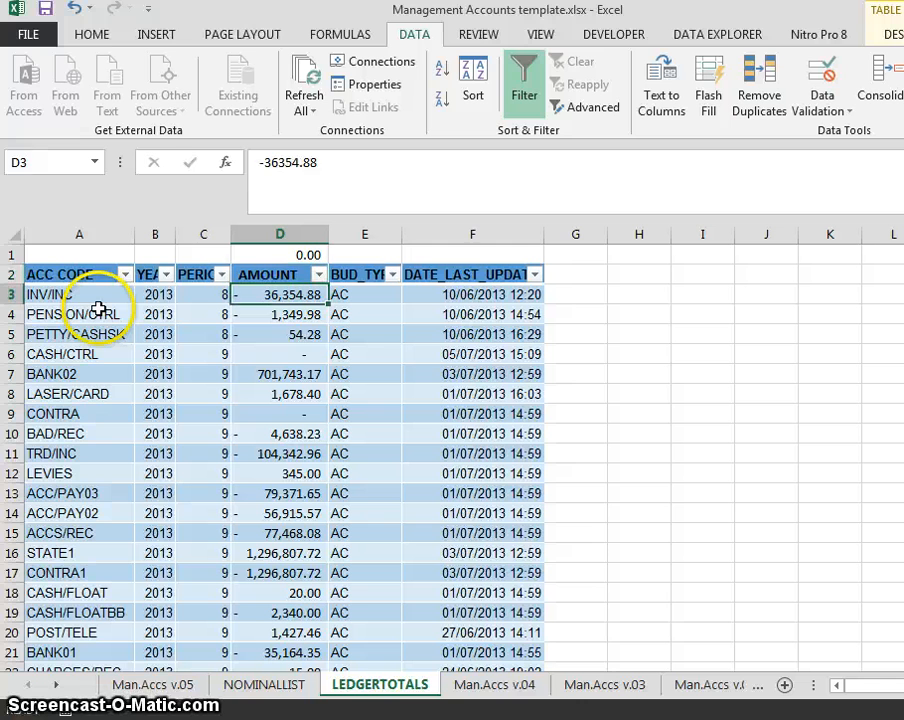
pyautogui.press('Up')
pyautogui.press('Down')
pyautogui.press('Down')
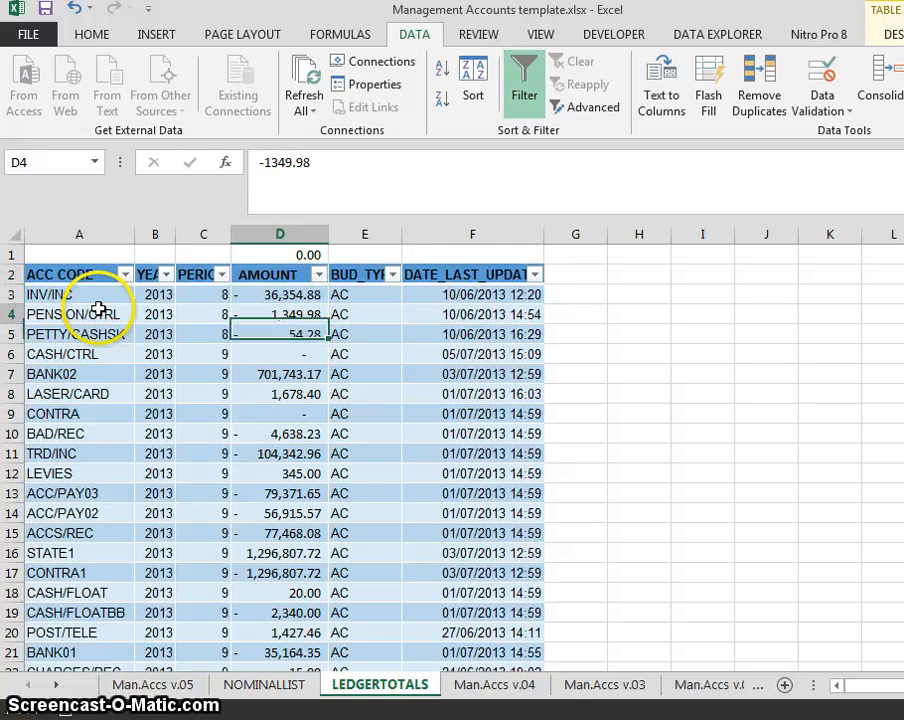
pyautogui.press('Up')
pyautogui.press('Up')
pyautogui.press('Down')
pyautogui.press('Down')
pyautogui.press('Down')
pyautogui.press('Down')
pyautogui.press('Down')
pyautogui.press('Down')
pyautogui.press('Up')
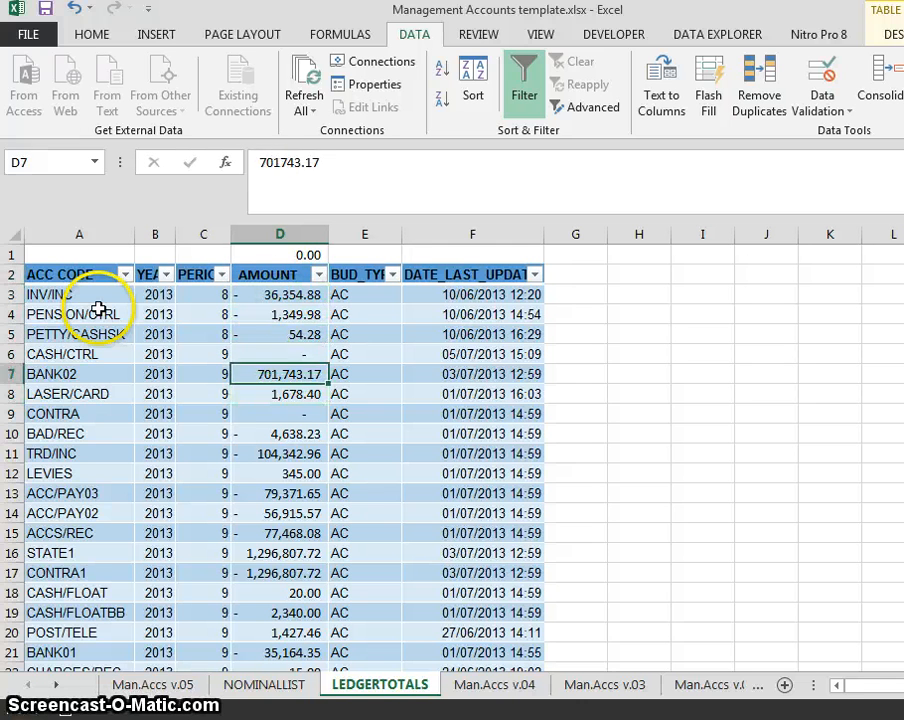
pyautogui.press('Up')
pyautogui.press('Up')
pyautogui.press('Up')
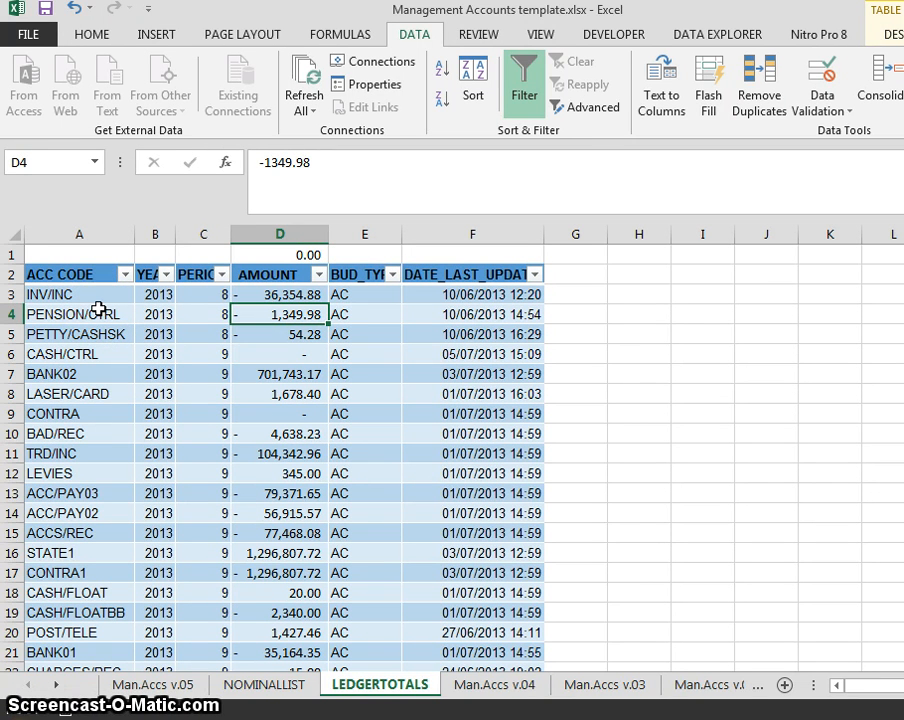
# - Jump to the last ledger row 1817 and back to the first entry INV/INC
pyautogui.press('Left')
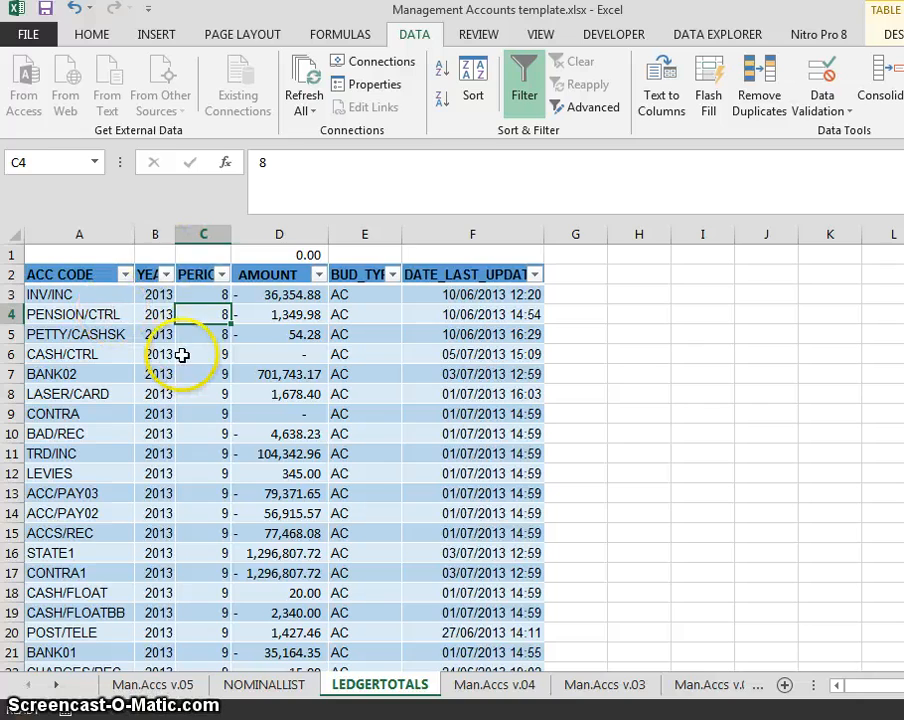
pyautogui.press('Left')
pyautogui.press('Left')
pyautogui.hotkey('ctrl', 'Down')
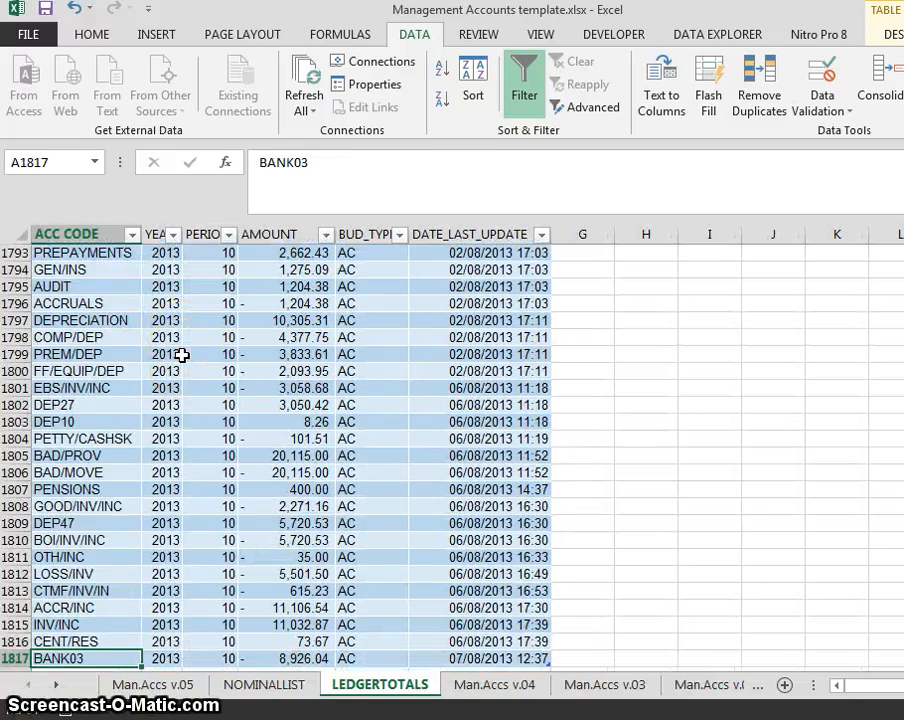
pyautogui.hotkey('ctrl', 'Up')
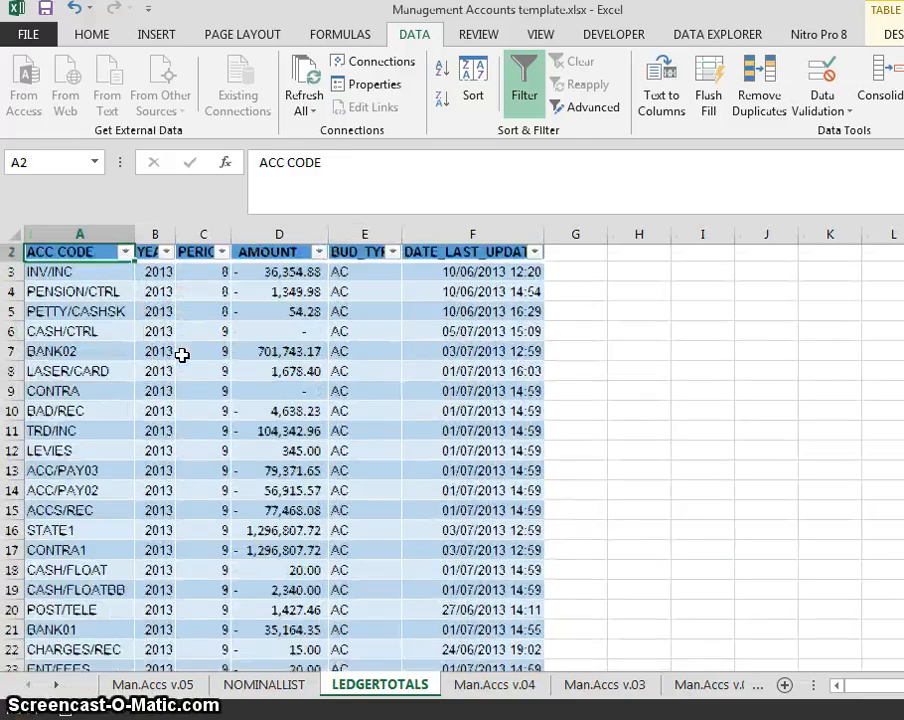
pyautogui.press('Up')
pyautogui.press('Down')
pyautogui.press('Down')
# - View the YEAR filter list showing 2011–2013, close it, and return to Man.Accs v.05
pyautogui.click(167, 274)
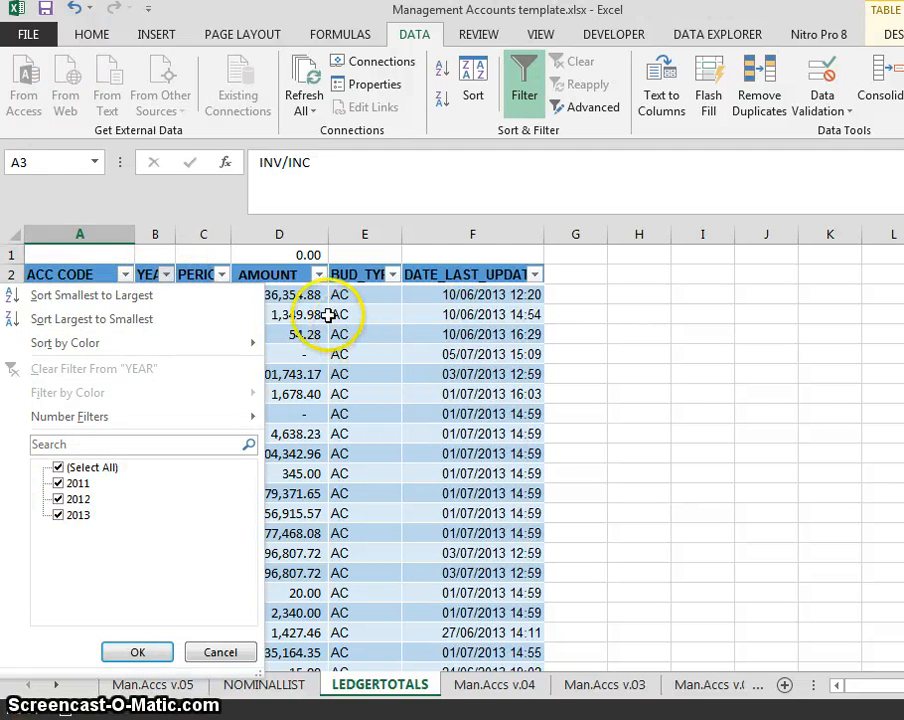
pyautogui.press('Escape')
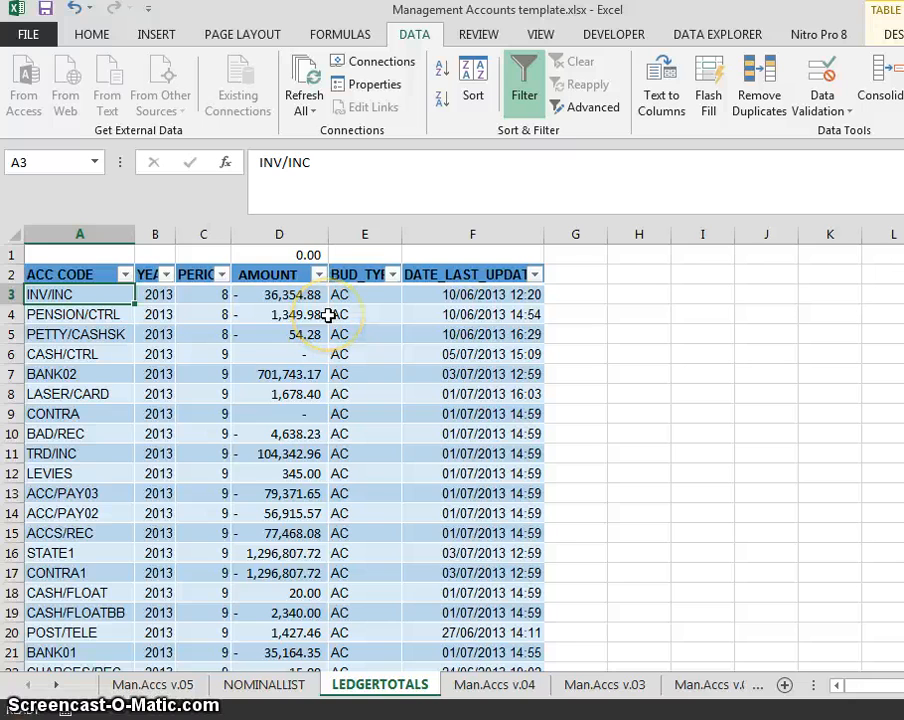
pyautogui.hotkey('ctrl', 'pageup')
pyautogui.hotkey('ctrl', 'pageup')
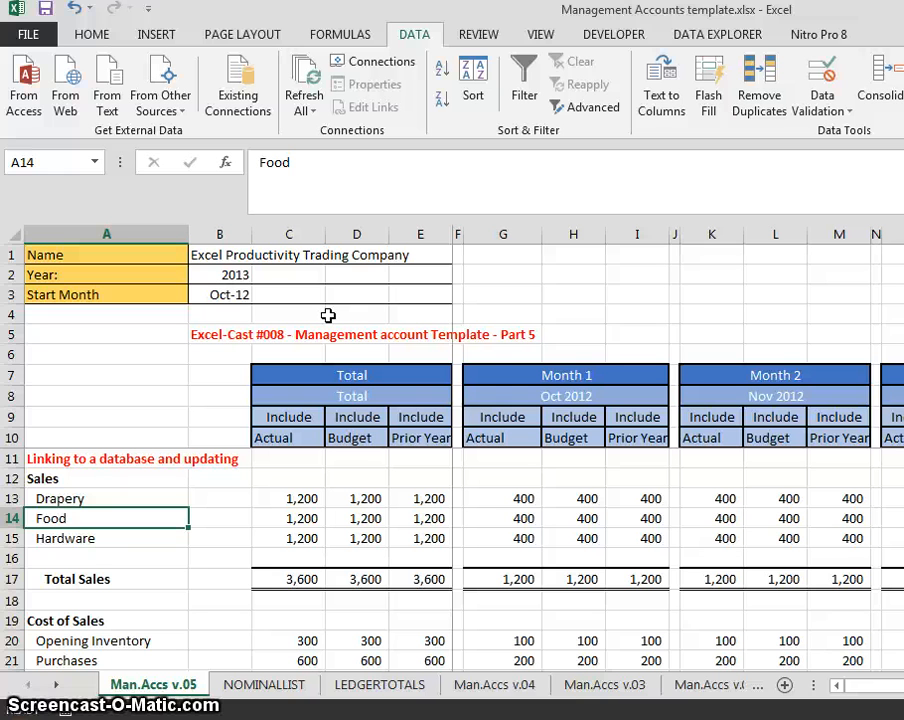
# - Clear the Food and Hardware sales rows, leaving Drapery
pyautogui.press('Down')
pyautogui.press('Up')
pyautogui.press('Up')
pyautogui.press('Down')
pyautogui.hotkey('shift', 'space')
pyautogui.hotkey('shift', 'Down')
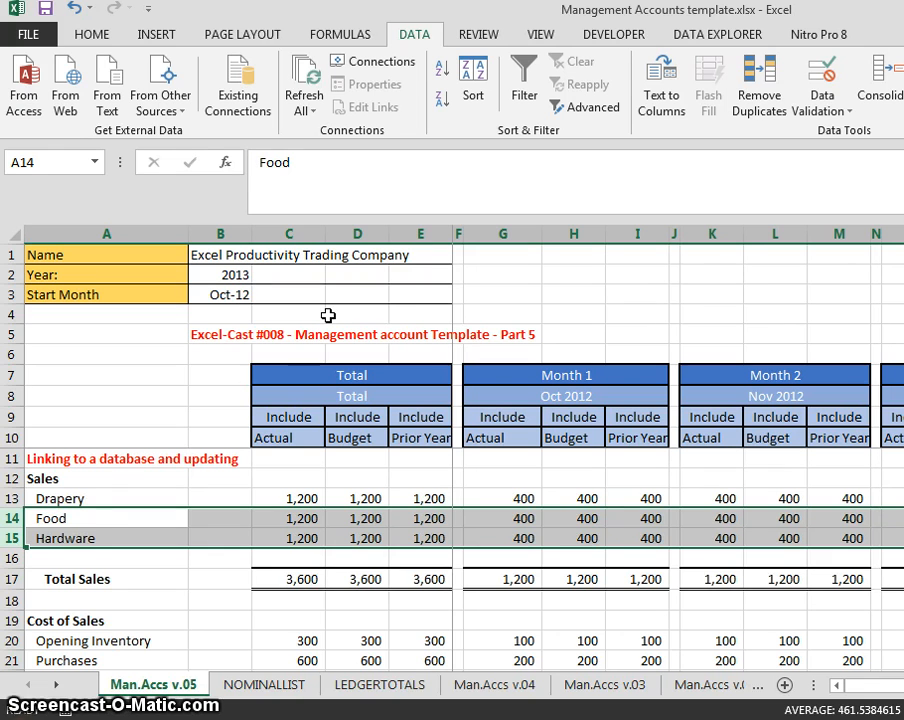
pyautogui.press('Delete')
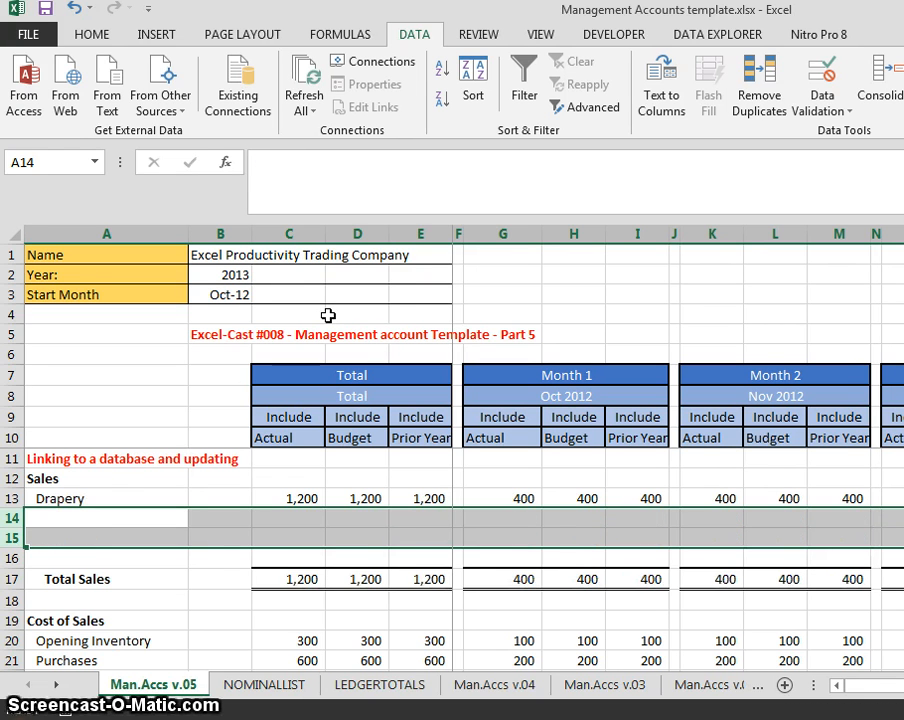
pyautogui.press('Up')
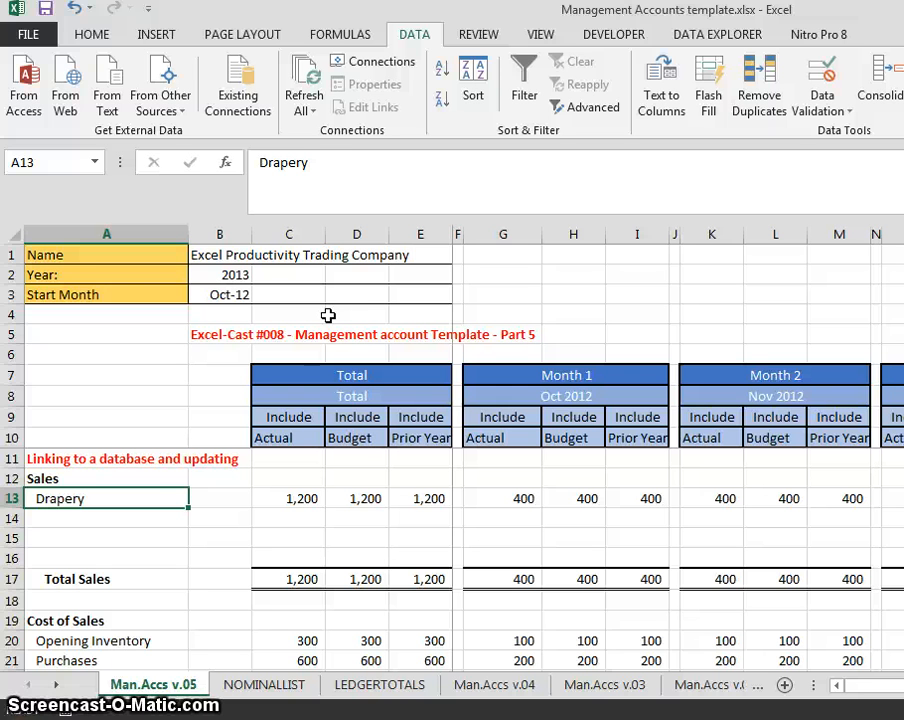
# - Look through the NOMINALLIST entries, including the LOSS ON INVESTMENTS account
pyautogui.hotkey('ctrl', 'pagedown')
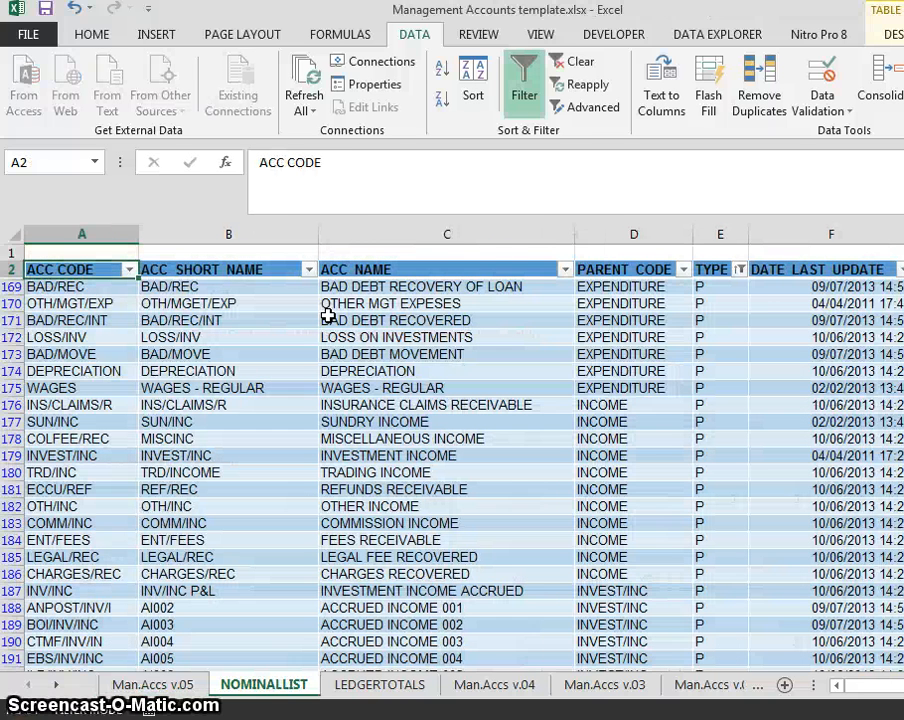
pyautogui.press('Down')
pyautogui.press('Down')
pyautogui.press('Right')
pyautogui.press('Right')
pyautogui.press('Right')
pyautogui.press('Left')
pyautogui.press('Down')
pyautogui.press('Down')
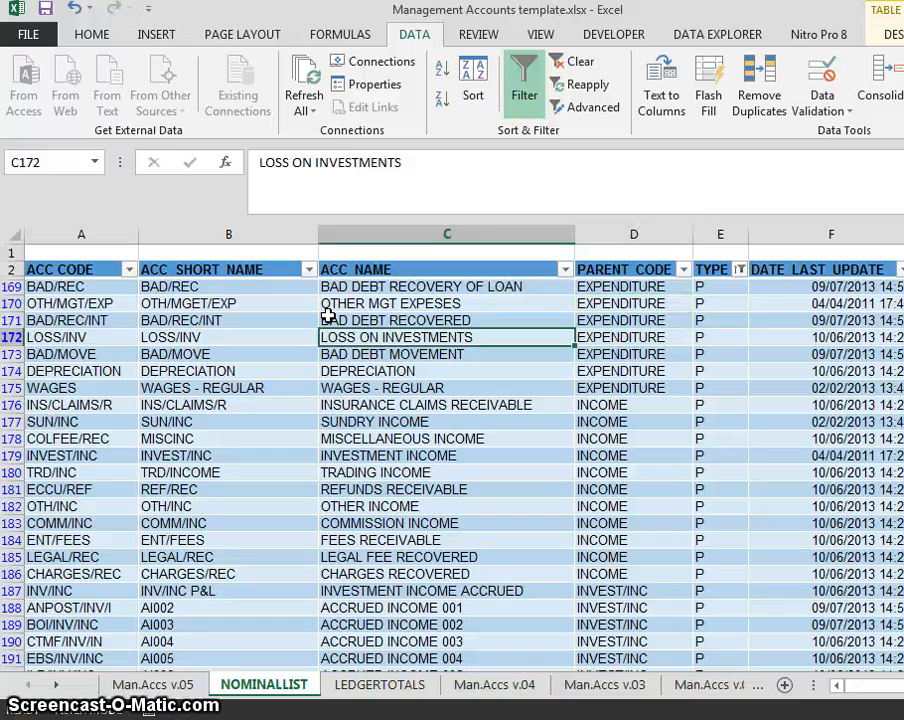
pyautogui.press('Down')
# - Back on Man.Accs v.05, insert a blank column A before the row labels
pyautogui.hotkey('ctrl', 'pageup')
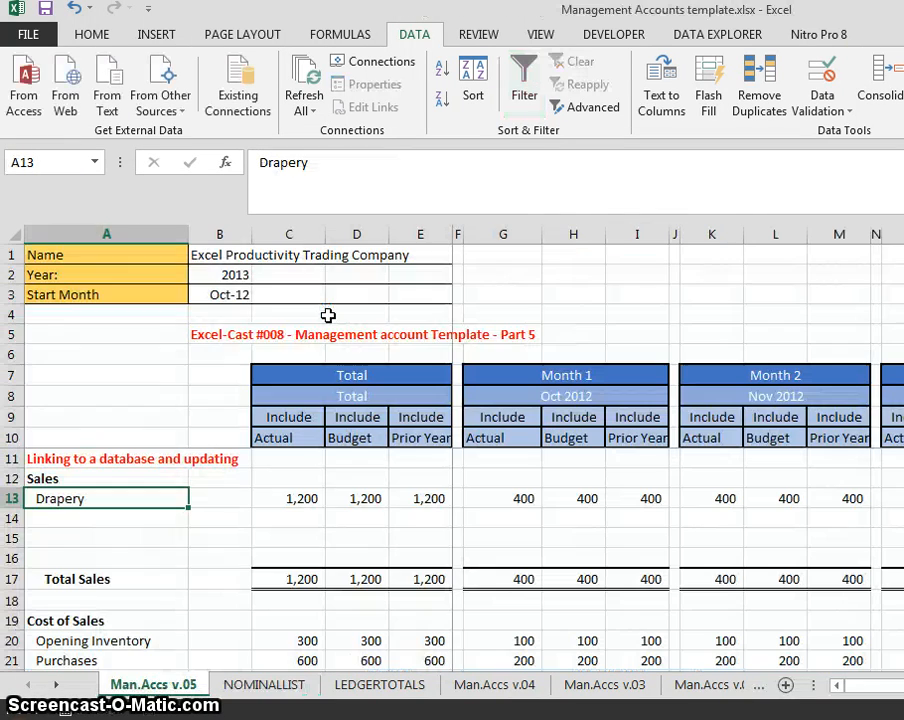
pyautogui.hotkey('alt', 'i')
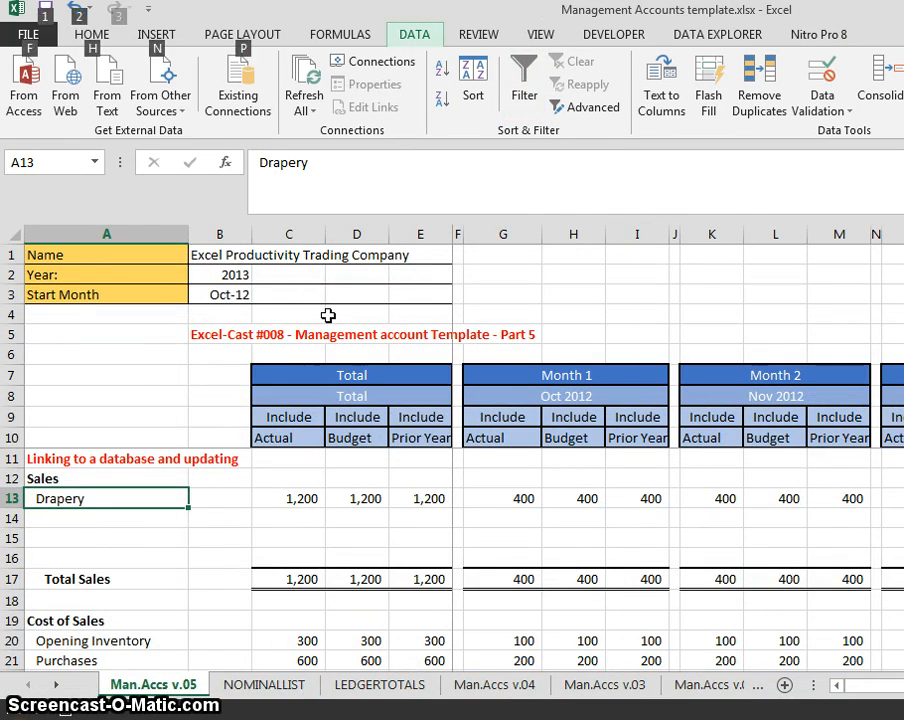
pyautogui.press('c')
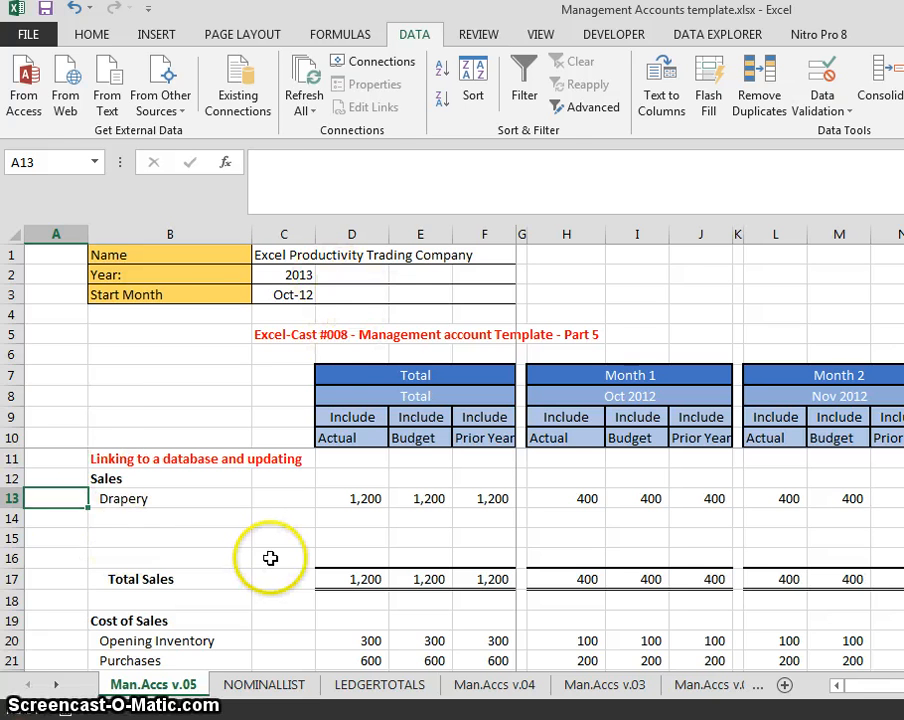
pyautogui.hotkey('ctrl', 'pagedown')
pyautogui.press('Left')
pyautogui.press('Left')
pyautogui.press('Down')
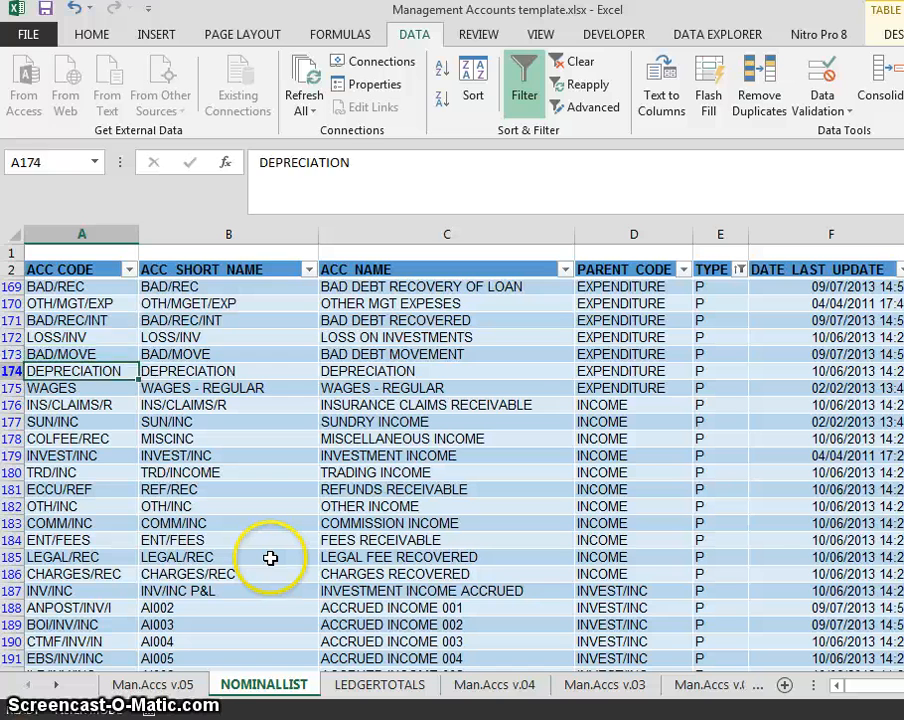
pyautogui.press('Up')
pyautogui.press('Up')
pyautogui.press('Up')
pyautogui.press('Down')
pyautogui.press('Down')
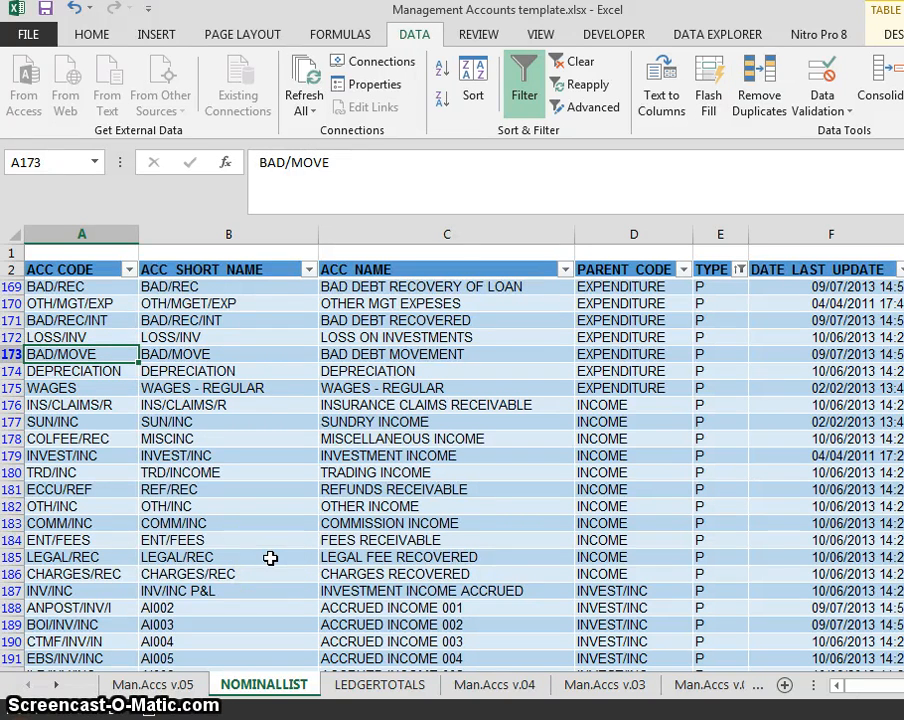
pyautogui.press('Down')
pyautogui.press('Down')
pyautogui.press('Down')
pyautogui.press('Down')
pyautogui.press('Down')
pyautogui.press('Down')
pyautogui.press('Down')
pyautogui.press('Down')
pyautogui.press('Down')
pyautogui.press('Down')
pyautogui.press('Down')
pyautogui.press('Down')
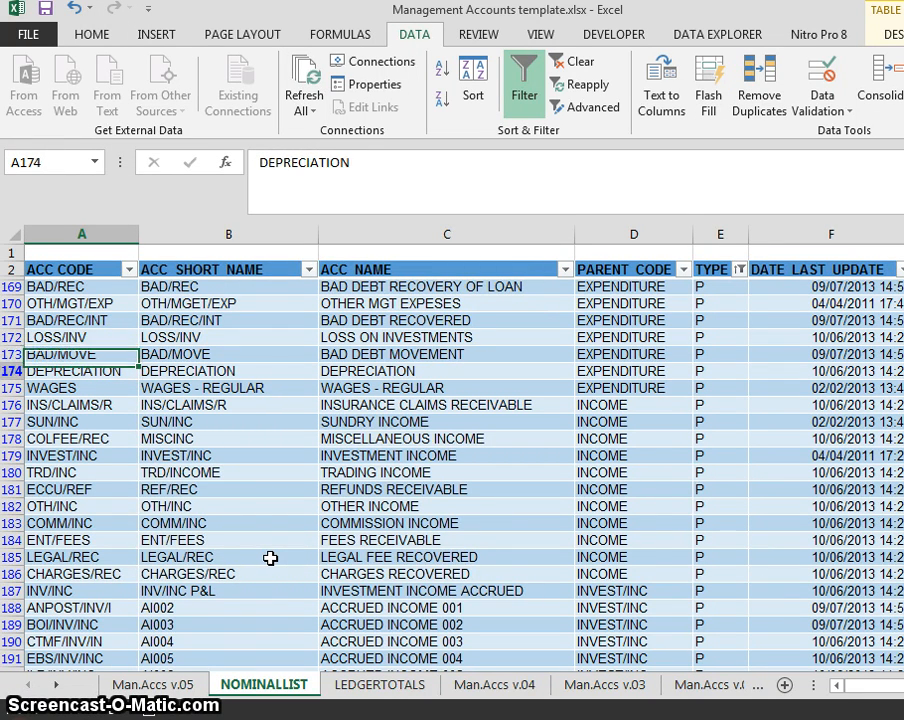
pyautogui.press('Right')
pyautogui.press('Right')
pyautogui.press('Right')
pyautogui.press('Down')
pyautogui.press('Down')
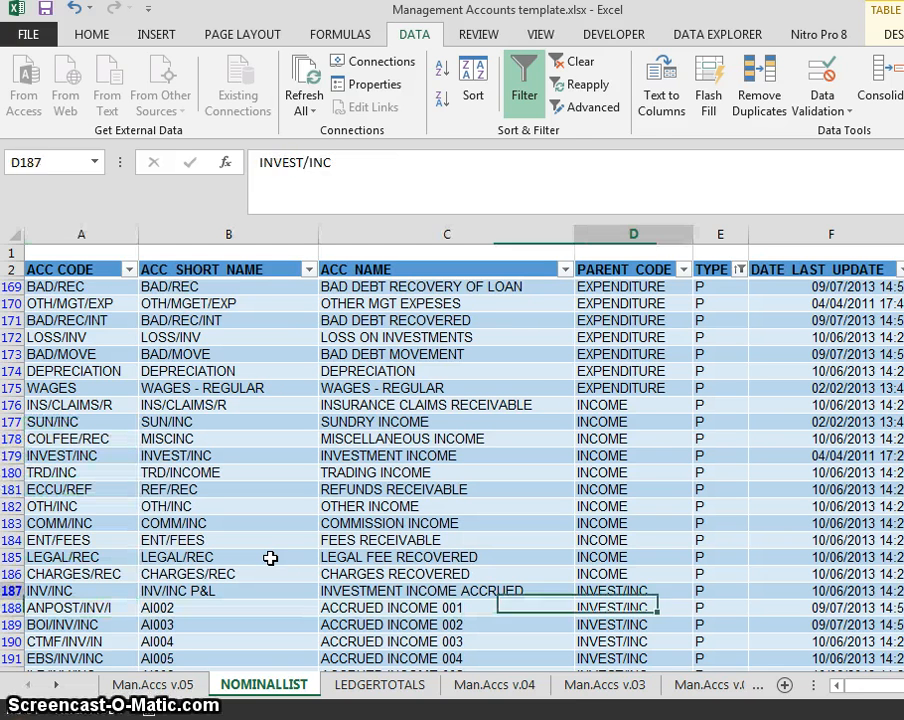
pyautogui.press('Up')
pyautogui.press('Up')
pyautogui.press('Left')
pyautogui.press('Left')
pyautogui.press('Up')
pyautogui.press('Left')
pyautogui.press('Up')
pyautogui.press('Up')
pyautogui.press('Up')
pyautogui.press('Up')
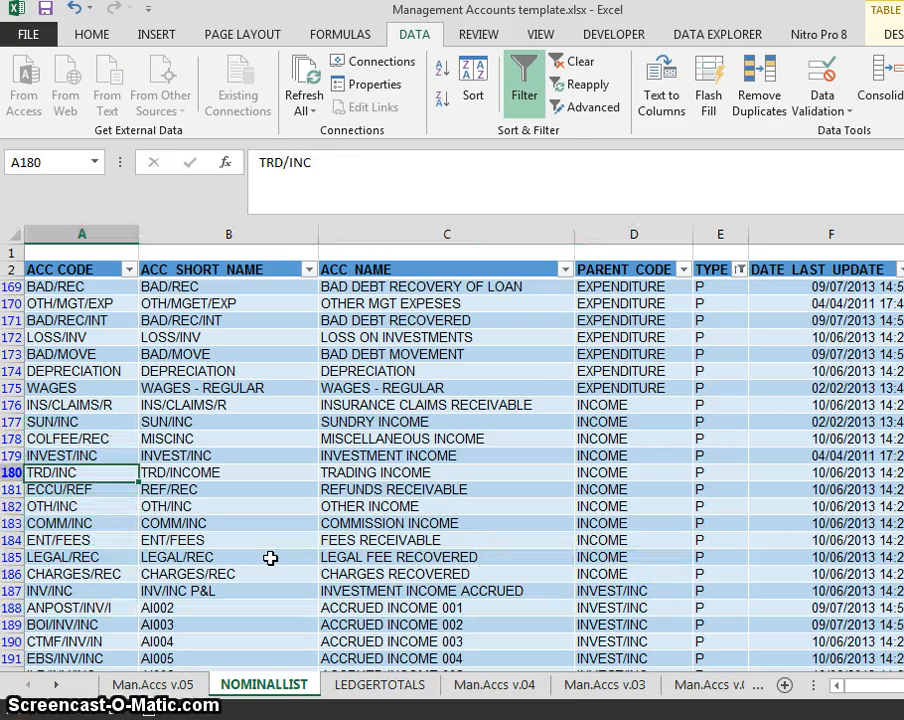
pyautogui.press('Down')
pyautogui.press('Down')
pyautogui.press('Down')
pyautogui.press('Up')
pyautogui.press('Up')
pyautogui.press('Up')
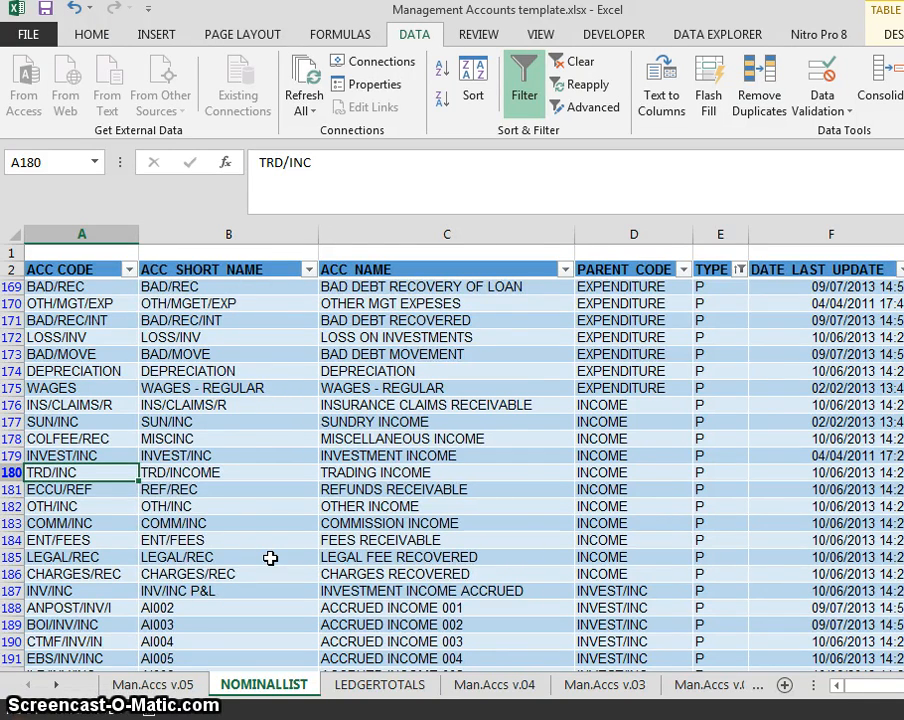
pyautogui.hotkey('ctrl', 'pageup')
# - Enter account code TRD/INC in cell A13
pyautogui.write('tr')
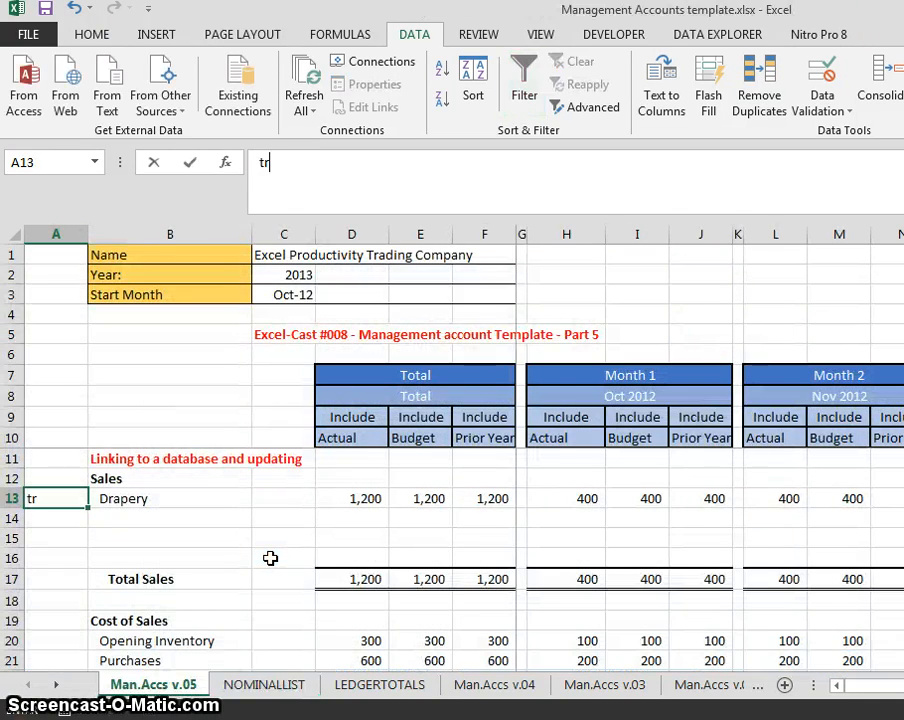
pyautogui.press('BackSpace')
pyautogui.press('BackSpace')
pyautogui.write('TRD/INC')
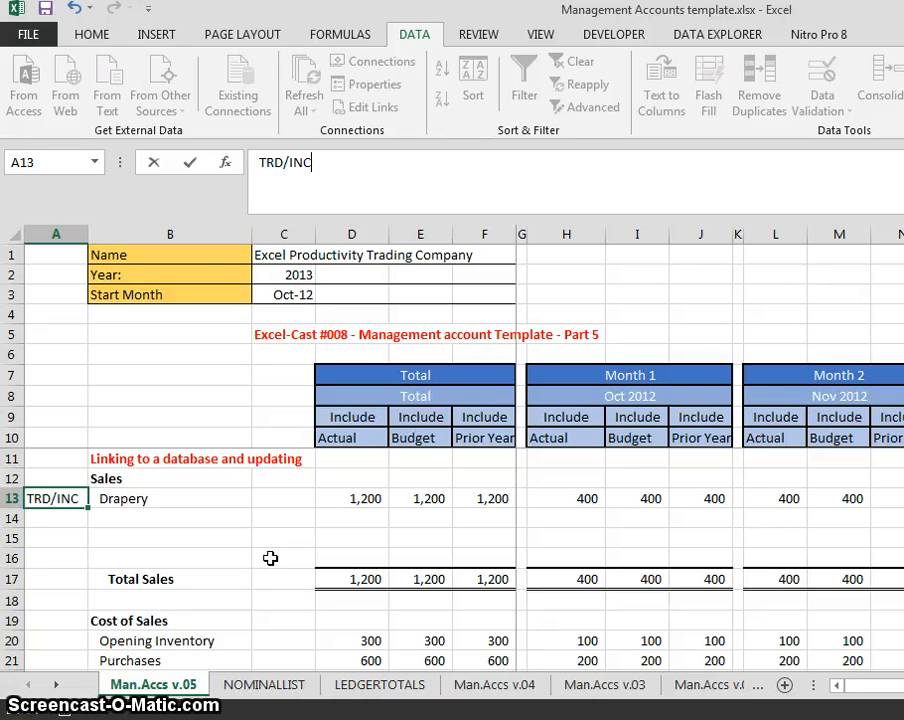
pyautogui.press('Return')
pyautogui.press('Up')
pyautogui.press('Right')
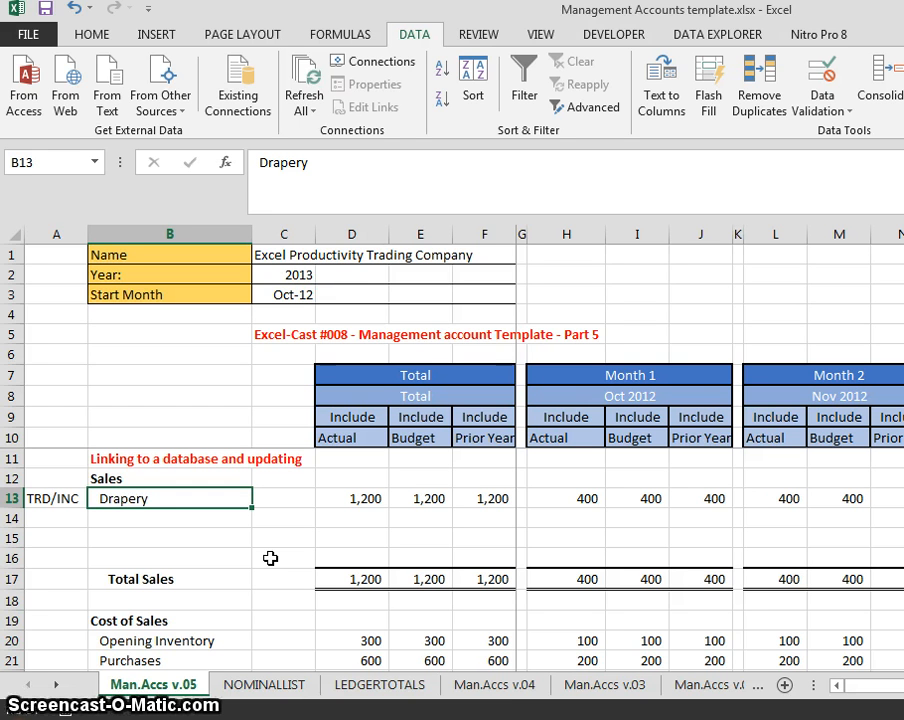
# - Start a VLOOKUP in B13 with the locked reference $A13 as lookup value
pyautogui.write('=vloo')
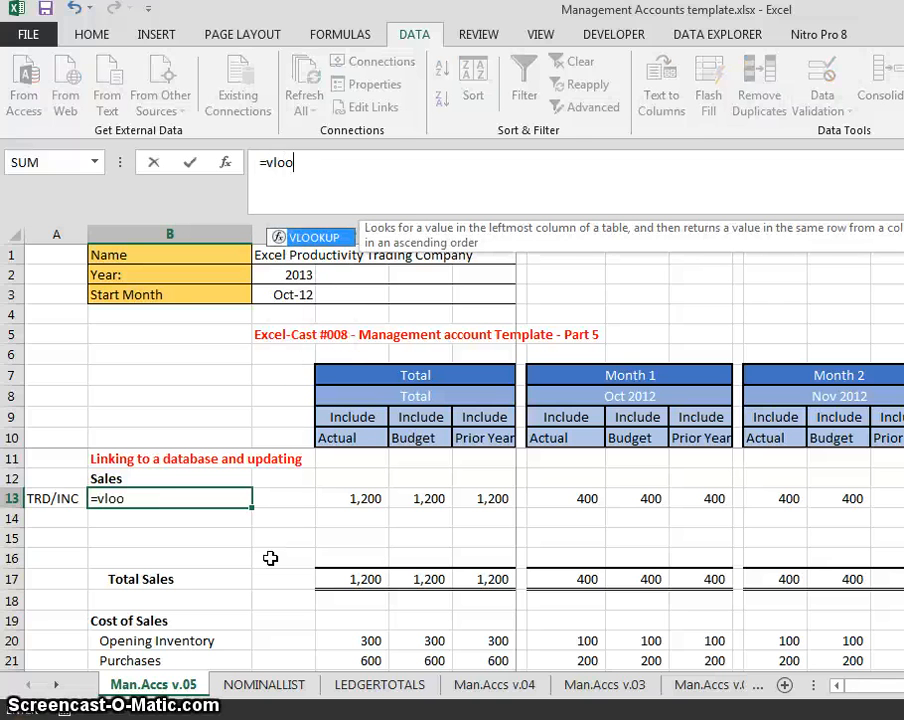
pyautogui.press('Tab')
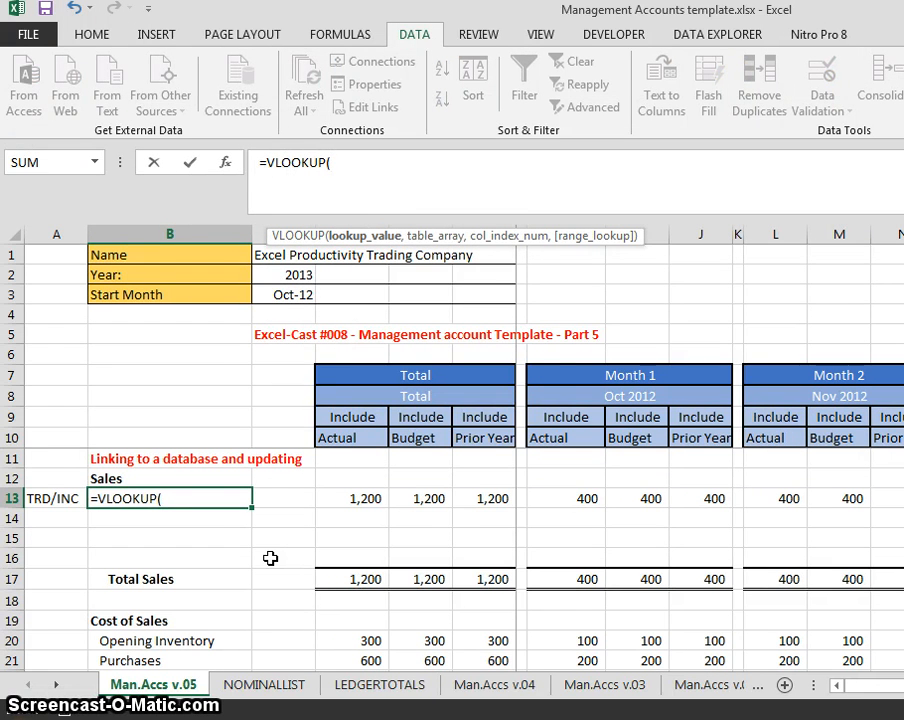
pyautogui.click(30, 498)
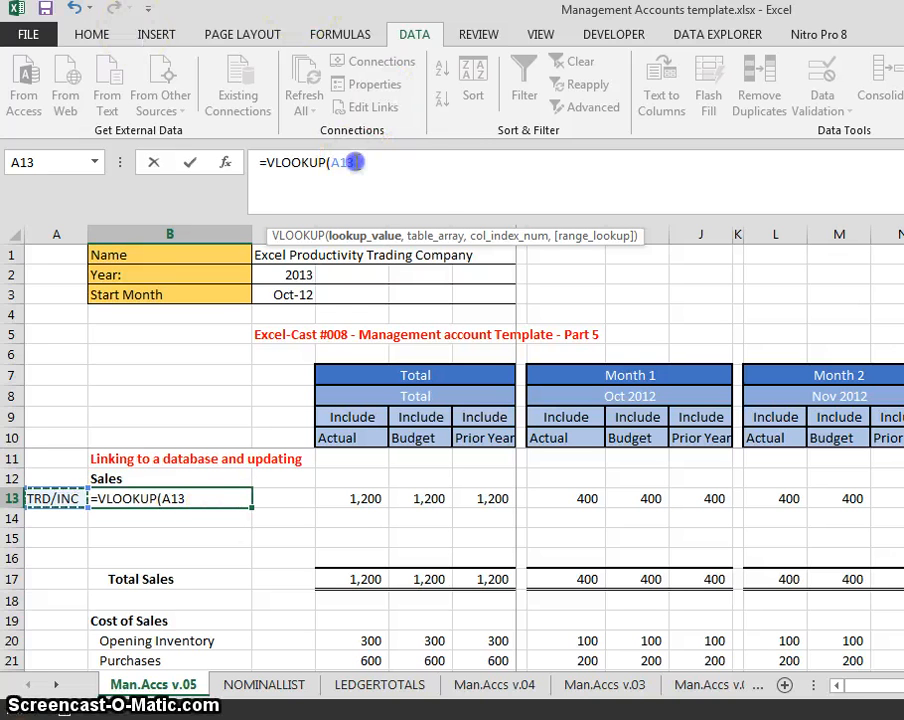
pyautogui.click(340, 161)
pyautogui.press('F4')
pyautogui.press('F4')
pyautogui.press('F4')
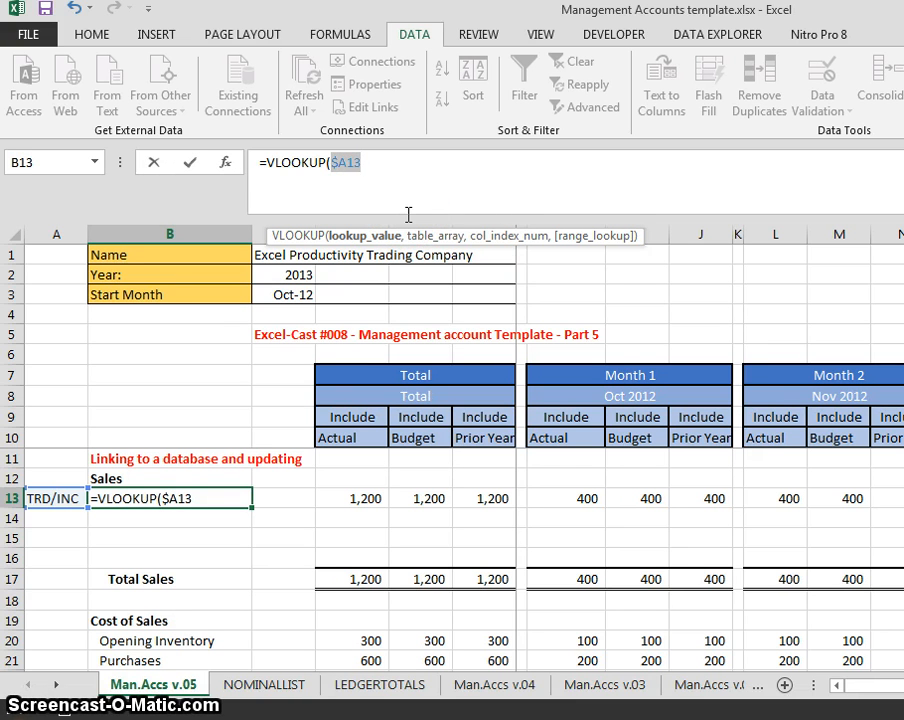
pyautogui.click(390, 172)
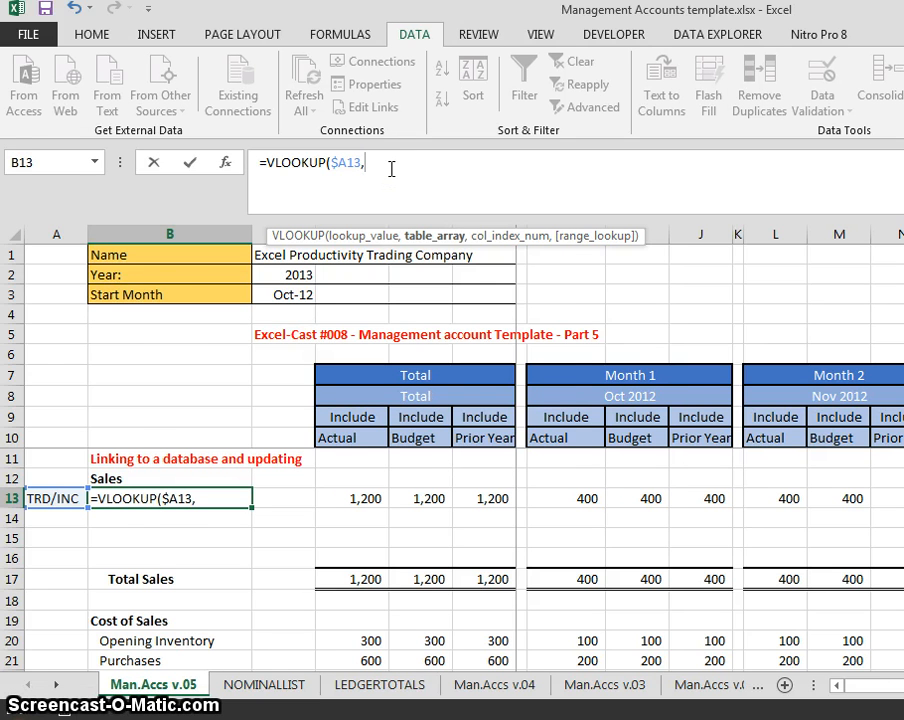
# - Use the whole NOMINALLIST table, NOMINALLIST[#All], as the lookup range
pyautogui.hotkey('ctrl', 'pagedown')
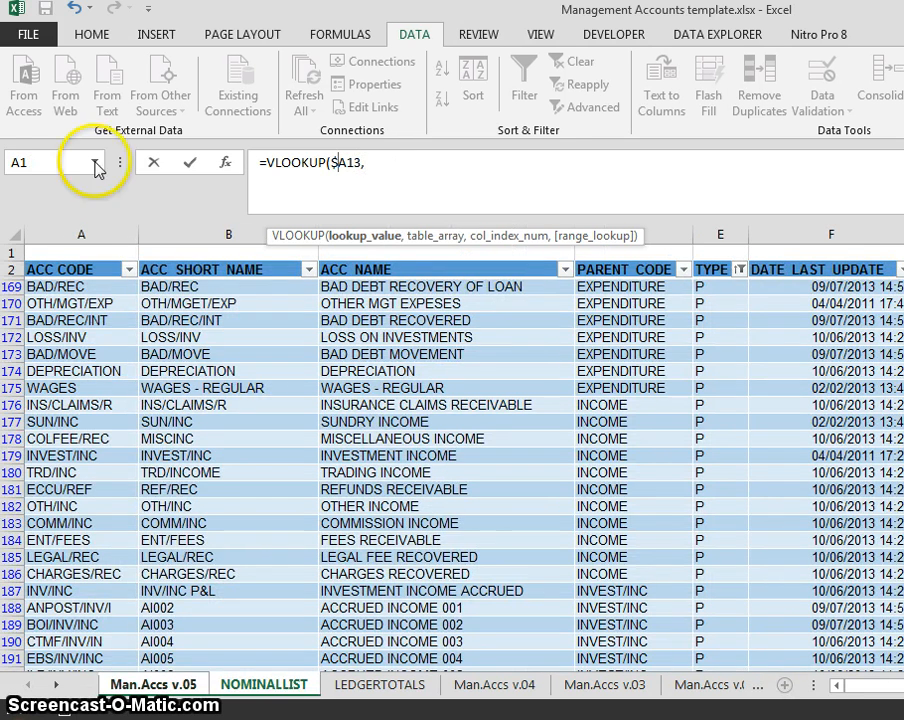
pyautogui.click(493, 155)
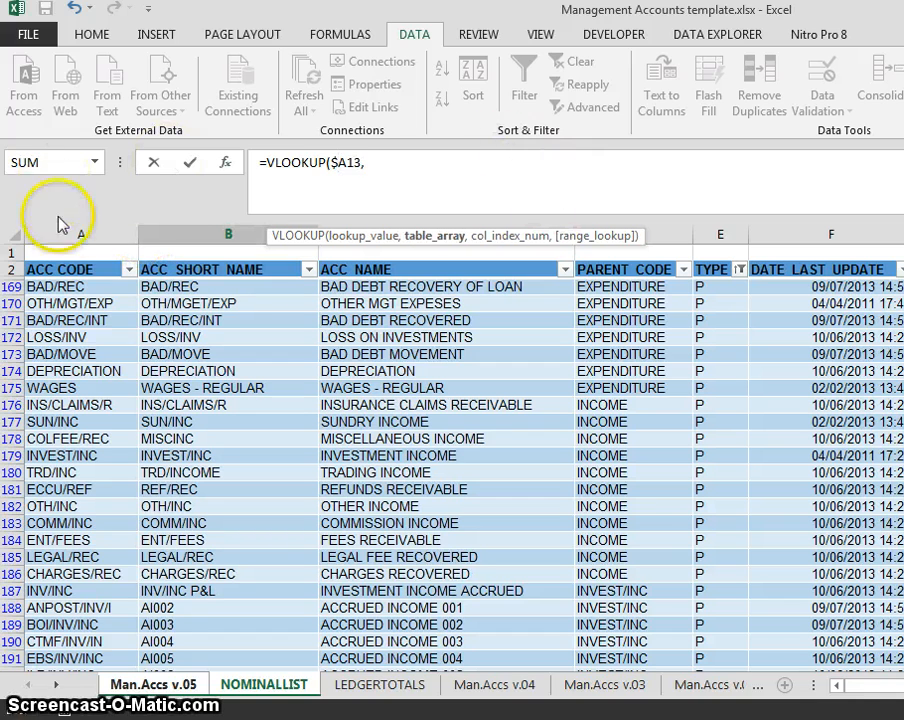
pyautogui.click(52, 263)
pyautogui.click(53, 267)
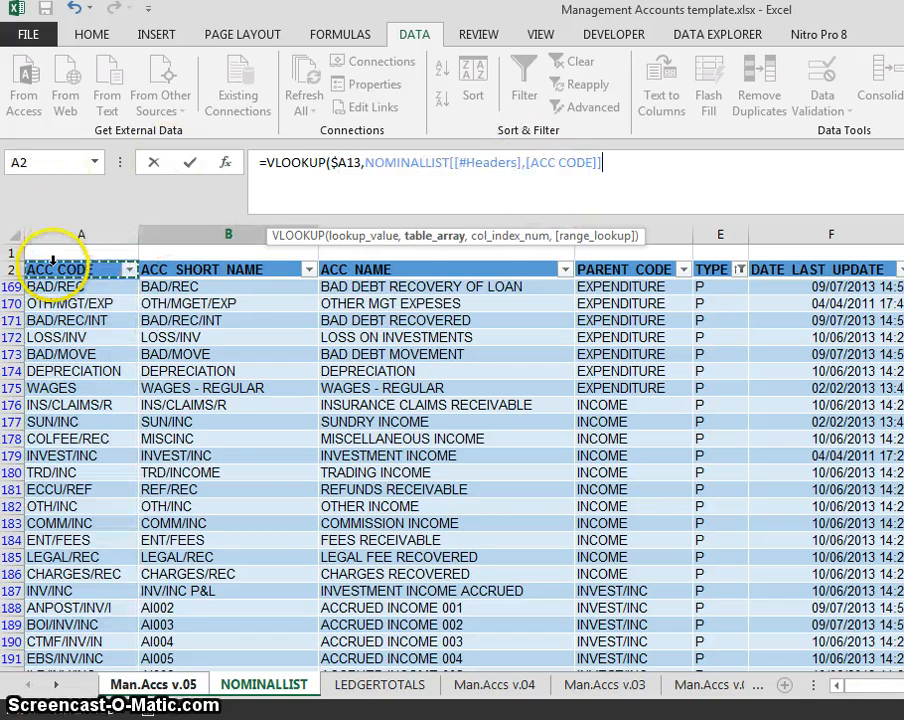
pyautogui.hotkey('ctrl', 'shift', 'Right')
pyautogui.hotkey('ctrl', 'shift', 'Down')
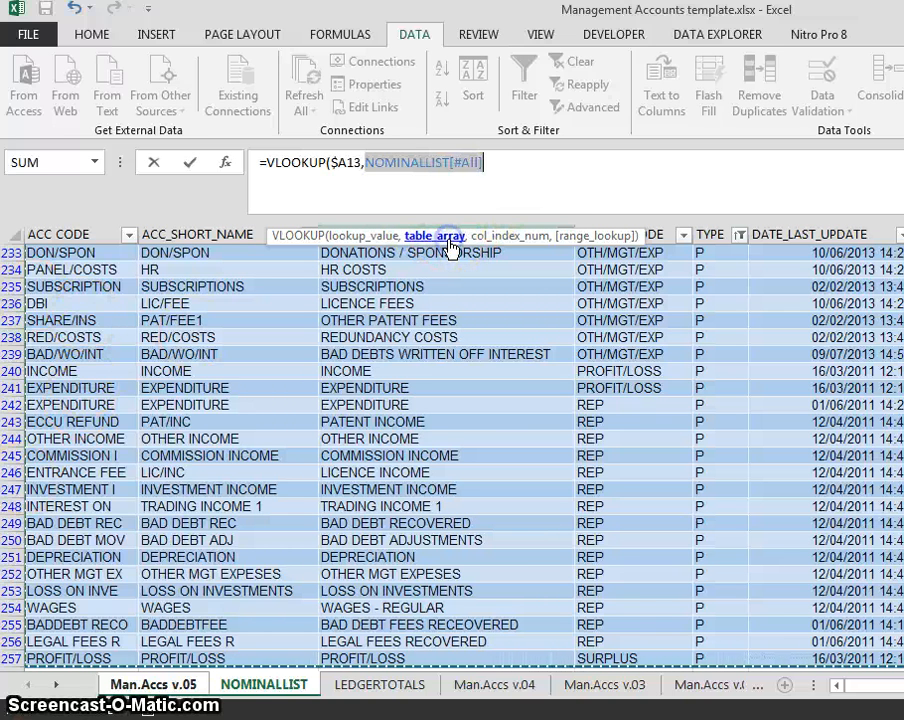
pyautogui.click(505, 167)
# - Finish the VLOOKUP with column 3 and FALSE, returning TRADING INCOME
pyautogui.write(',2')
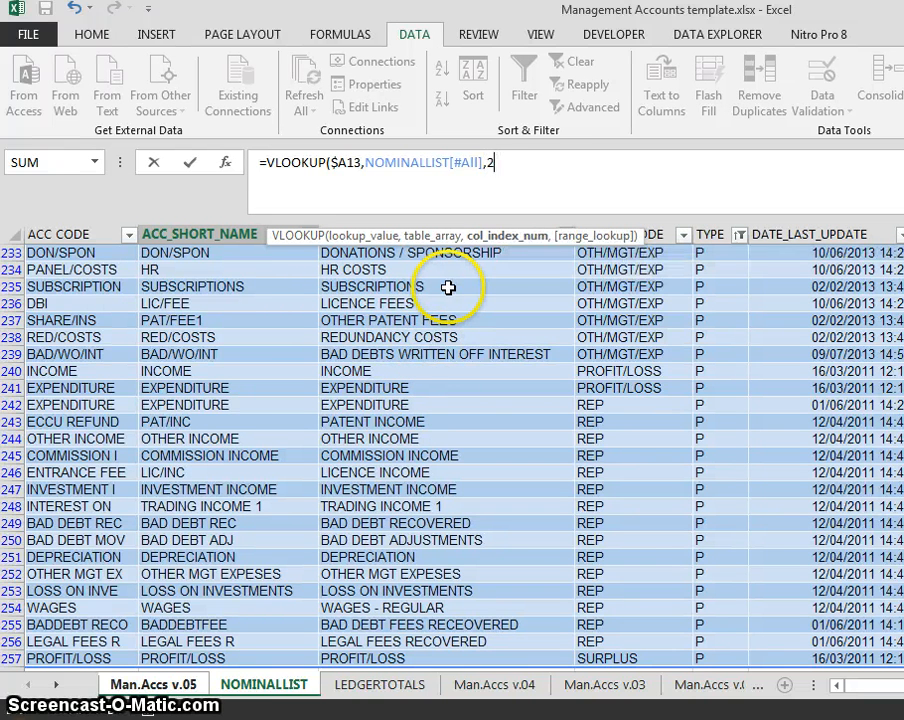
pyautogui.press('BackSpace')
pyautogui.write('3,fas')
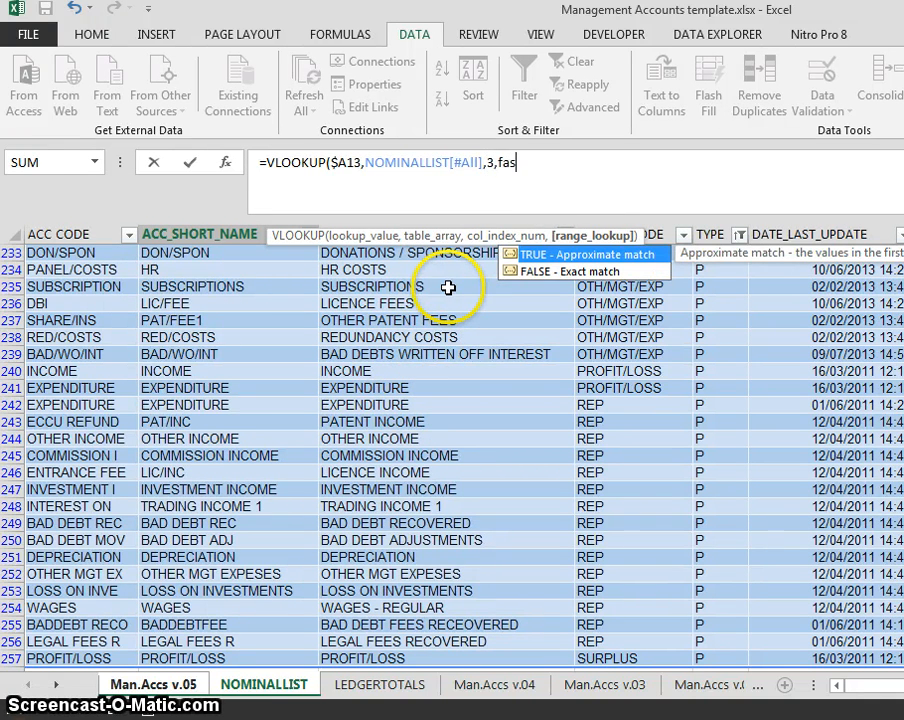
pyautogui.press('BackSpace')
pyautogui.press('BackSpace')
pyautogui.write('lse')
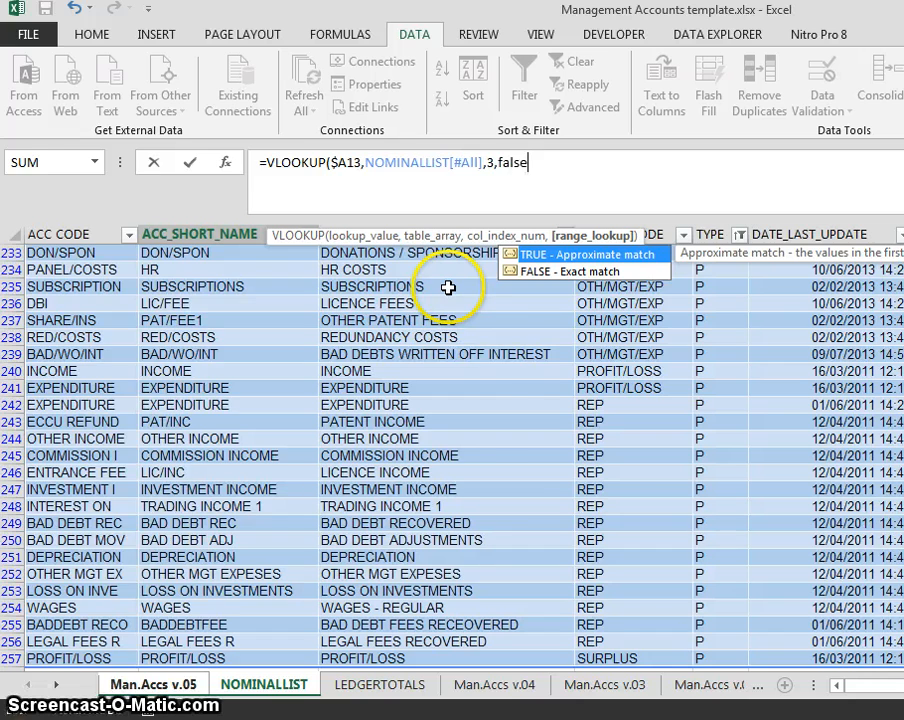
pyautogui.write(')')
pyautogui.press('Return')
pyautogui.press('Up')
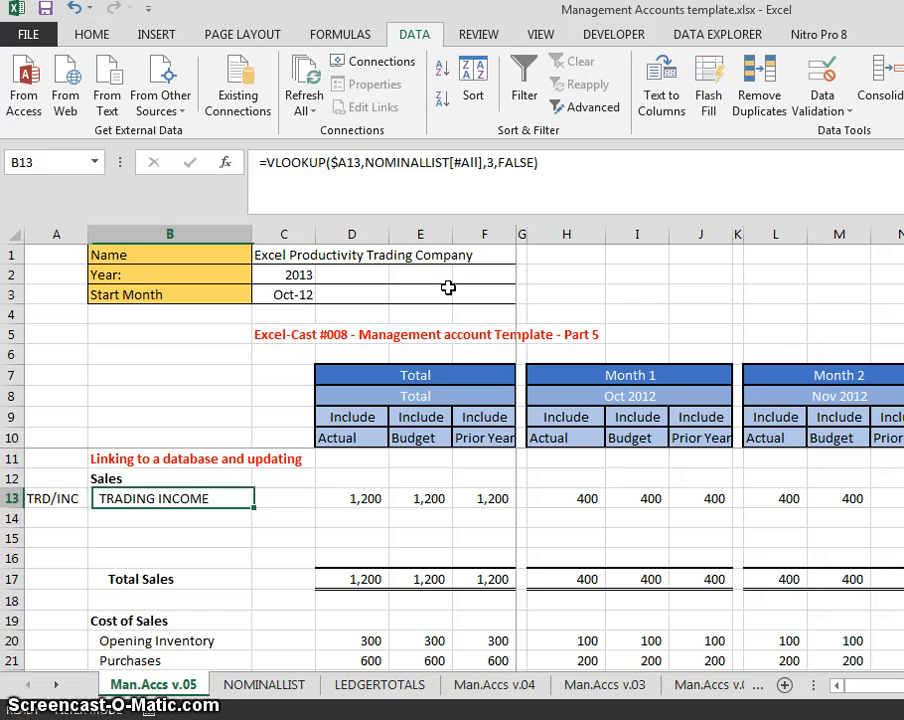
# - Test A13 with code inv/inc, then undo to restore TRD/INC
pyautogui.press('Left')
pyautogui.write('inv')
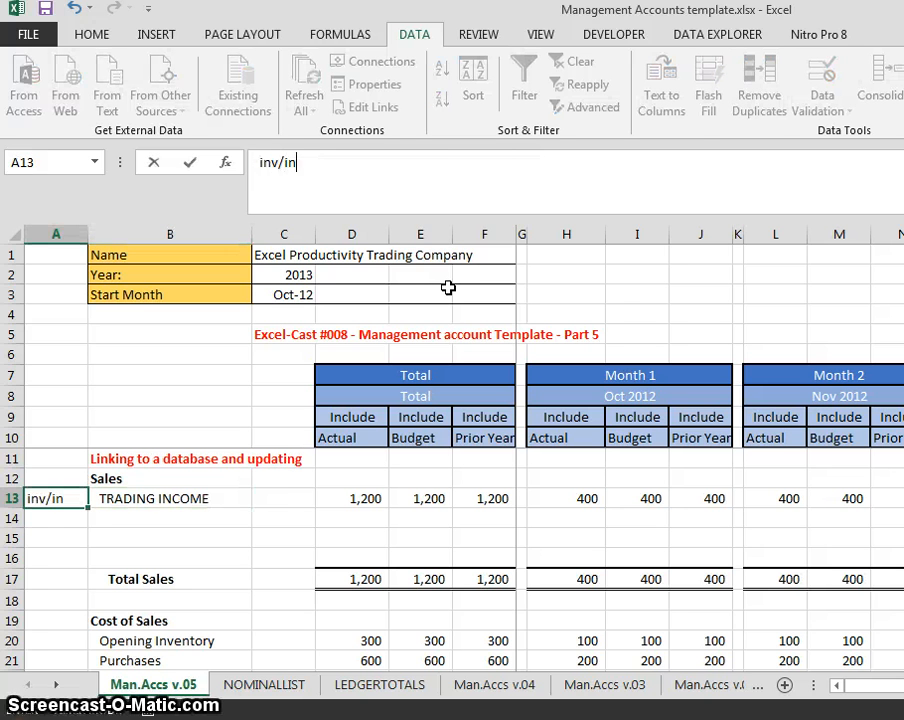
pyautogui.write('/inc')
pyautogui.press('Return')
pyautogui.press('Up')
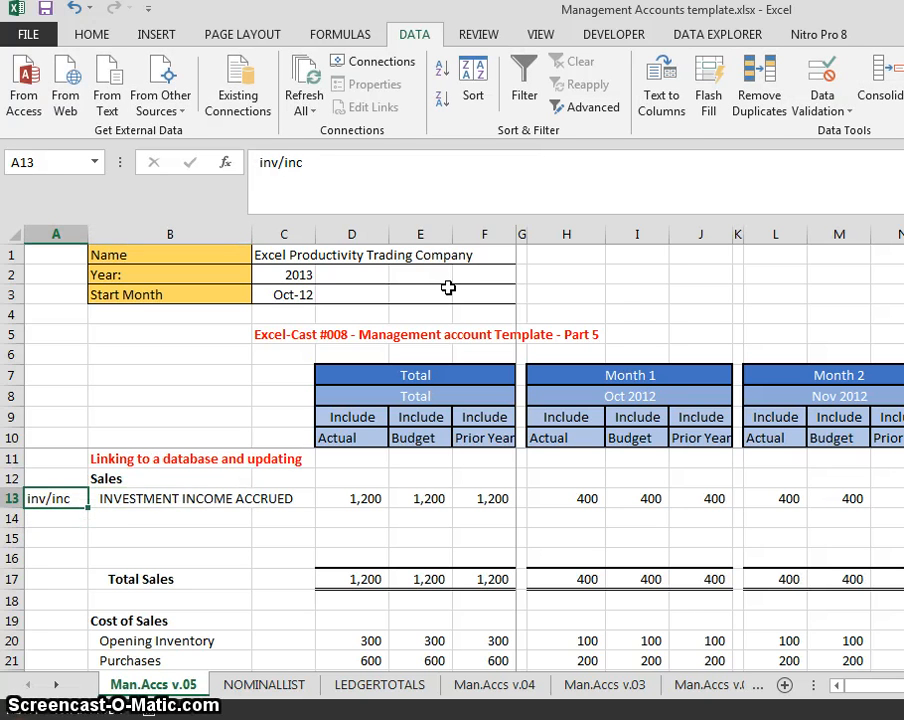
pyautogui.hotkey('ctrl', 'z')
pyautogui.press('Right')
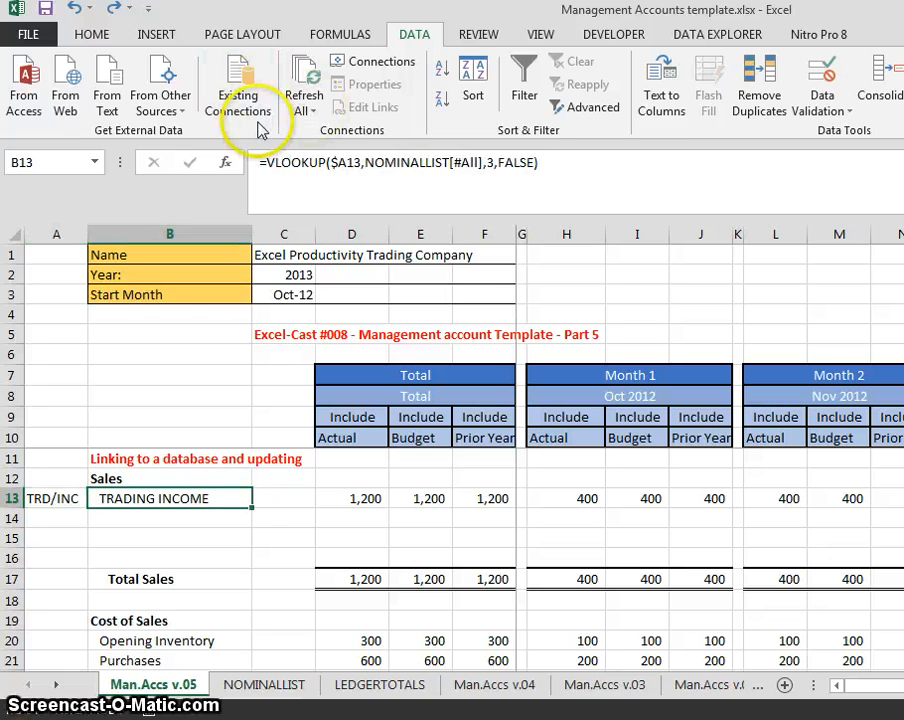
# - Wrap the B13 lookup in PROPER so it shows Trading Income
pyautogui.click(306, 186)
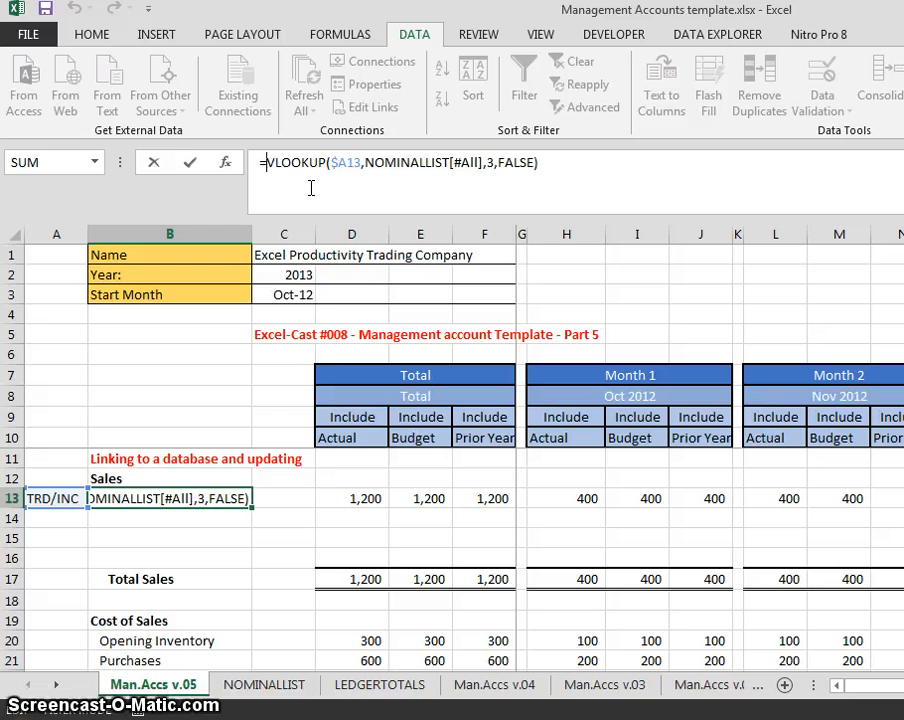
pyautogui.write('preper')
pyautogui.press('BackSpace')
pyautogui.press('BackSpace')
pyautogui.press('BackSpace')
pyautogui.press('BackSpace')
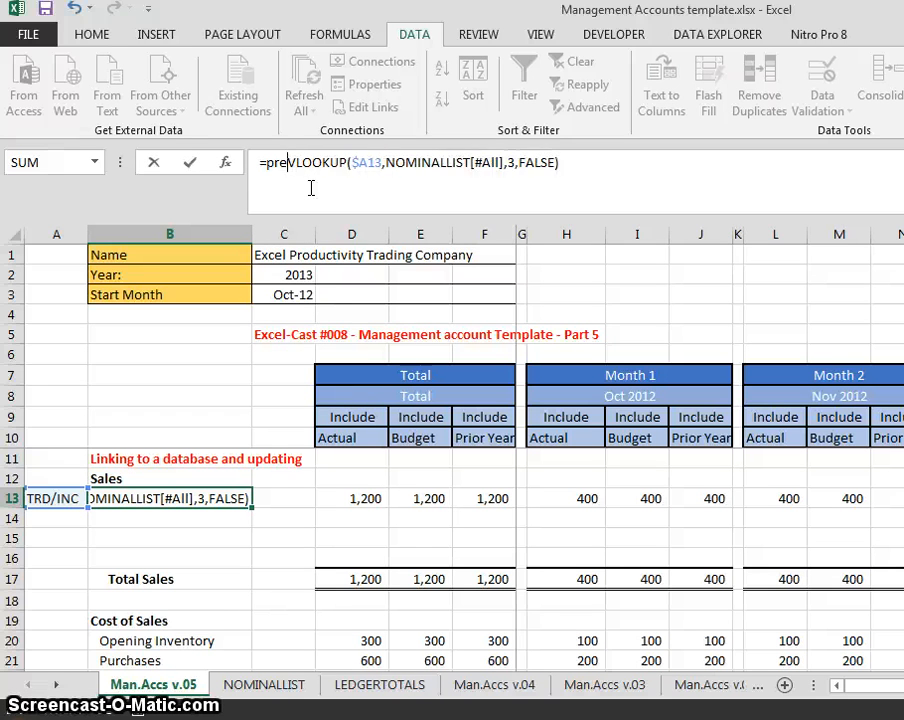
pyautogui.write('o')
pyautogui.write('per')
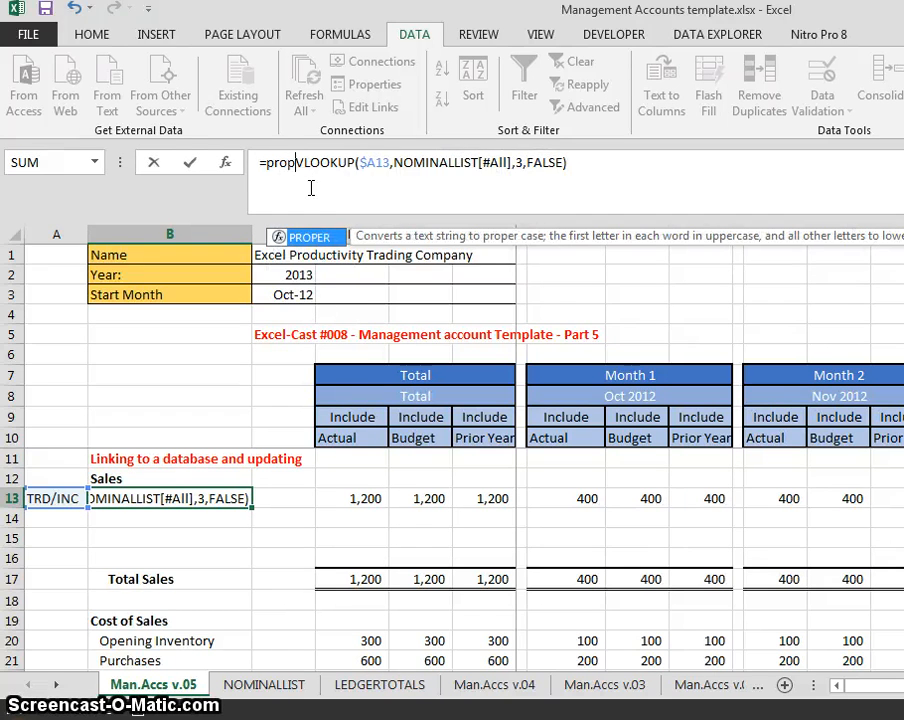
pyautogui.write('(')
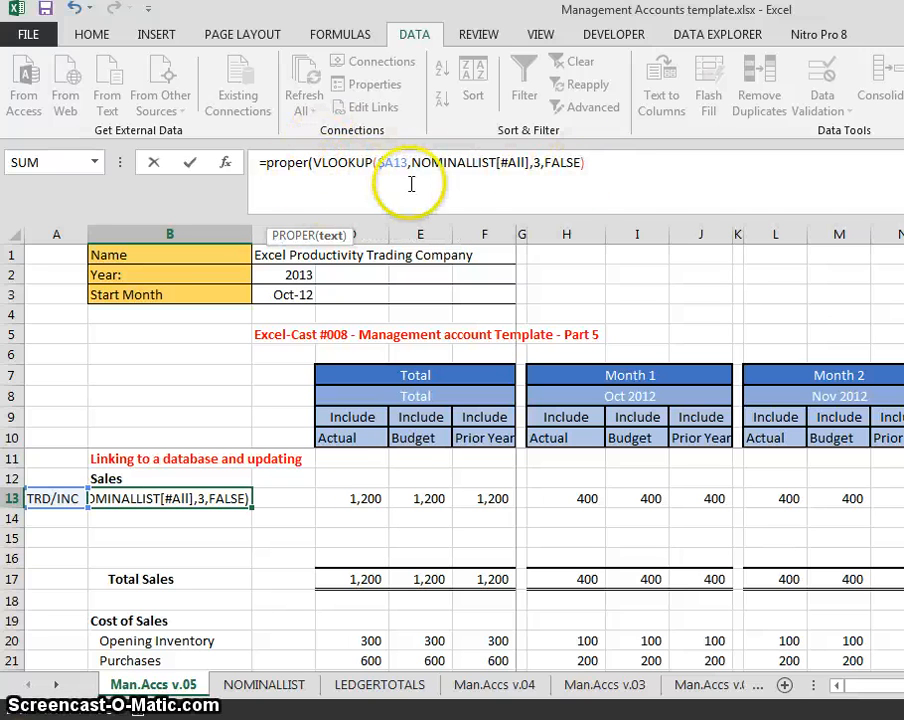
pyautogui.click(589, 160)
pyautogui.write(')')
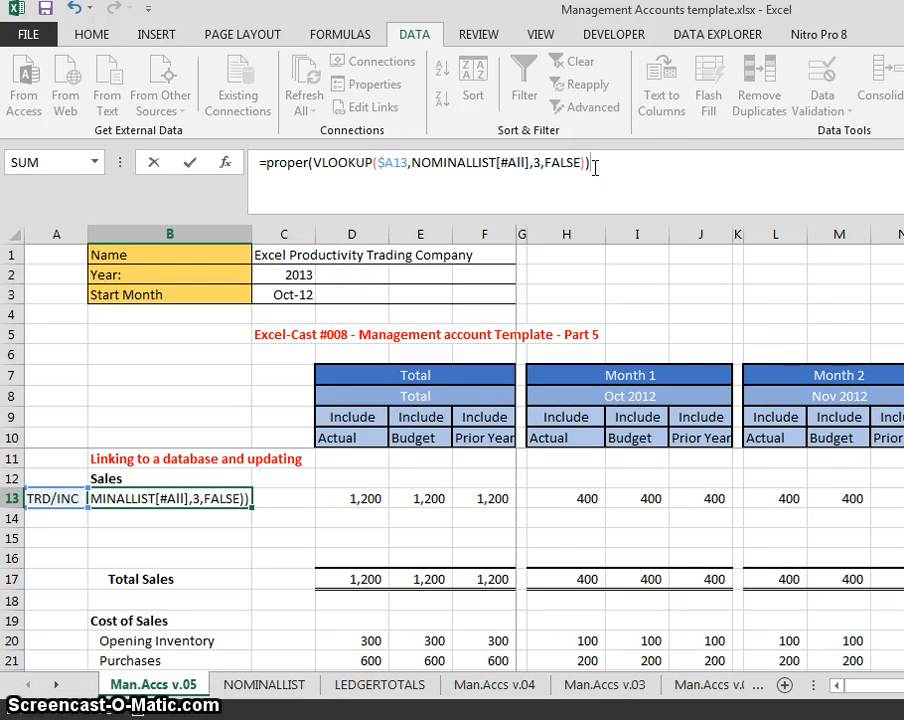
pyautogui.press('Return')
pyautogui.press('Up')
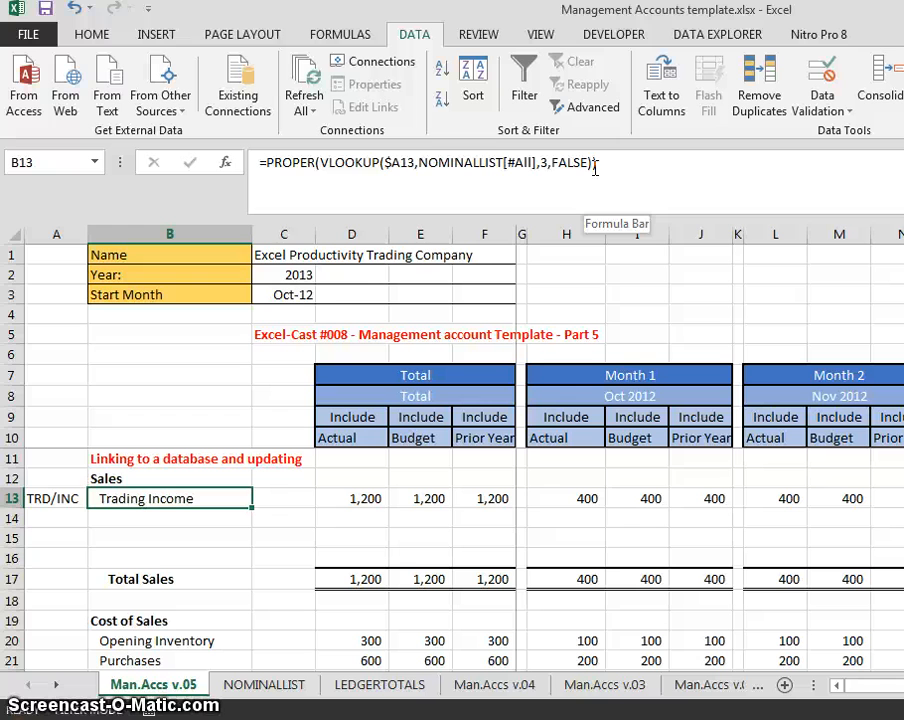
pyautogui.press('Right')
# - Step along row 13 from A13 to the SUMIFS formula in F13
pyautogui.press('Left')
pyautogui.press('Left')
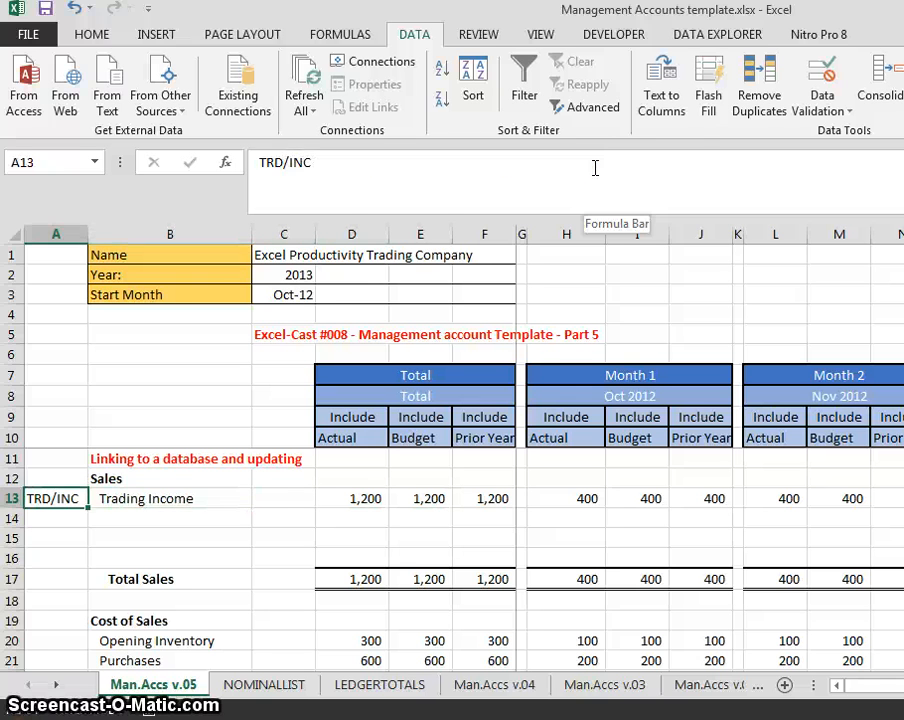
pyautogui.press('Right')
pyautogui.press('Down')
pyautogui.press('Up')
pyautogui.press('Right')
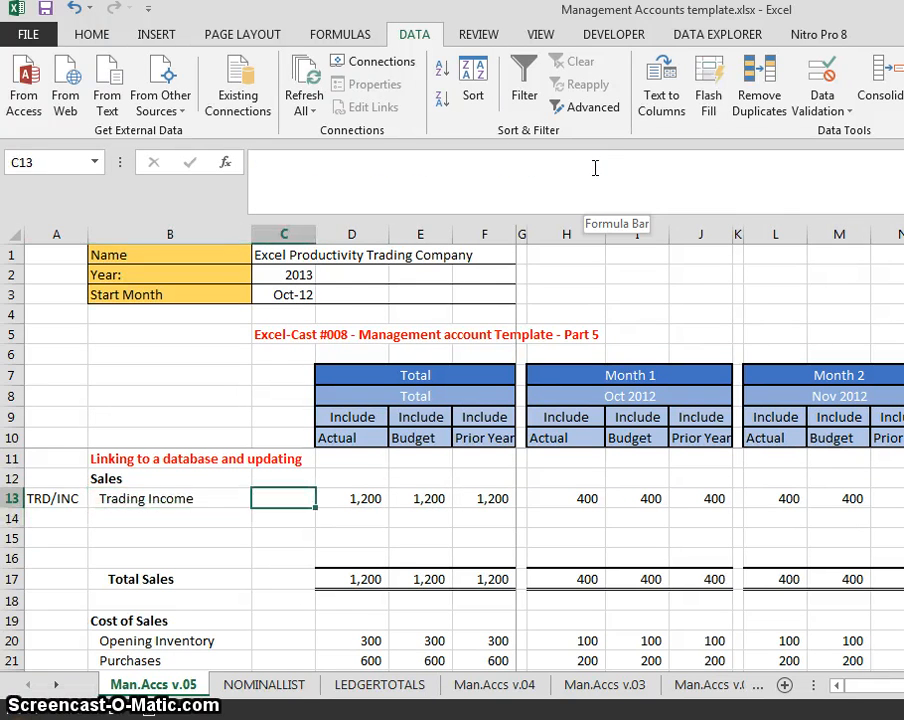
pyautogui.press('Right')
pyautogui.press('Right')
pyautogui.press('Right')
pyautogui.press('Right')
pyautogui.press('Right')
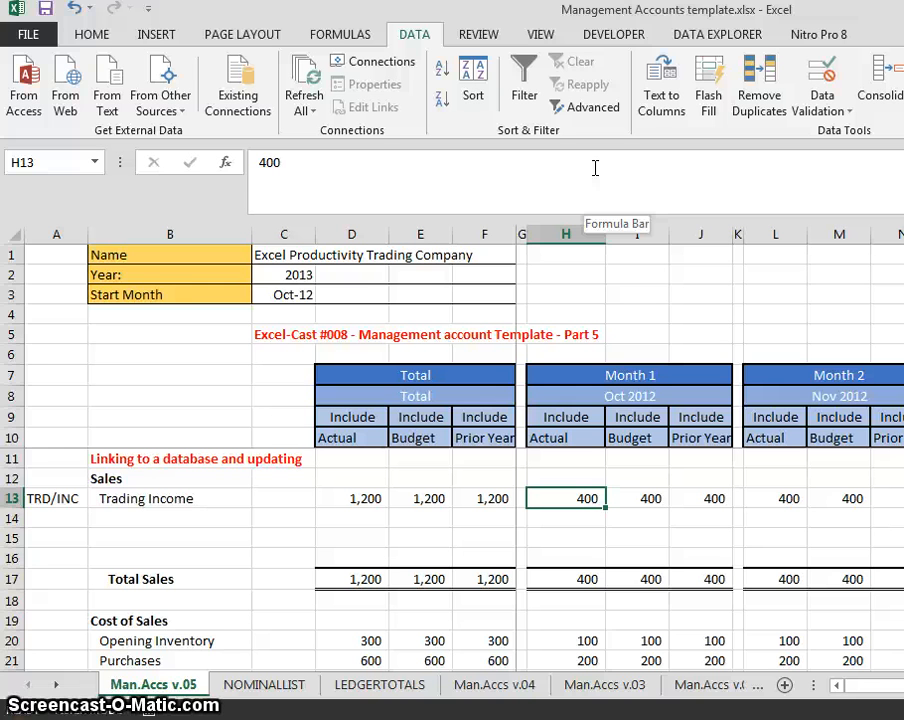
# - Move through the NOMINALLIST sheet on toward the LEDGERTOTALS ledger data
pyautogui.hotkey('ctrl', 'pagedown')
pyautogui.hotkey('ctrl', 'pageup')
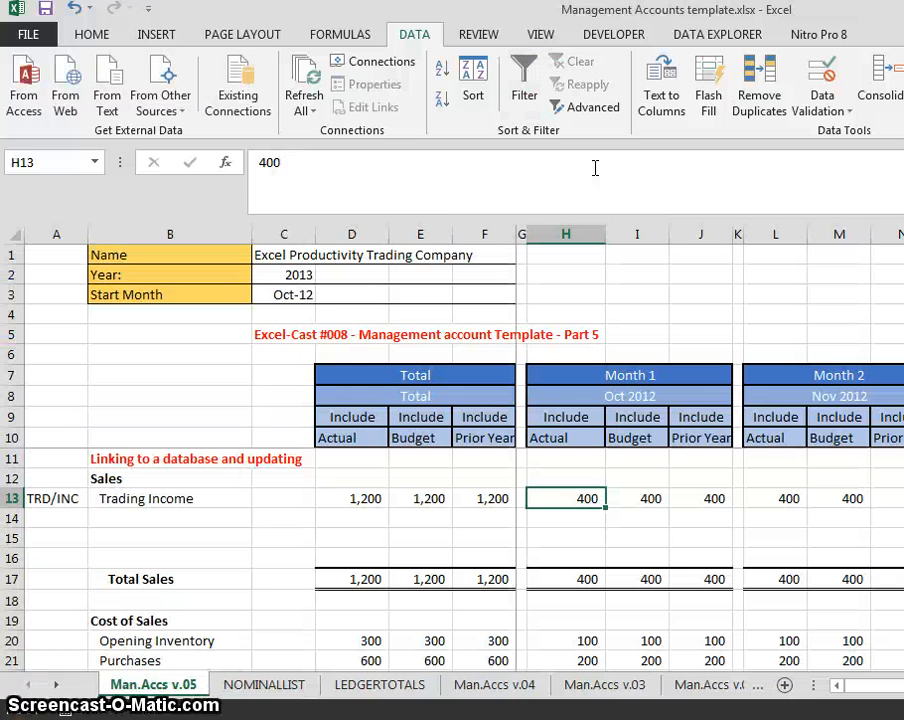
pyautogui.hotkey('ctrl', 'pagedown')
pyautogui.hotkey('ctrl', 'pagedown')
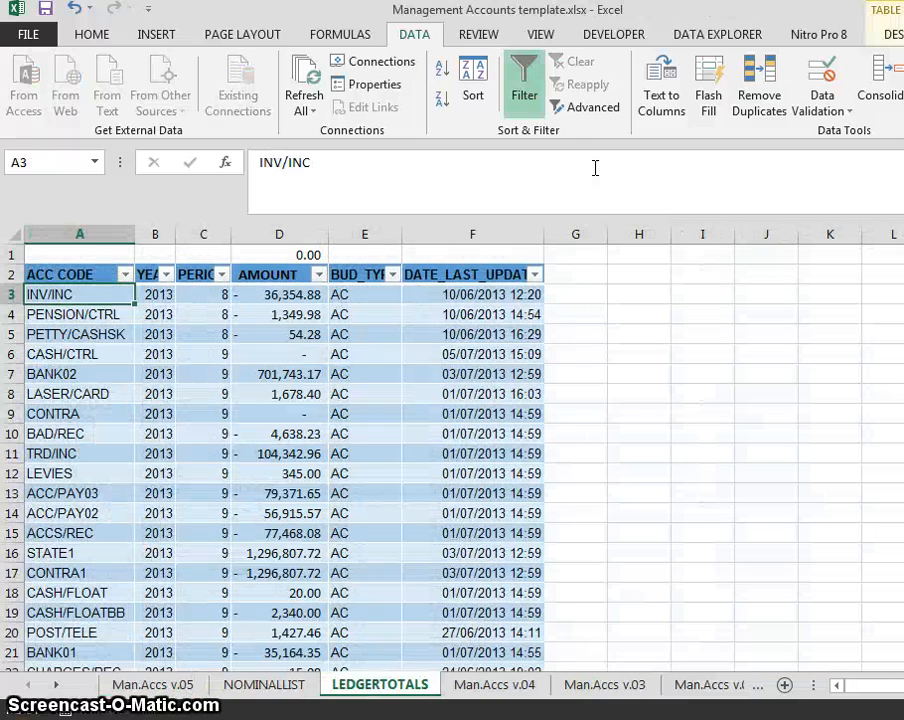
# - On LEDGERTOTALS, filter the ACC CODE column to show only TRD/INC rows
pyautogui.press('Down')
pyautogui.press('Up')
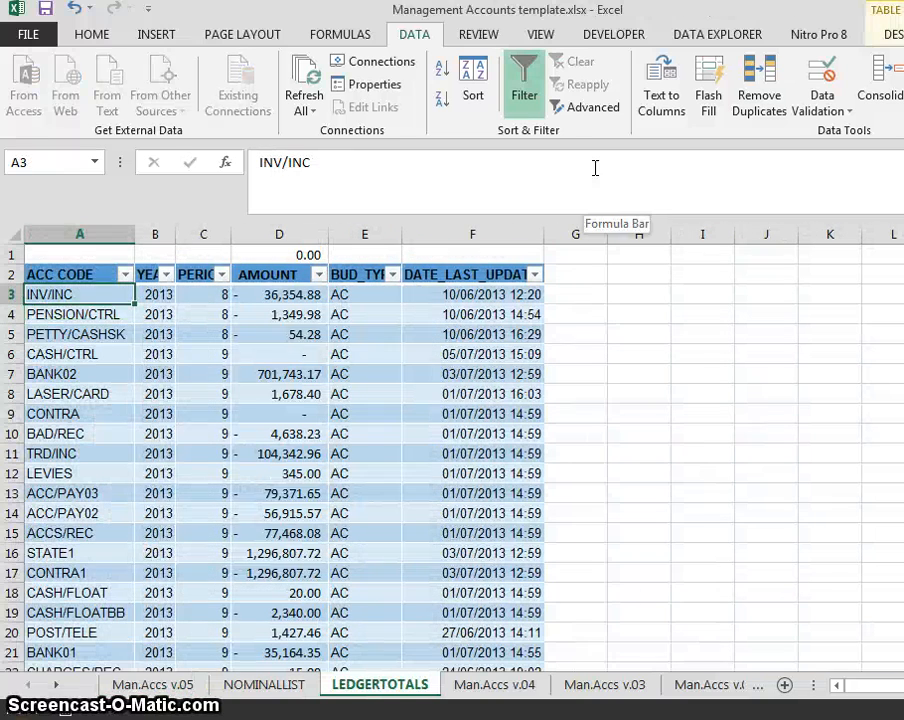
pyautogui.click(124, 275)
pyautogui.click(74, 442)
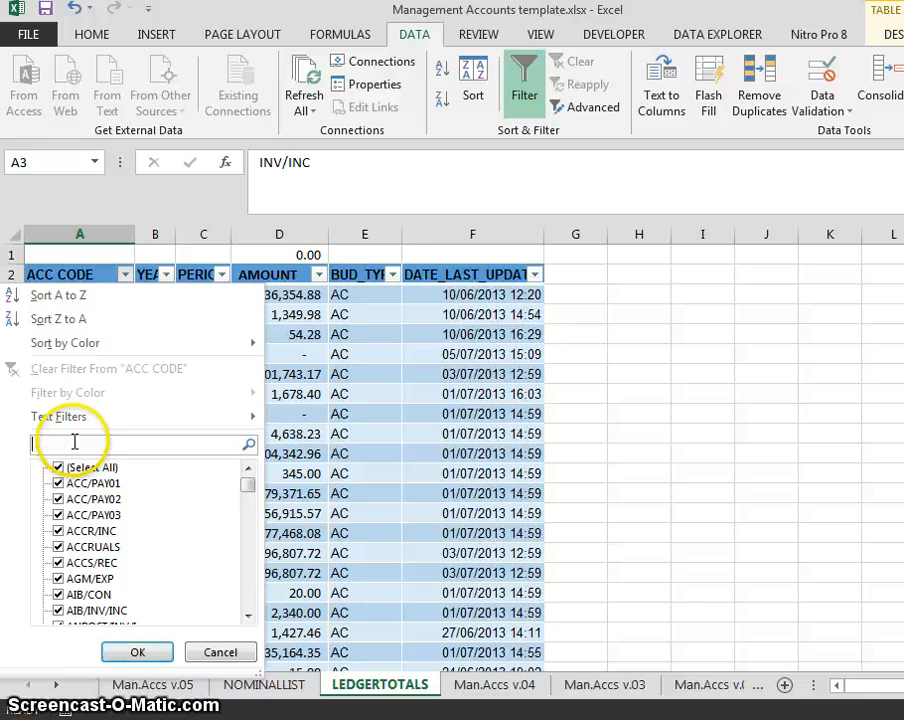
pyautogui.write('trd/i')
pyautogui.press('Return')
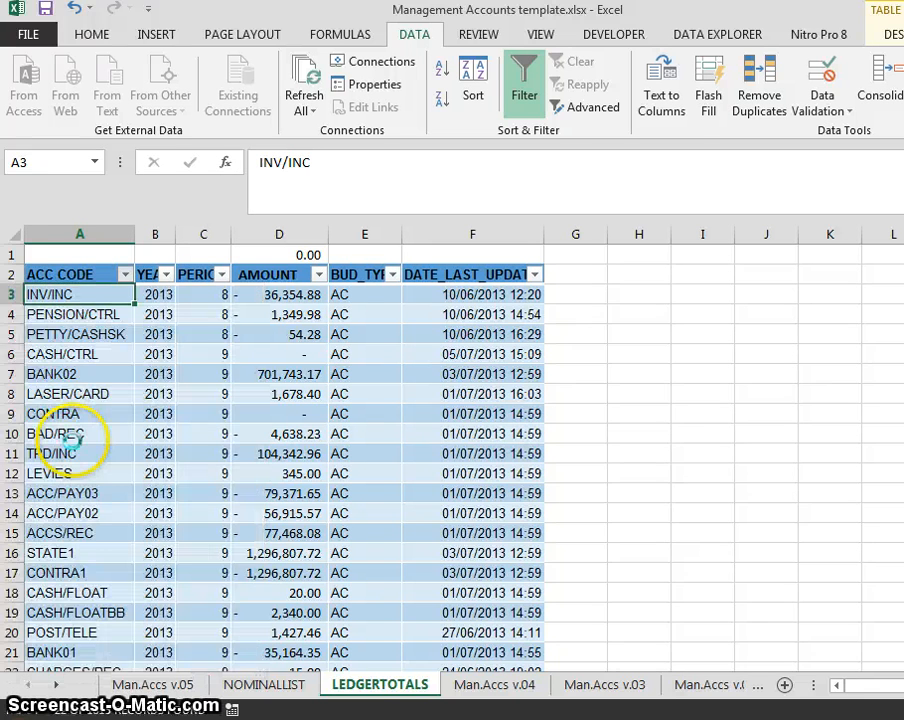
pyautogui.press('Down')
pyautogui.press('Up')
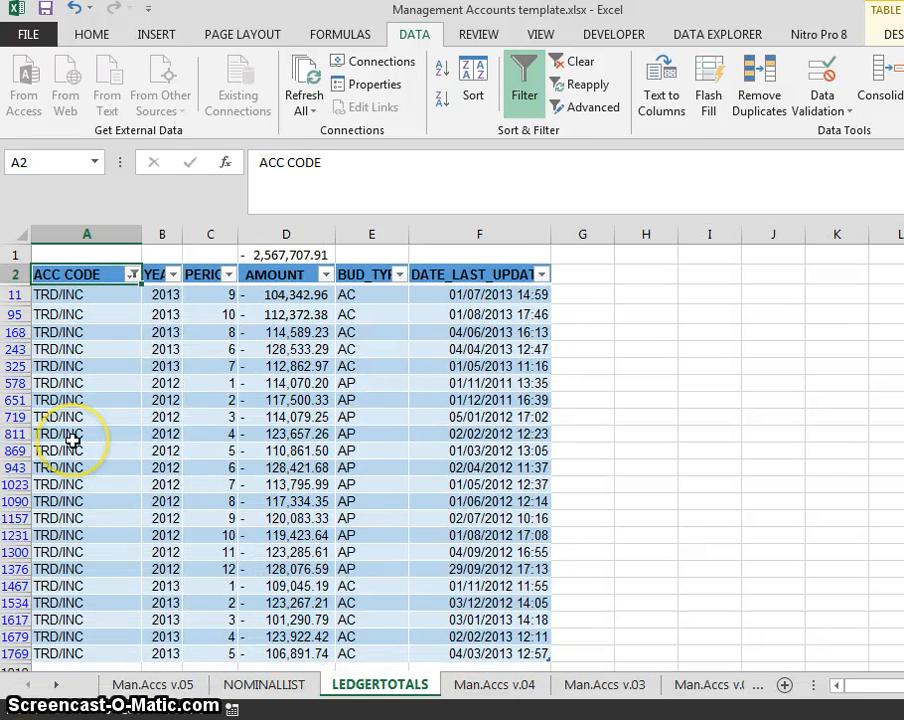
pyautogui.press('Down')
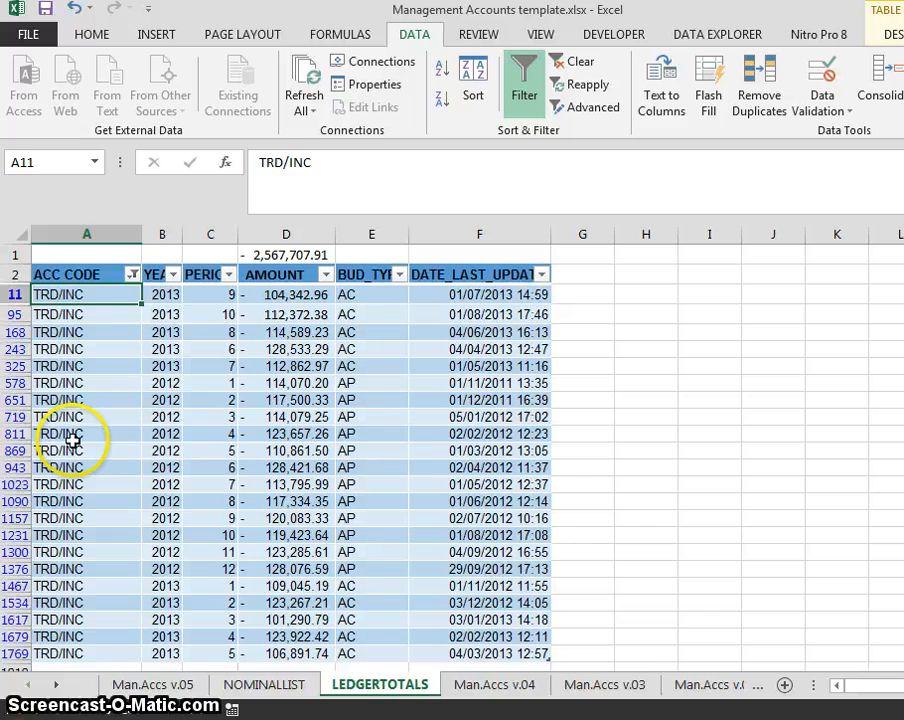
# - Narrow the ledger filter to YEAR 2013 and PERIOD 1 to find the single TRD/INC amount
pyautogui.click(173, 274)
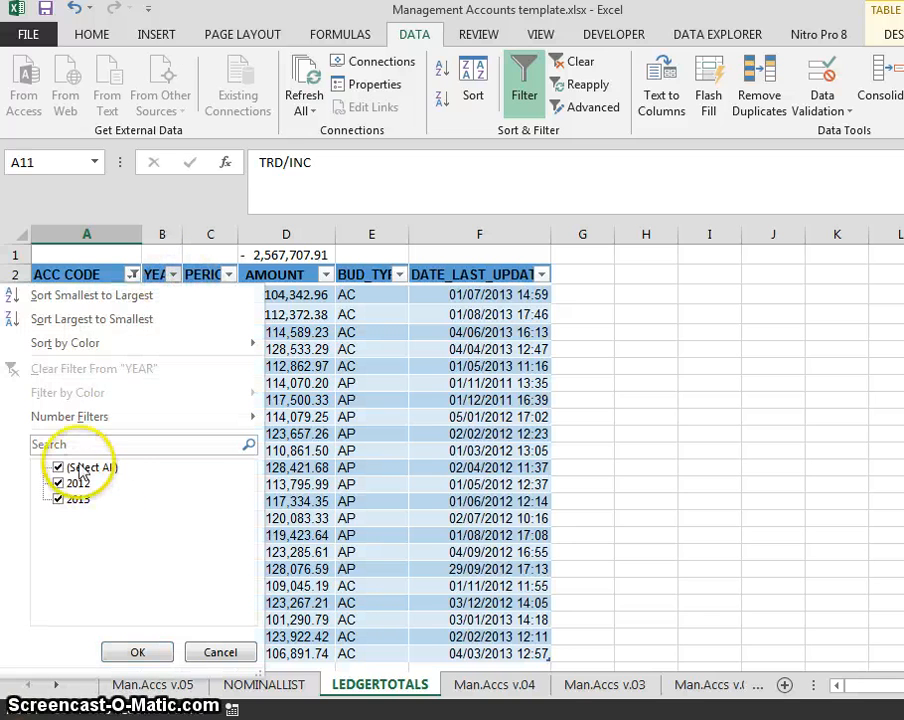
pyautogui.write('2013')
pyautogui.press('Return')
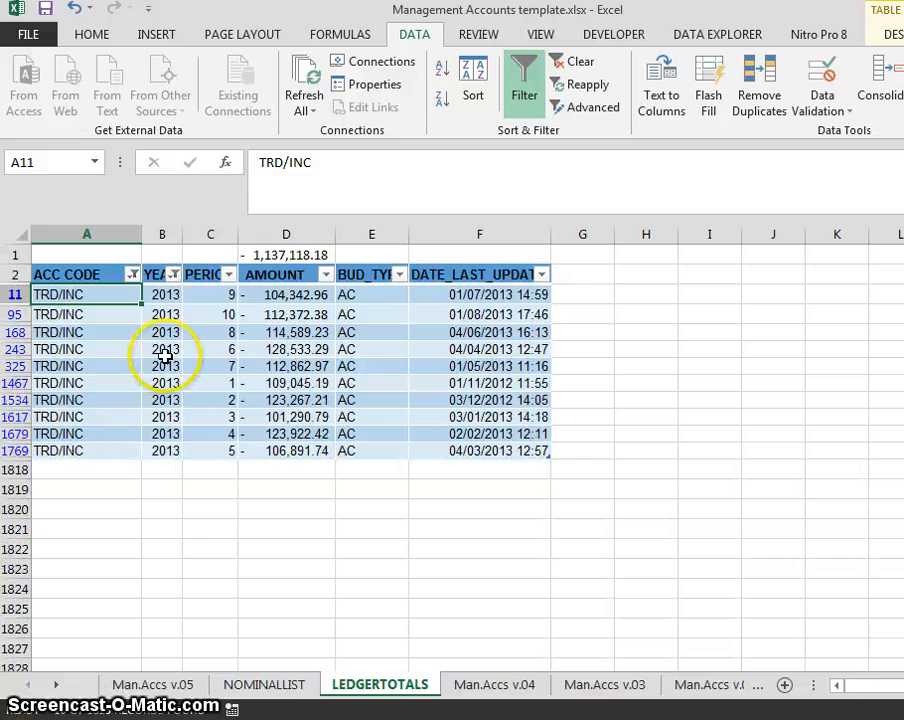
pyautogui.click(325, 274)
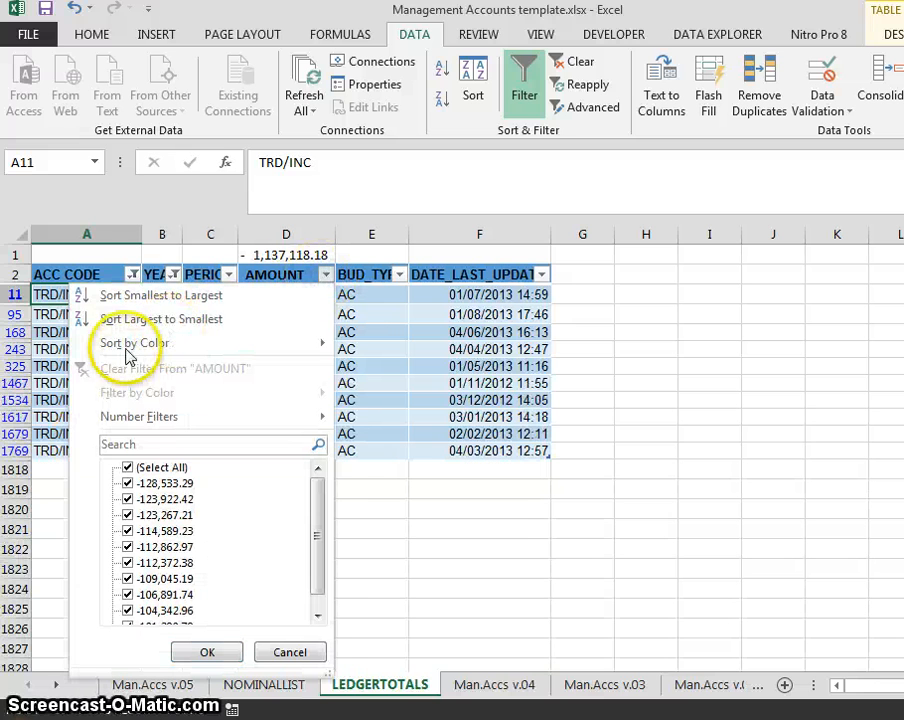
pyautogui.click(229, 275)
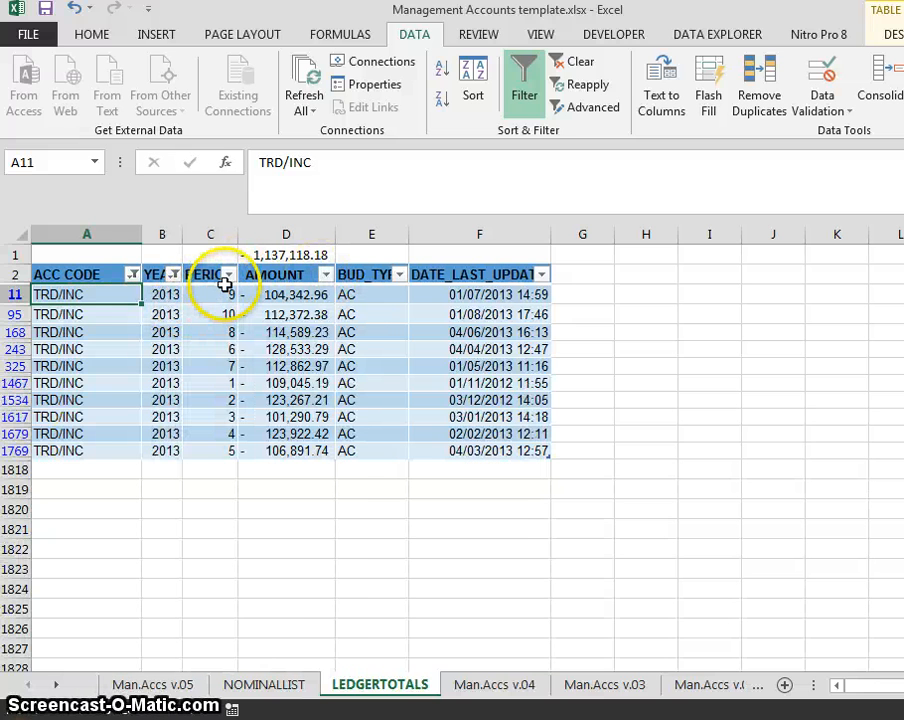
pyautogui.click(229, 275)
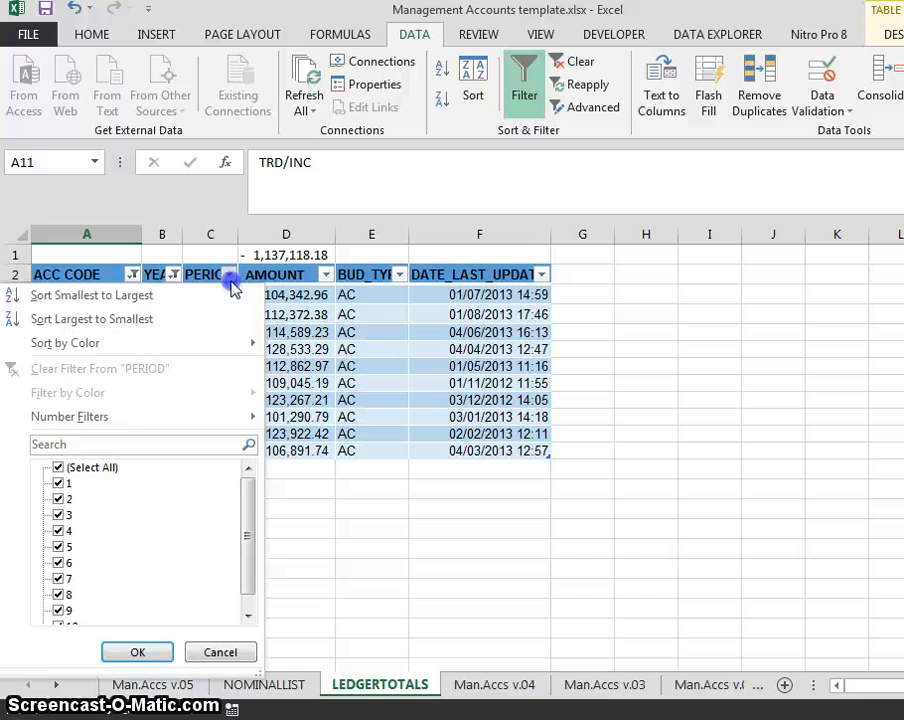
pyautogui.click(58, 468)
pyautogui.click(58, 483)
pyautogui.click(130, 648)
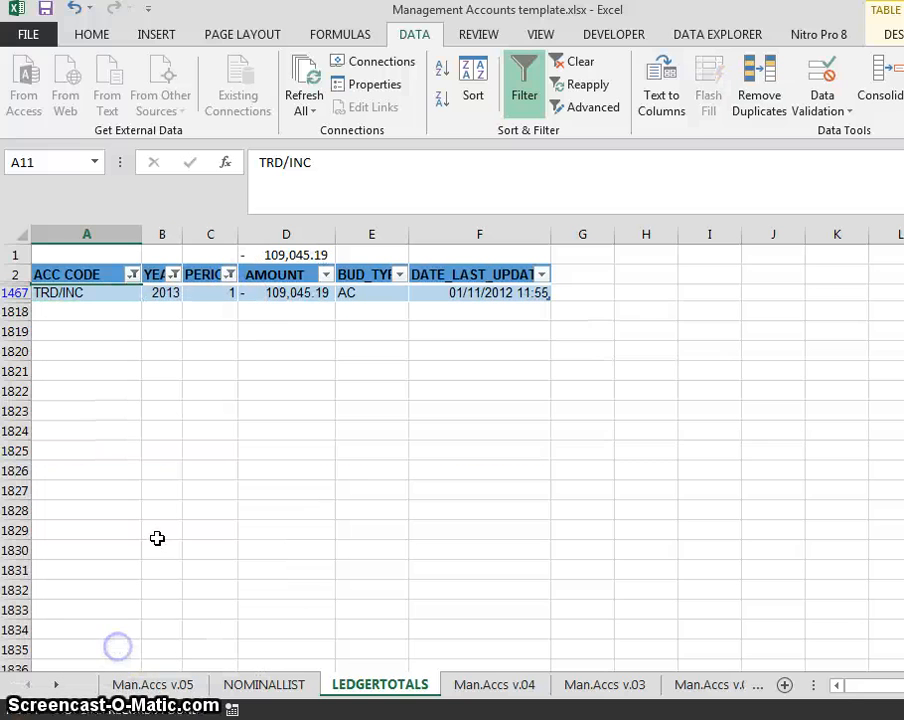
pyautogui.press('Down')
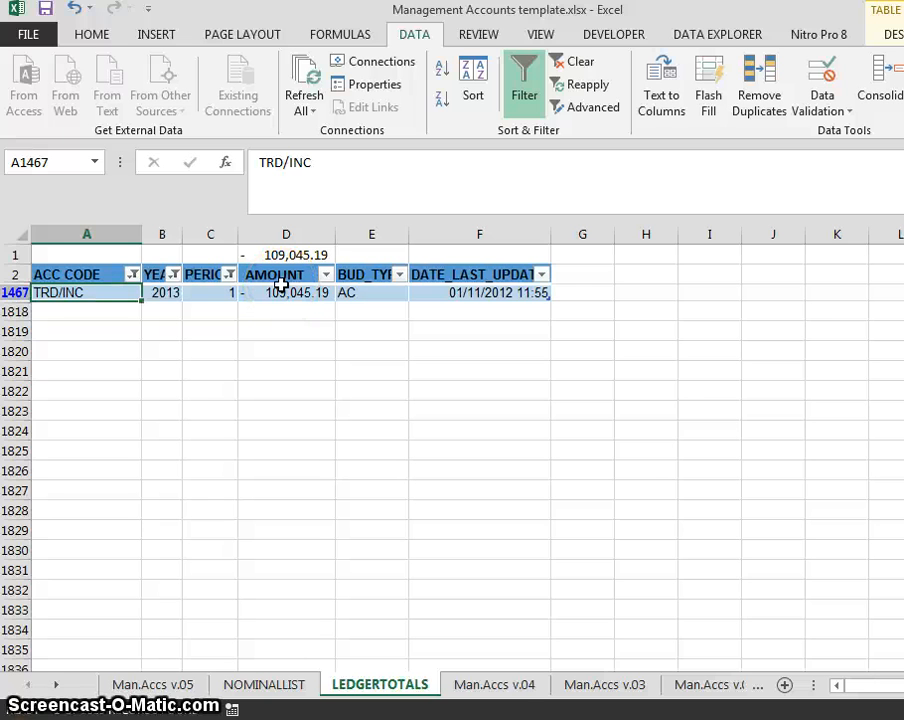
# - Clear all ledger filters with Ctrl+Shift+L and return to the Man.Accs v.05 sheet
pyautogui.hotkey('ctrl', 'shift', 'l')
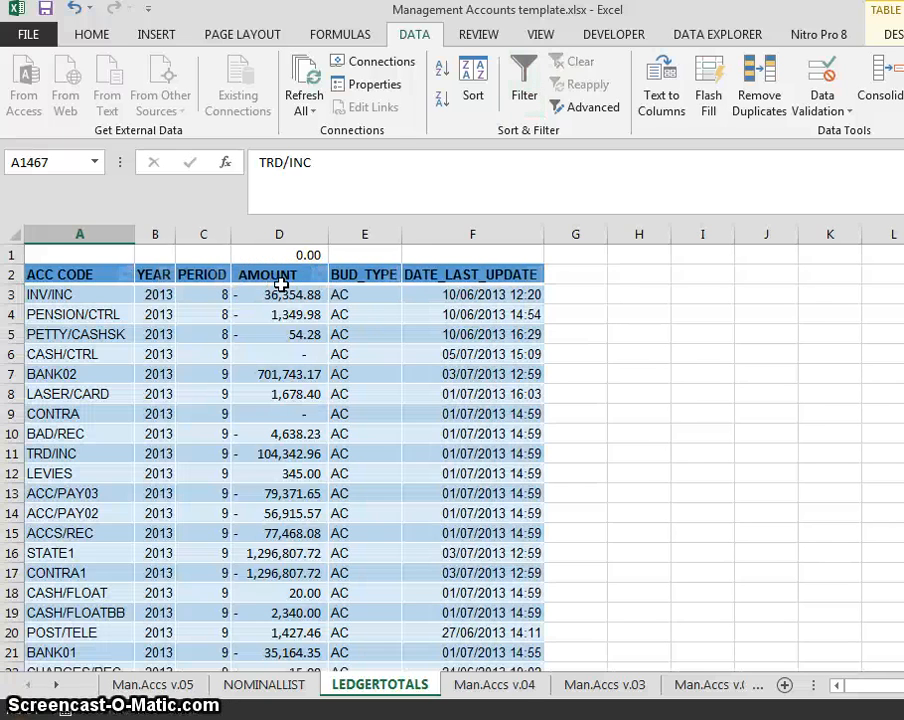
pyautogui.hotkey('ctrl', 'shift', 'l')
pyautogui.hotkey('ctrl', 'pageup')
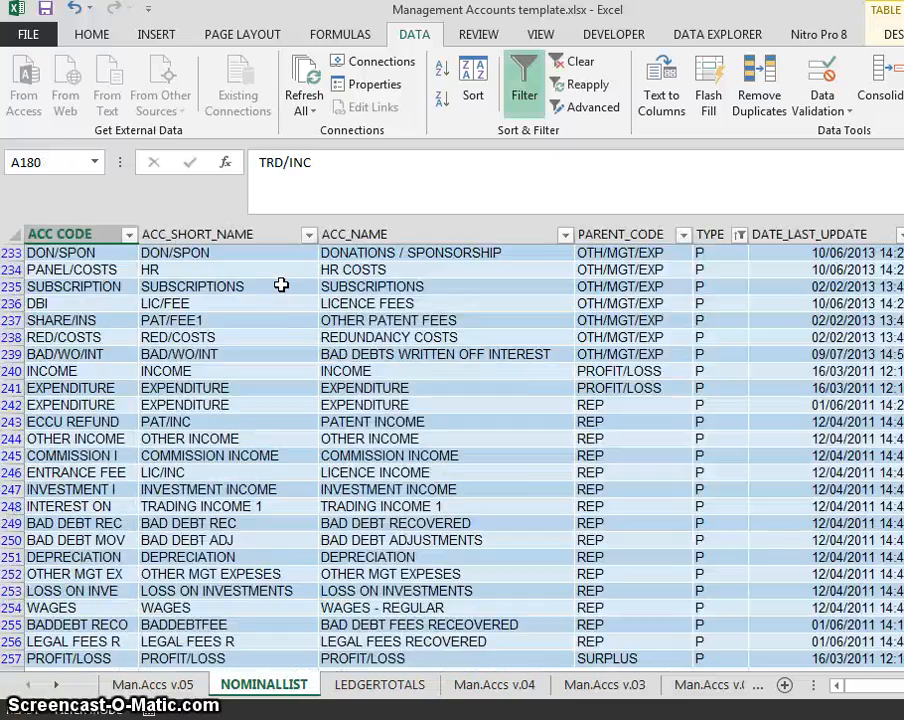
pyautogui.hotkey('ctrl', 'pageup')
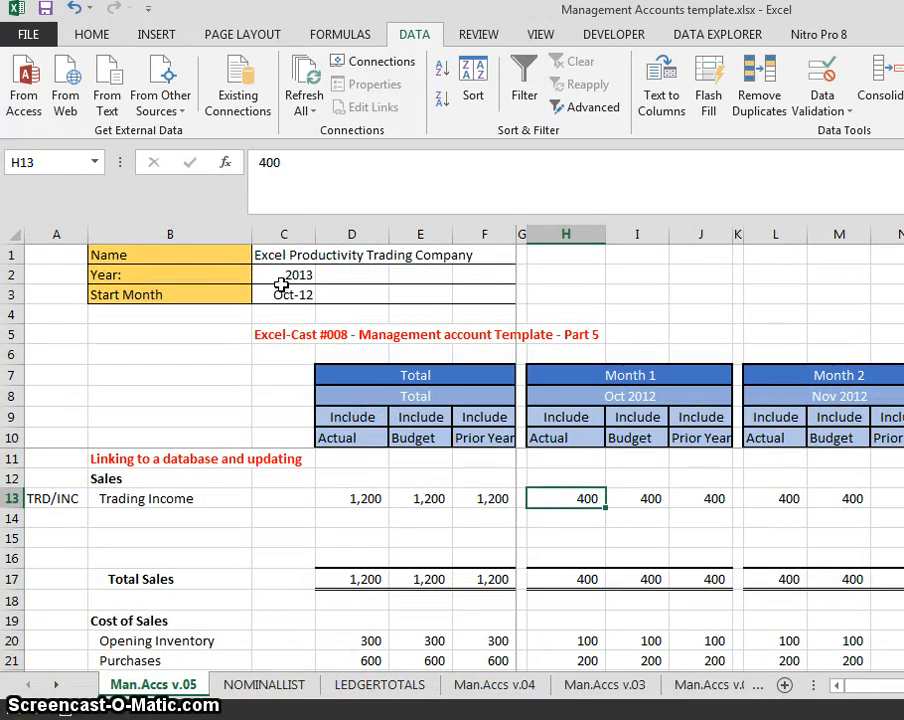
# - Start a SUMIFS in H13 with LEDGERTOTALS[AMOUNT] as the sum range
pyautogui.press('Left')
pyautogui.press('Left')
pyautogui.press('Left')
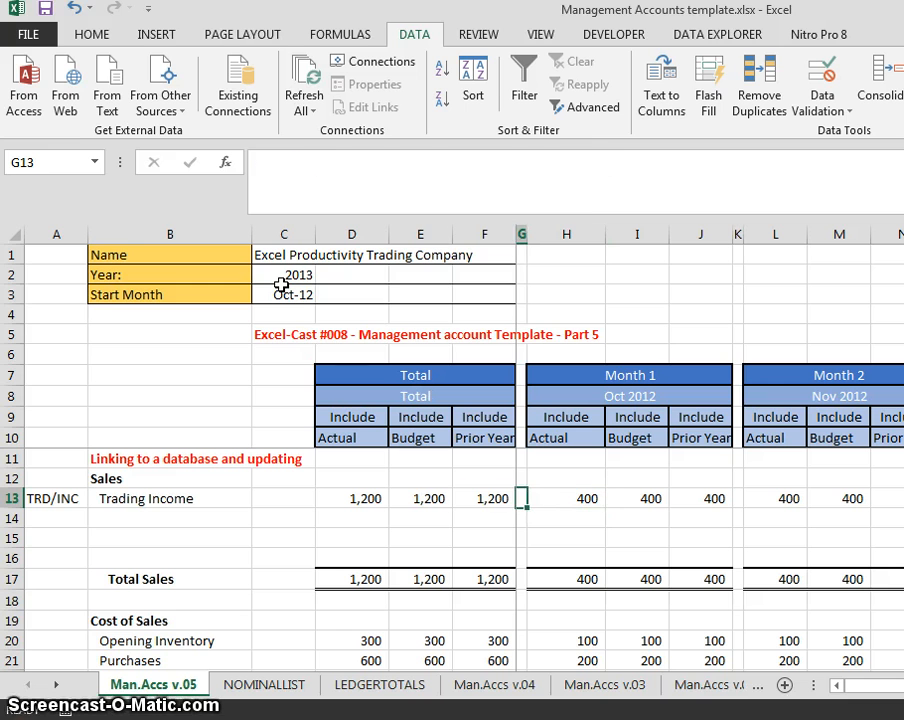
pyautogui.press('Right')
pyautogui.press('Right')
pyautogui.press('Right')
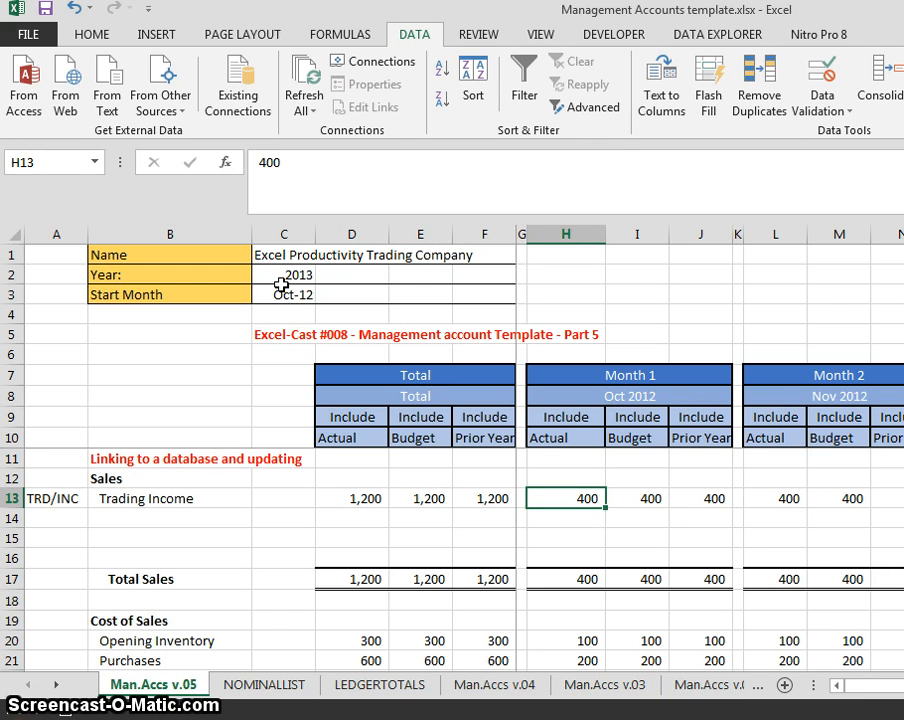
pyautogui.write('=')
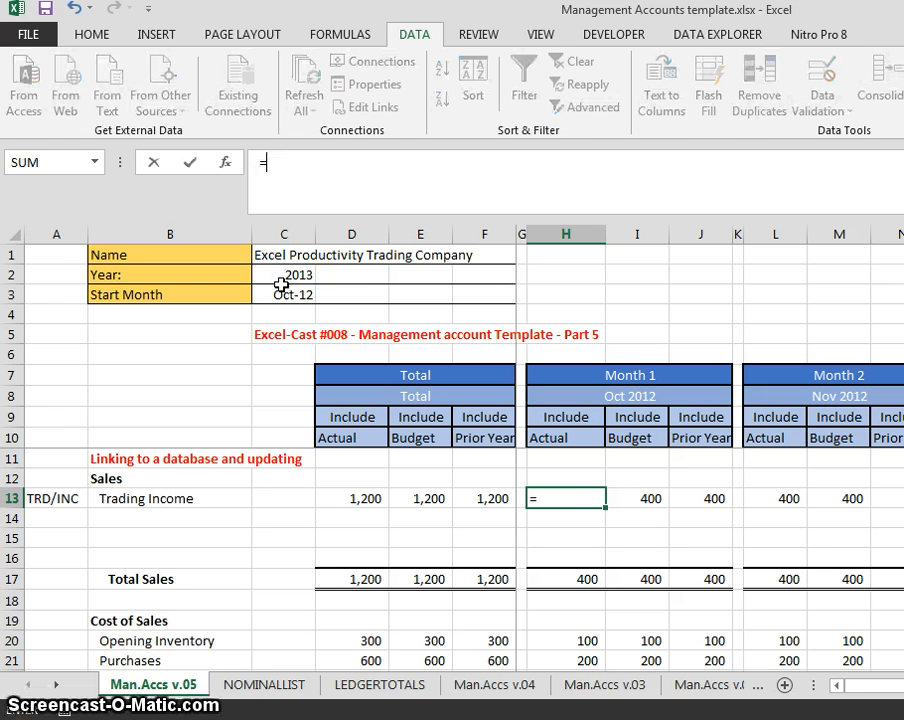
pyautogui.write('sufm')
pyautogui.press('BackSpace')
pyautogui.press('BackSpace')
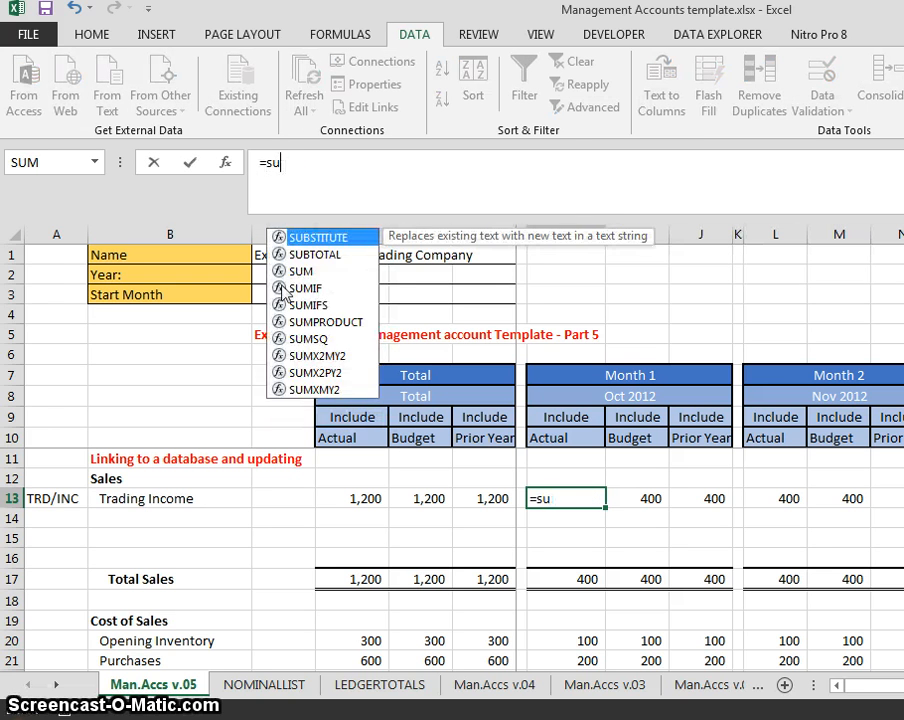
pyautogui.write('mifs')
pyautogui.press('Tab')
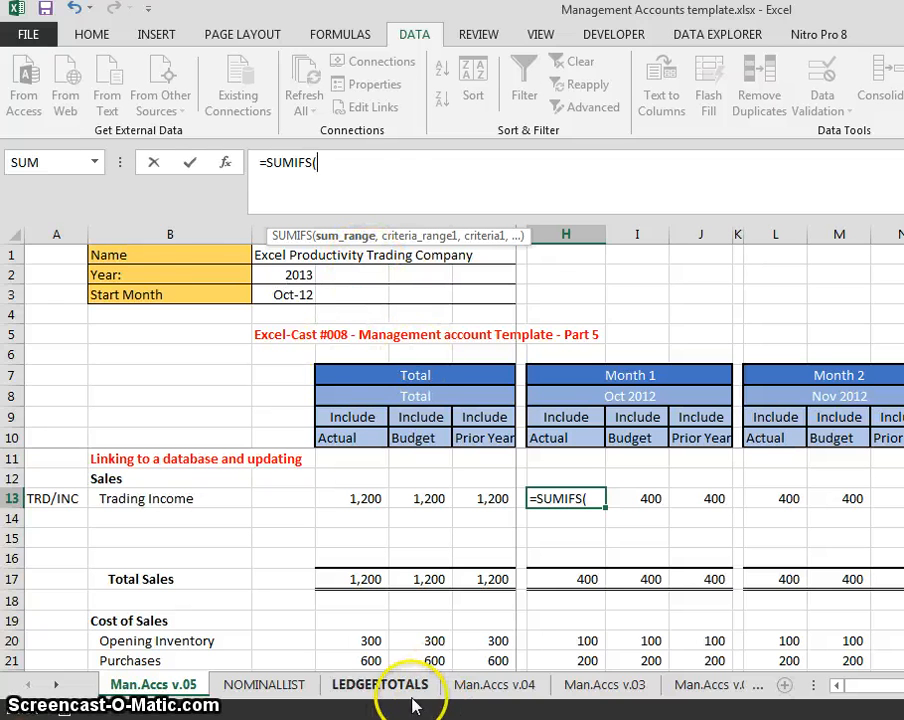
pyautogui.click(368, 688)
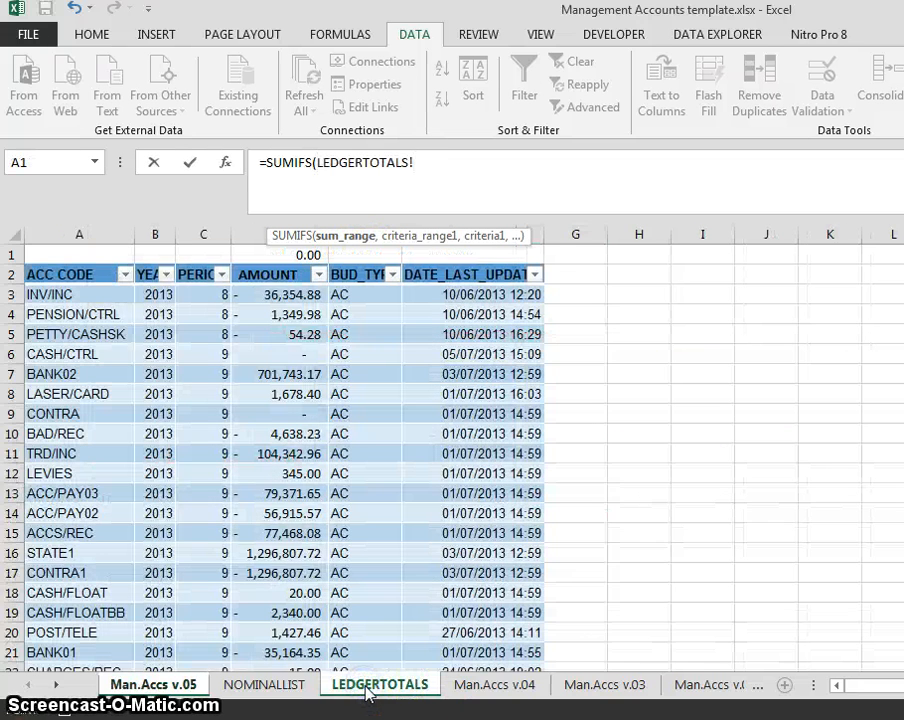
pyautogui.click(287, 292)
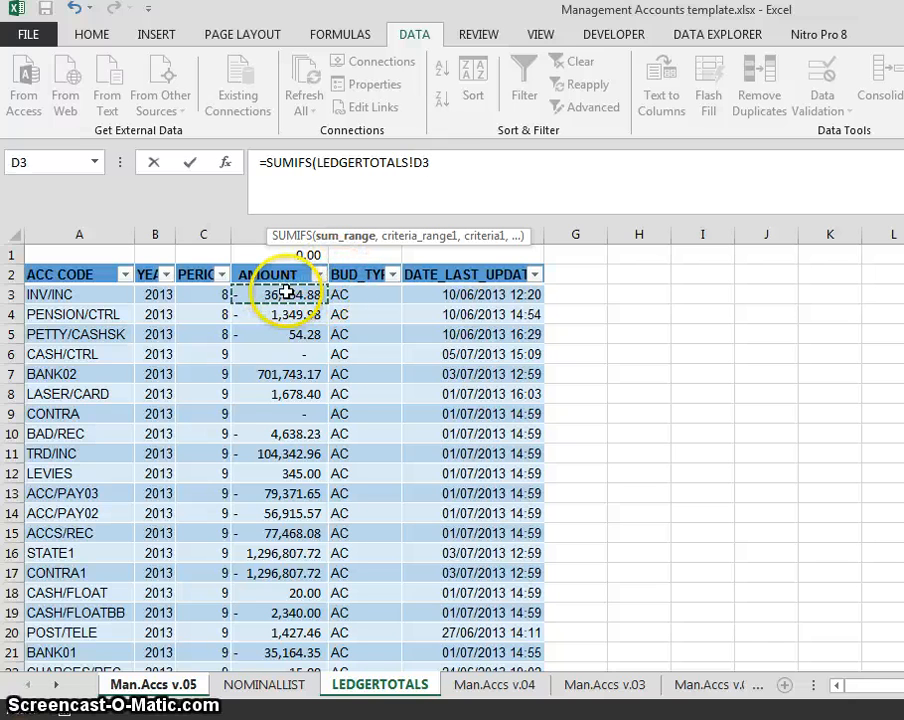
pyautogui.hotkey('ctrl', 'shift', 'Down')
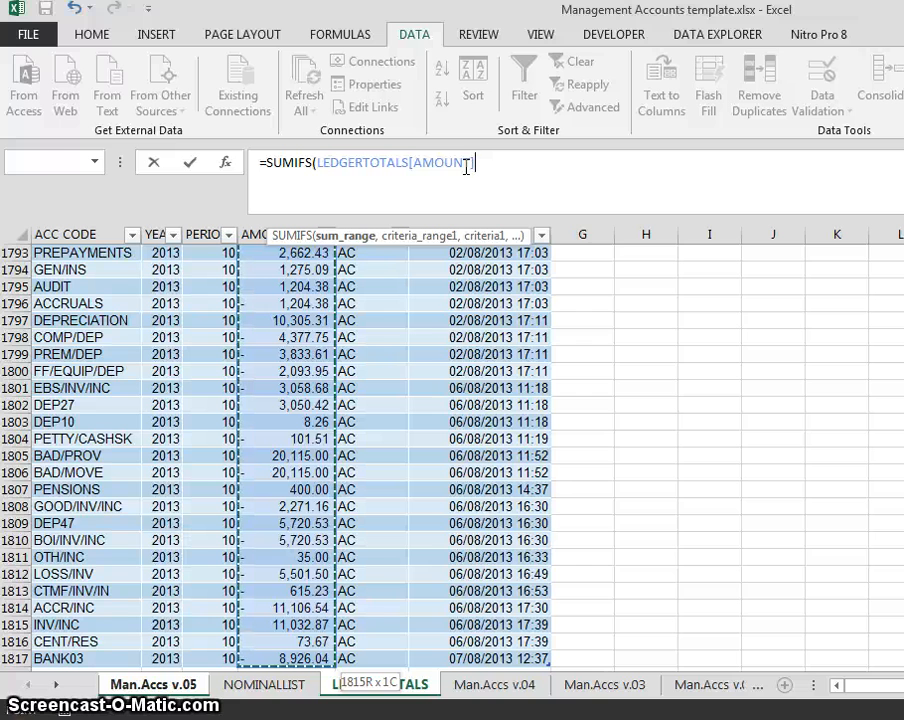
pyautogui.write(',')
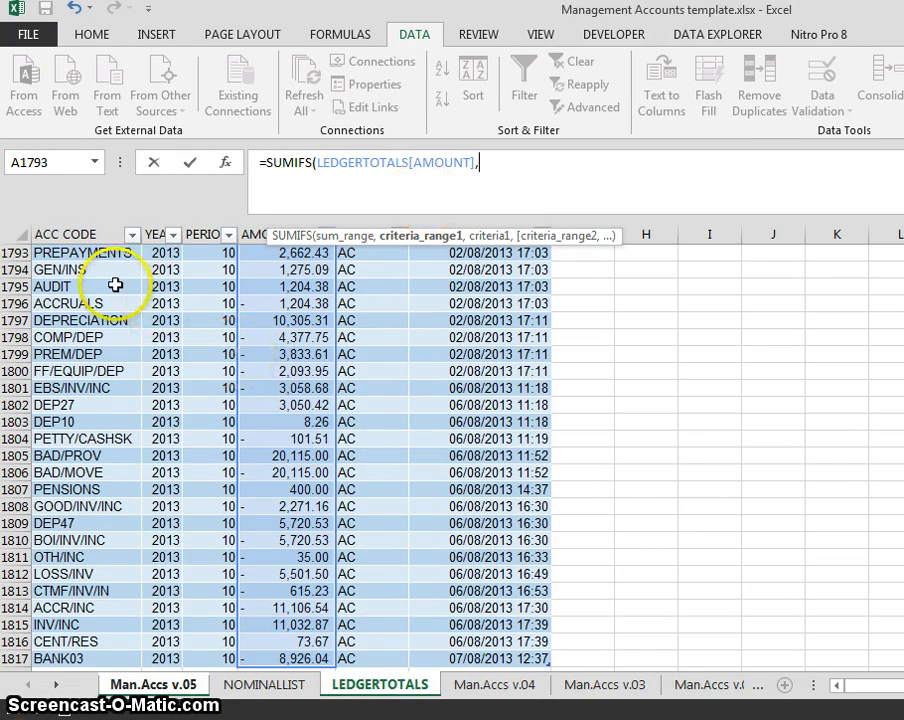
# - Add the LEDGERTOTALS[ACC CODE] column as the SUMIFS criteria range
pyautogui.click(102, 253)
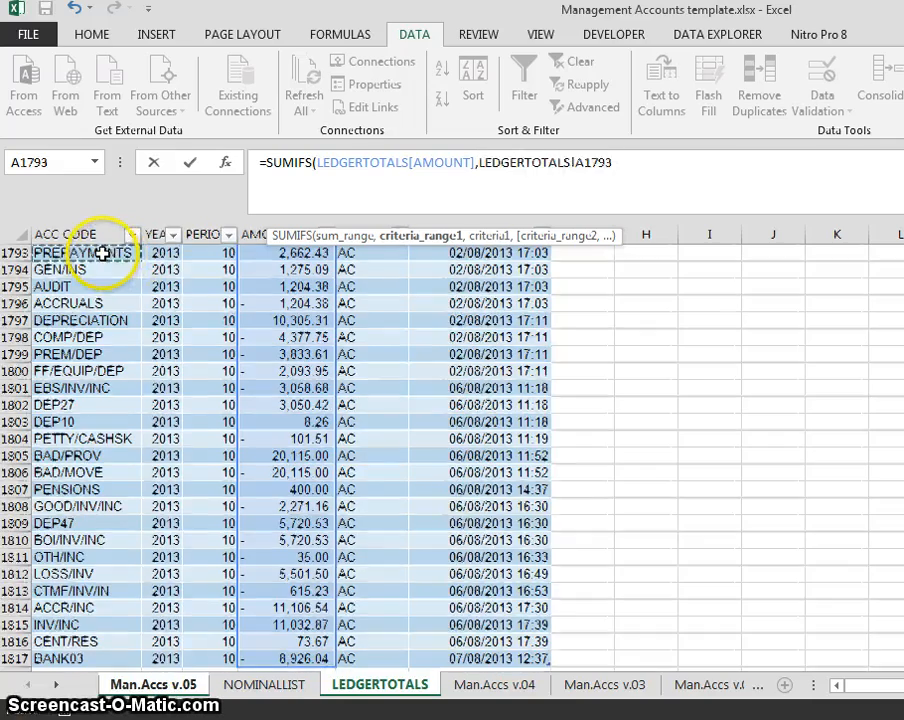
pyautogui.hotkey('ctrl', 'Up')
pyautogui.press('Down')
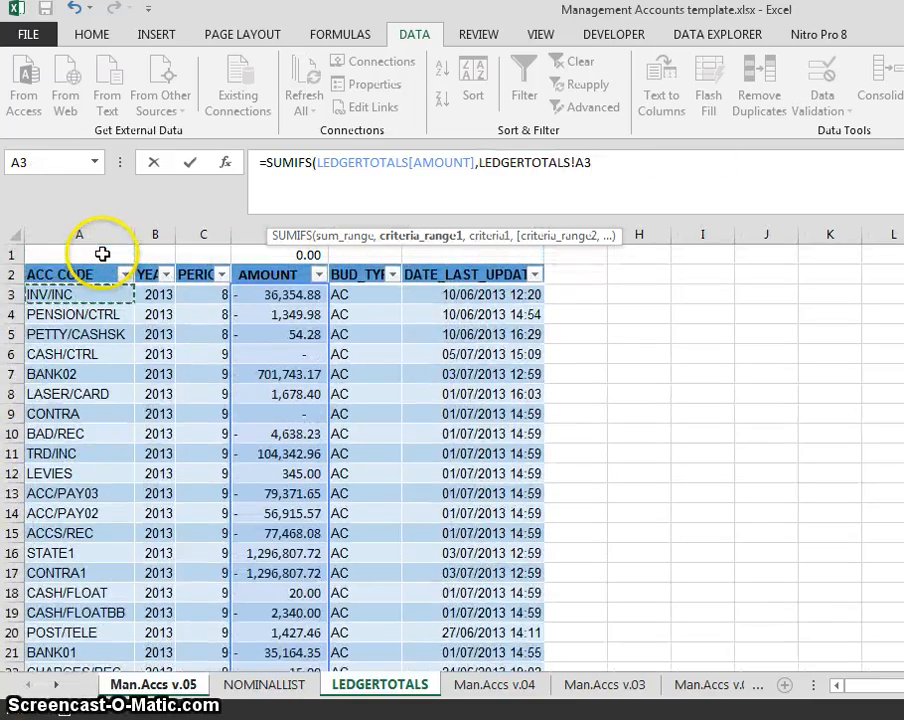
pyautogui.hotkey('ctrl', 'shift', 'Down')
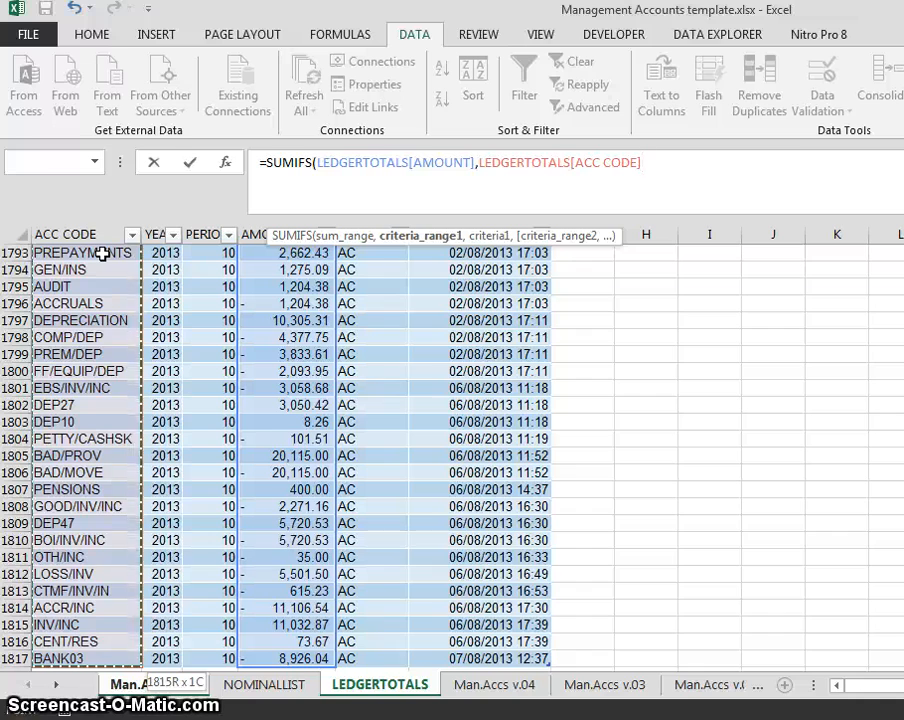
pyautogui.write(',')
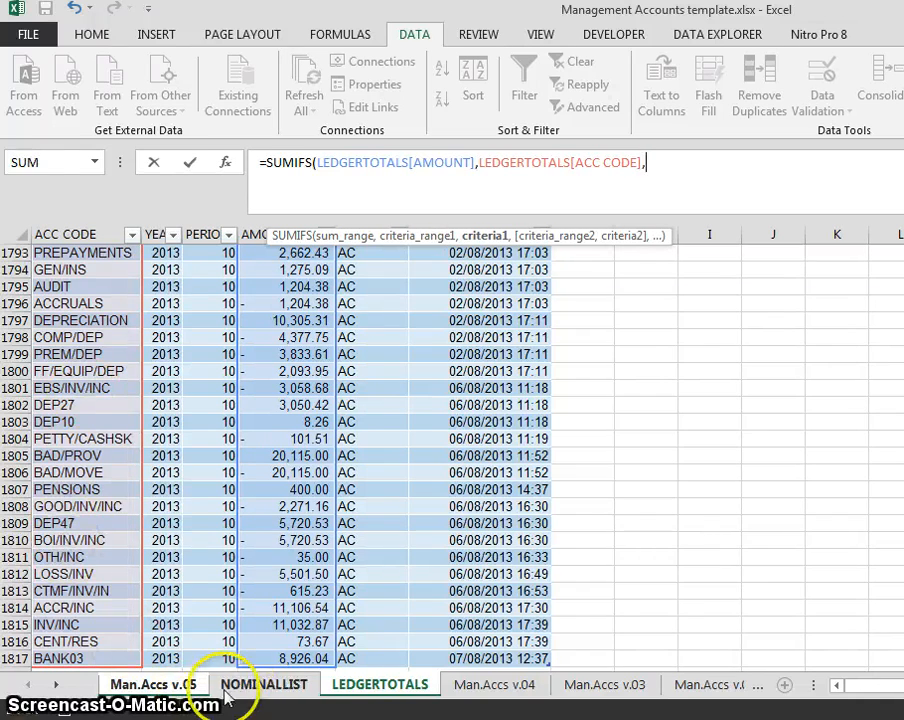
# - Finish the SUMIFS with criterion $A13 and enter it, giving (2,567,708)
pyautogui.click(262, 685)
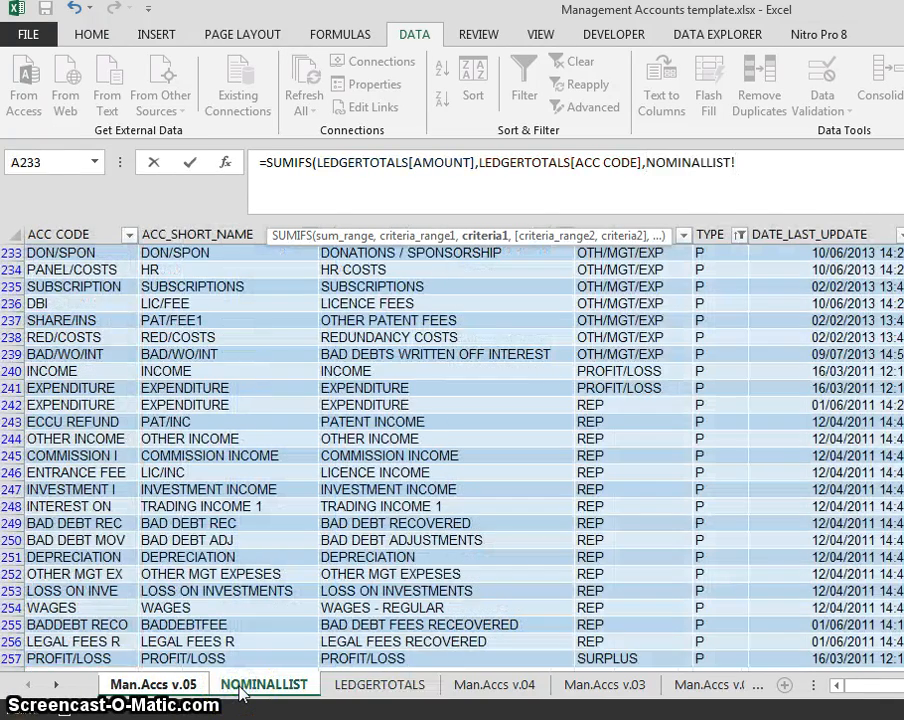
pyautogui.click(153, 684)
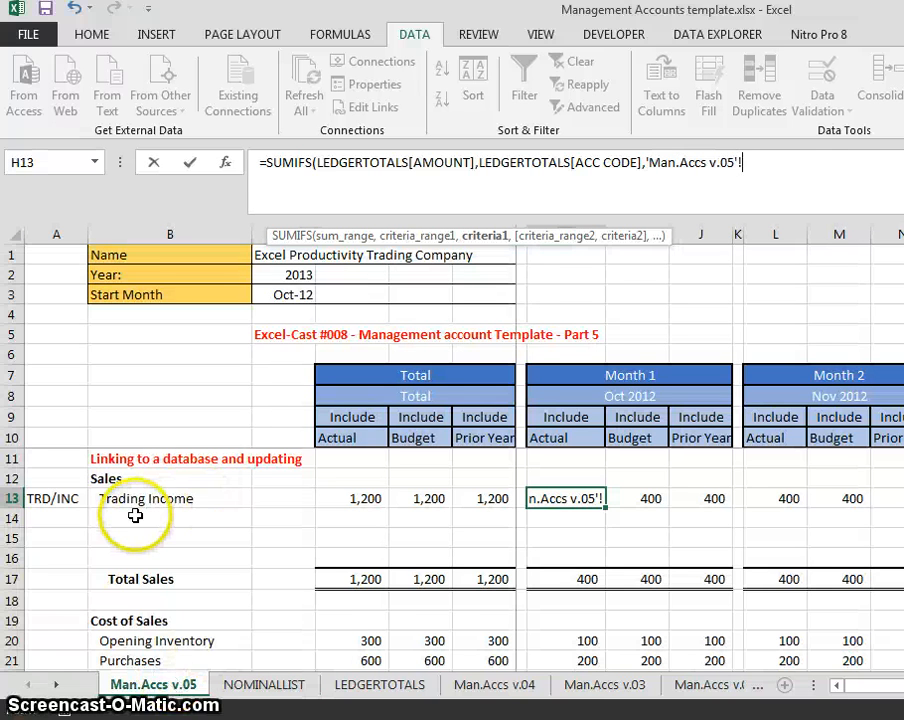
pyautogui.click(814, 164)
pyautogui.press('BackSpace')
pyautogui.press('BackSpace')
pyautogui.press('BackSpace')
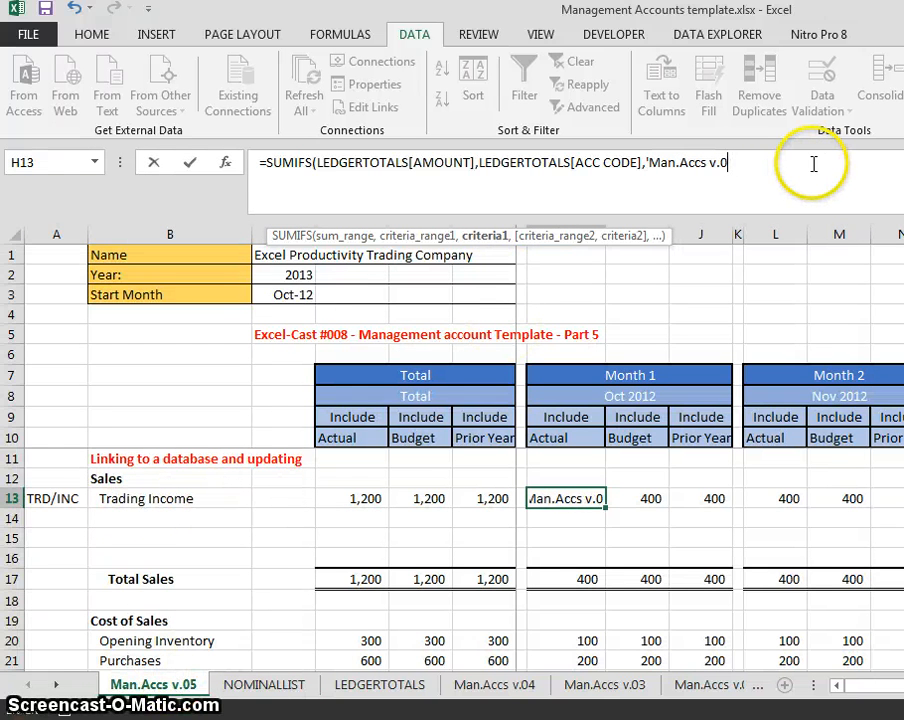
pyautogui.press('BackSpace')
pyautogui.press('BackSpace')
pyautogui.press('BackSpace')
pyautogui.press('BackSpace')
pyautogui.press('BackSpace')
pyautogui.press('BackSpace')
pyautogui.press('BackSpace')
pyautogui.press('BackSpace')
pyautogui.press('BackSpace')
pyautogui.press('BackSpace')
pyautogui.press('BackSpace')
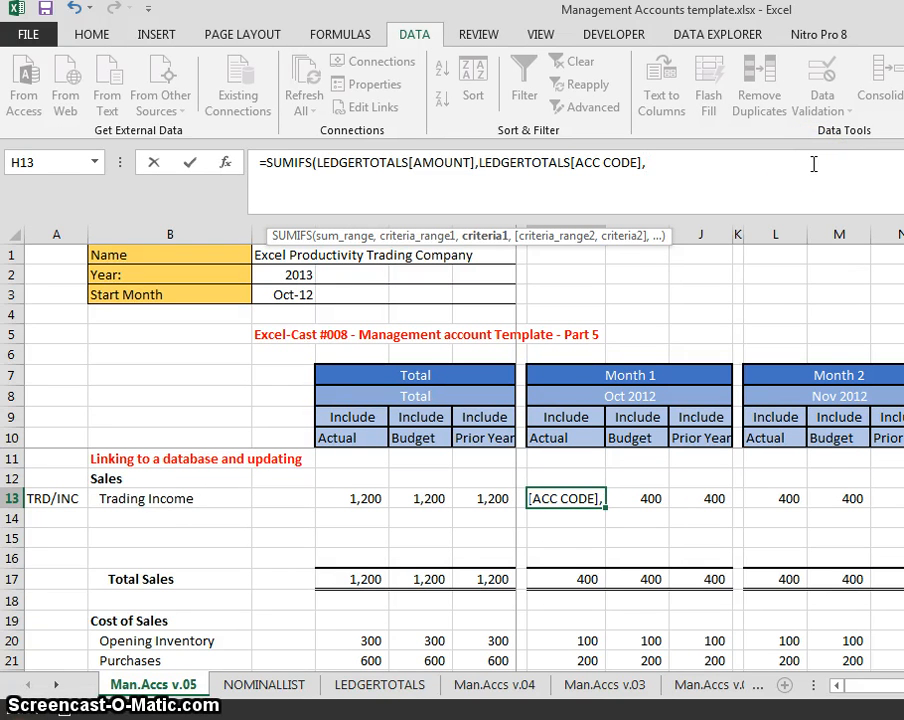
pyautogui.write('a13')
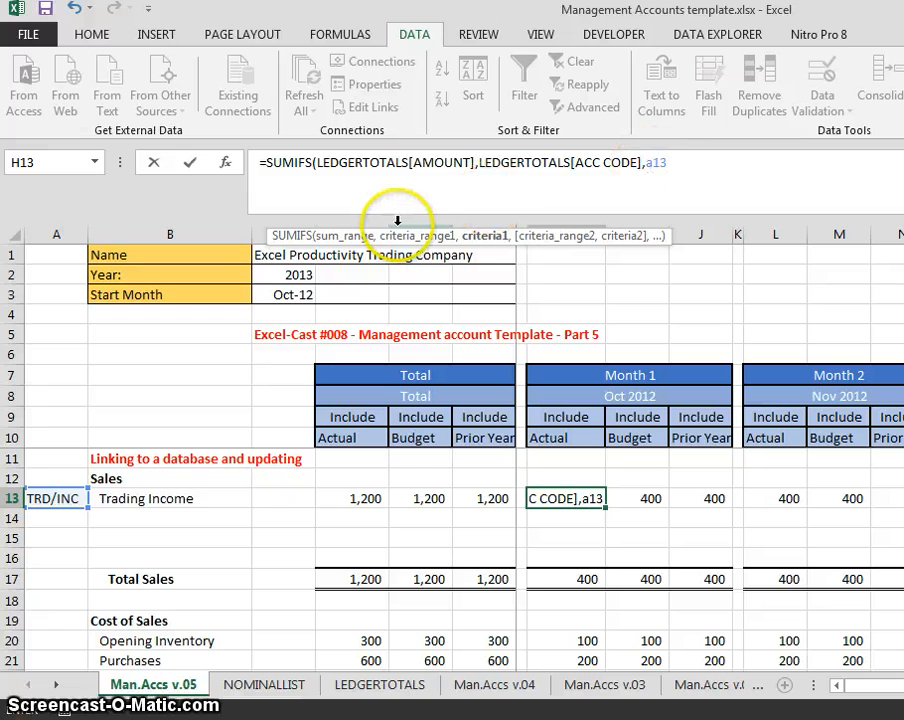
pyautogui.press('F4')
pyautogui.press('F4')
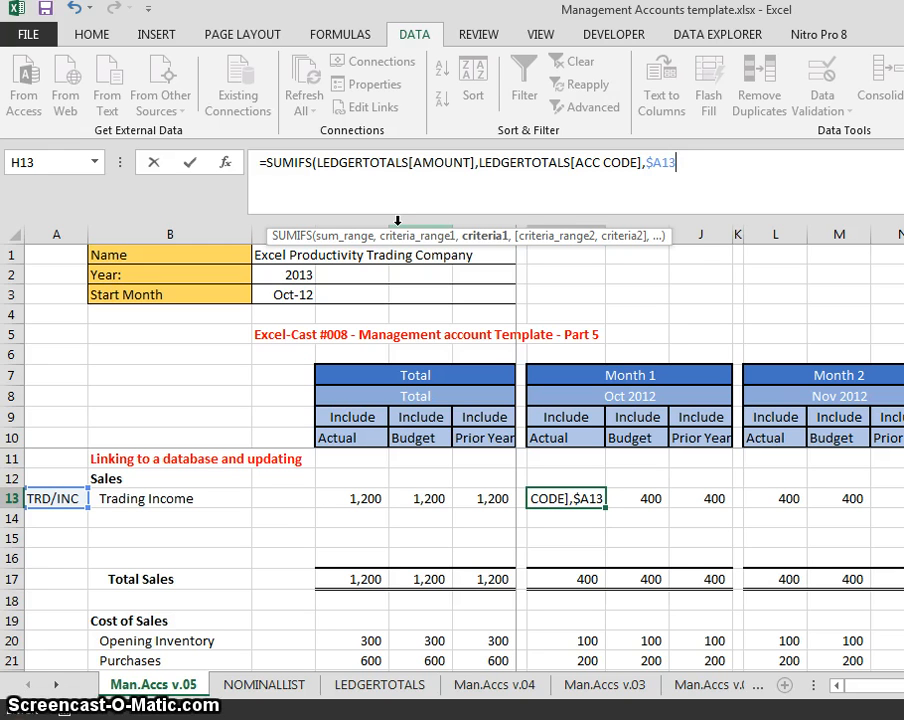
pyautogui.write(')')
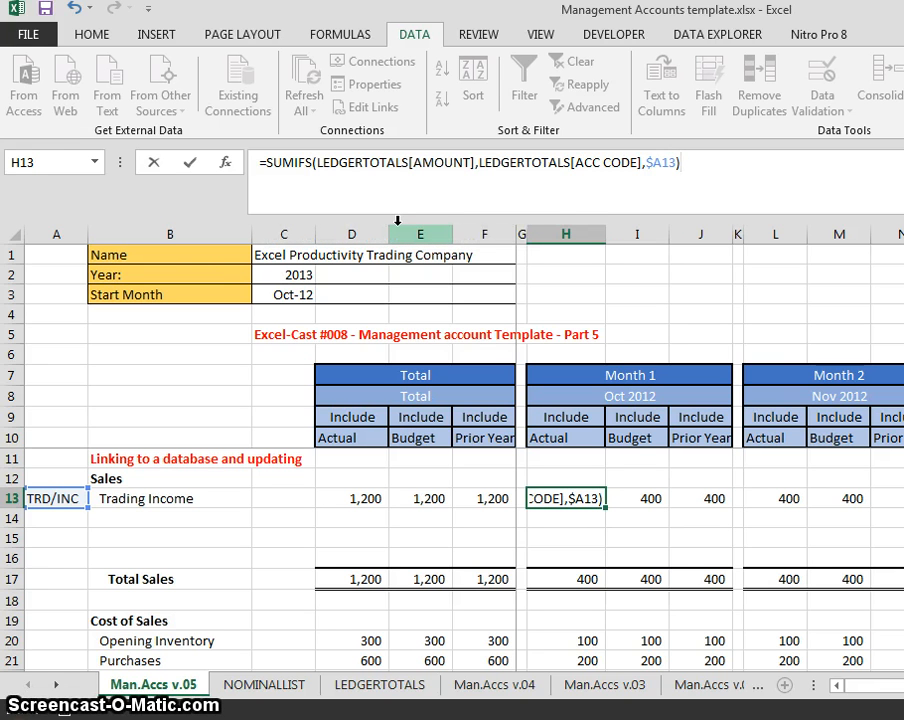
pyautogui.press('Return')
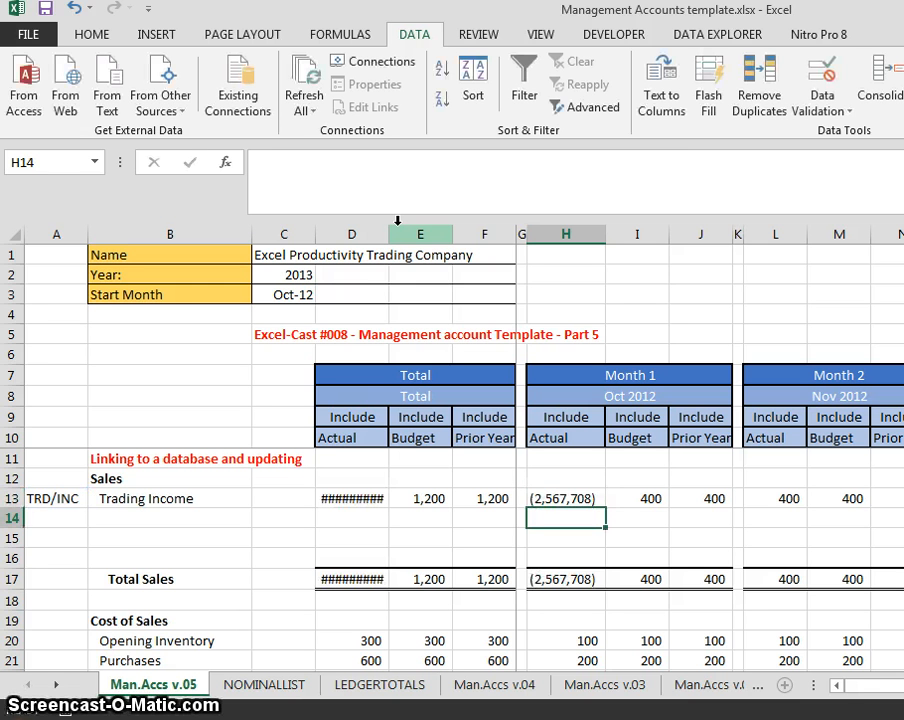
pyautogui.press('Up')
# - Put a minus sign before H13's SUMIFS so Trading Income shows 2,567,708
pyautogui.press('F2')
pyautogui.press('Left')
pyautogui.press('Left')
pyautogui.press('Left')
pyautogui.press('Left')
pyautogui.press('Left')
pyautogui.press('Left')
pyautogui.press('Left')
pyautogui.press('Left')
pyautogui.press('Left')
pyautogui.press('Left')
pyautogui.press('Left')
pyautogui.press('Left')
pyautogui.press('Left')
pyautogui.press('Left')
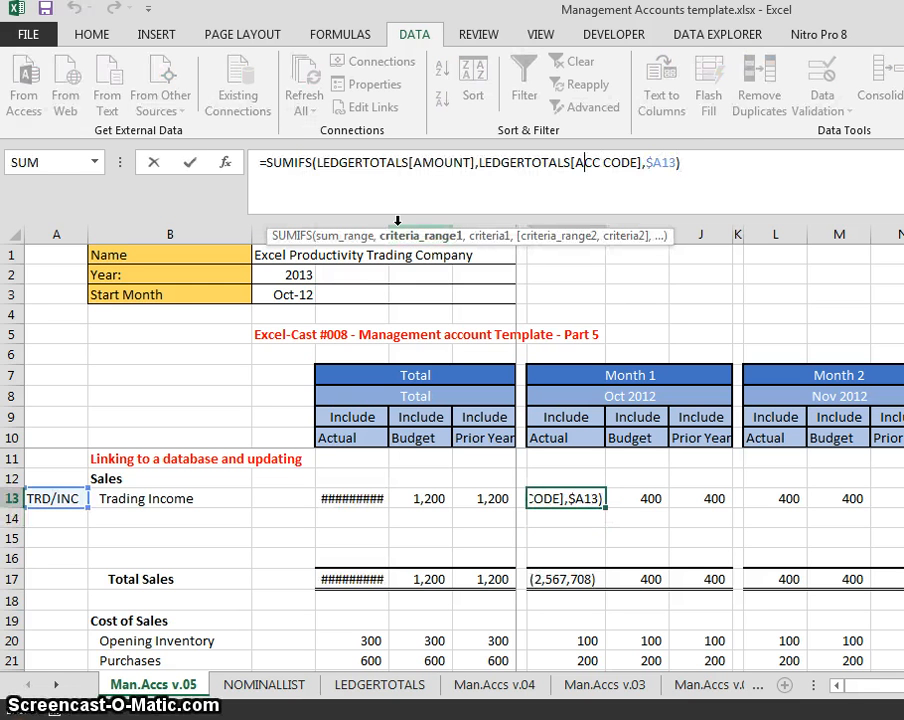
pyautogui.press('Left')
pyautogui.press('Left')
pyautogui.press('Left')
pyautogui.press('Left')
pyautogui.press('Left')
pyautogui.press('Left')
pyautogui.press('Left')
pyautogui.press('Left')
pyautogui.press('Left')
pyautogui.press('Left')
pyautogui.press('Left')
pyautogui.press('Left')
pyautogui.press('Left')
pyautogui.press('Left')
pyautogui.press('Left')
pyautogui.press('Left')
pyautogui.press('Left')
pyautogui.press('Left')
pyautogui.press('Left')
pyautogui.press('Left')
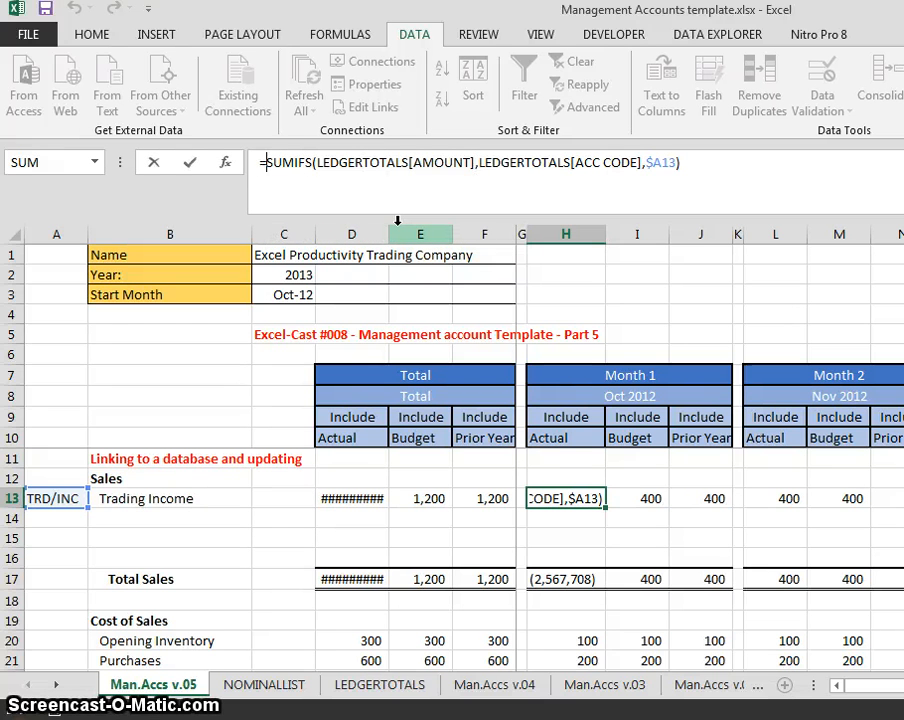
pyautogui.write('-')
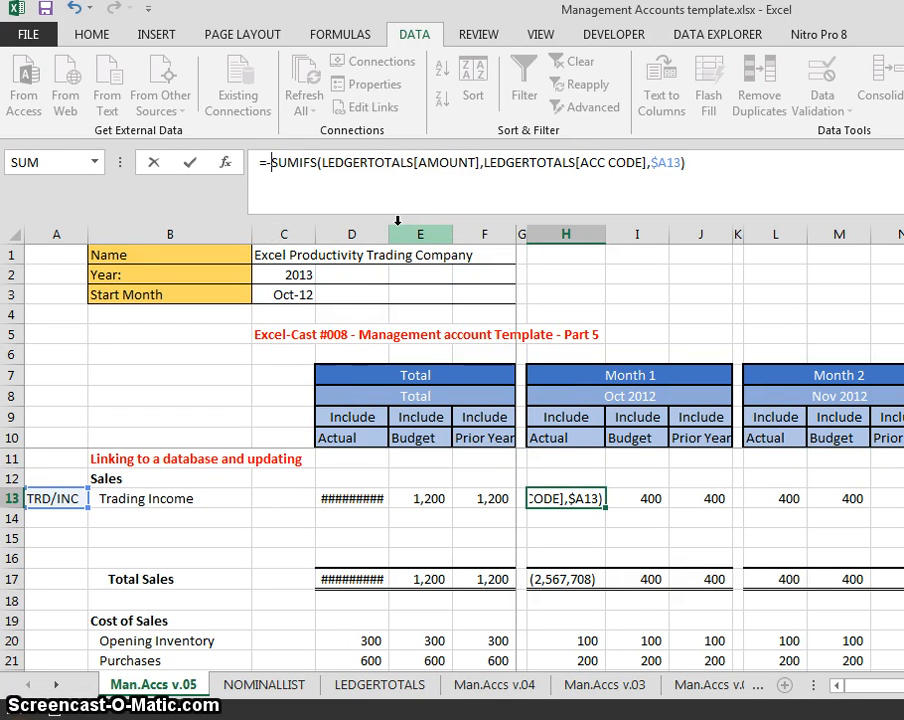
pyautogui.press('Return')
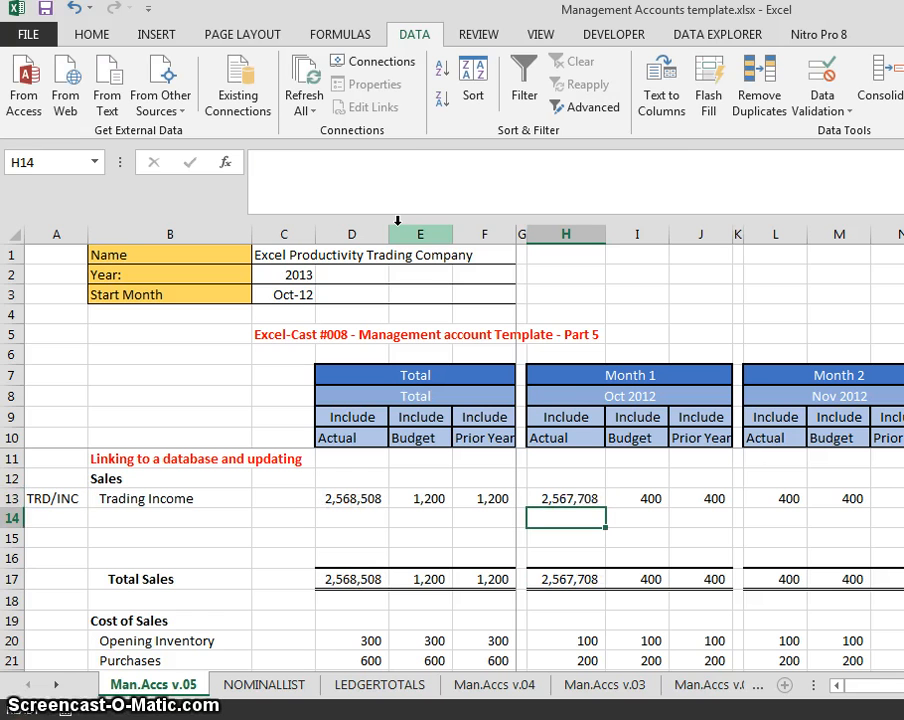
pyautogui.press('Up')
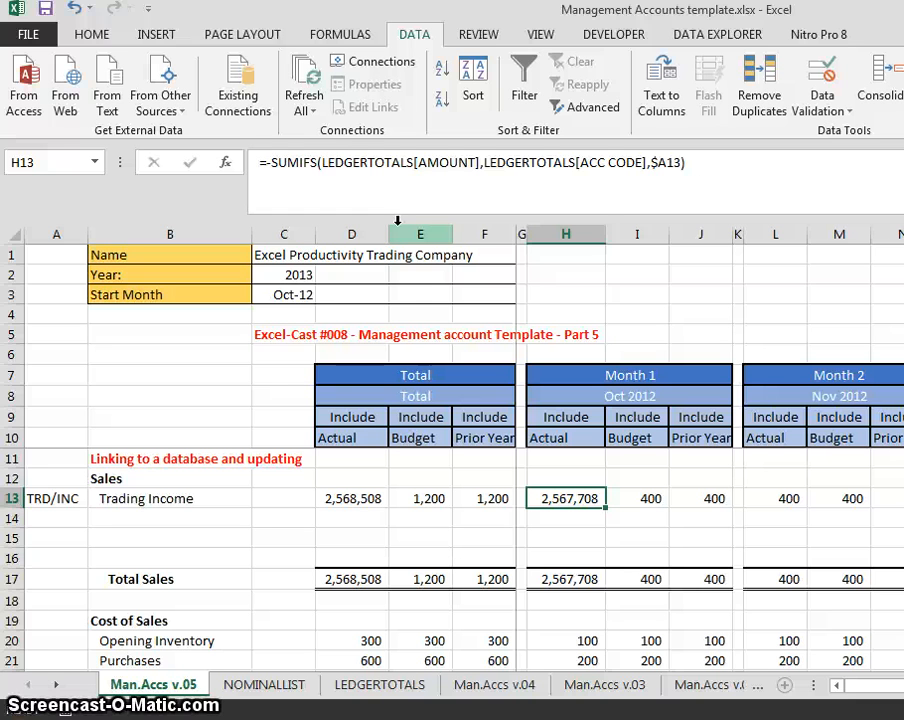
pyautogui.press('Up')
pyautogui.press('Up')
pyautogui.press('Up')
pyautogui.press('Up')
pyautogui.press('Up')
pyautogui.press('Up')
pyautogui.press('Up')
pyautogui.press('Up')
pyautogui.press('Up')
pyautogui.press('Up')
pyautogui.press('Up')
pyautogui.press('Up')
# - Confirm the Year cell C2 (2013) is named FY, then list names in Name Manager with Ctrl+F3
pyautogui.press('Left')
pyautogui.press('Left')
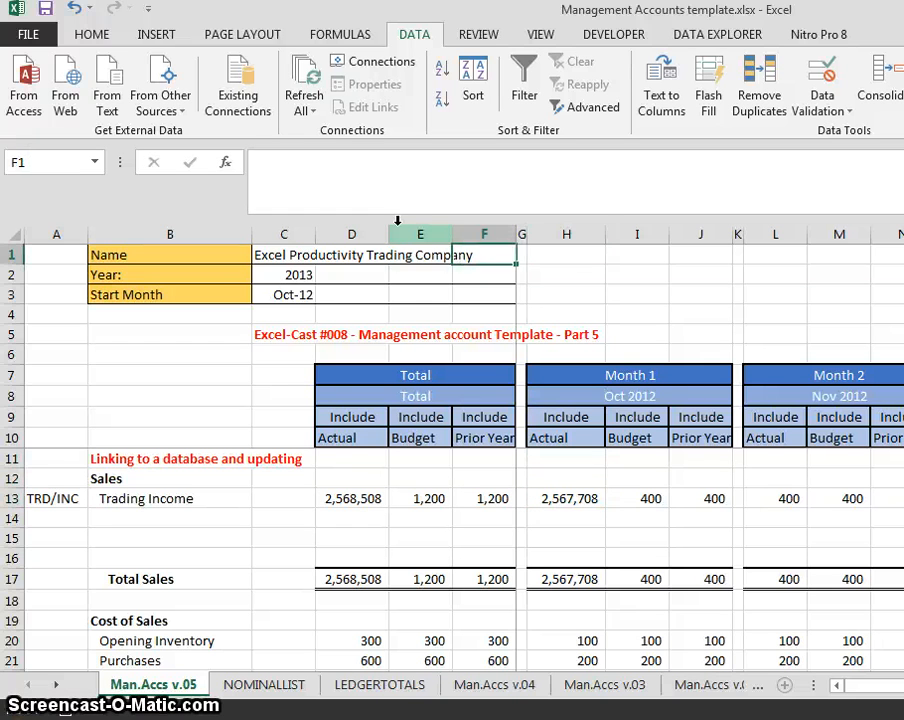
pyautogui.press('Left')
pyautogui.press('Down')
pyautogui.press('Down')
pyautogui.press('Left')
pyautogui.press('Left')
pyautogui.press('Up')
pyautogui.press('Down')
pyautogui.press('Up')
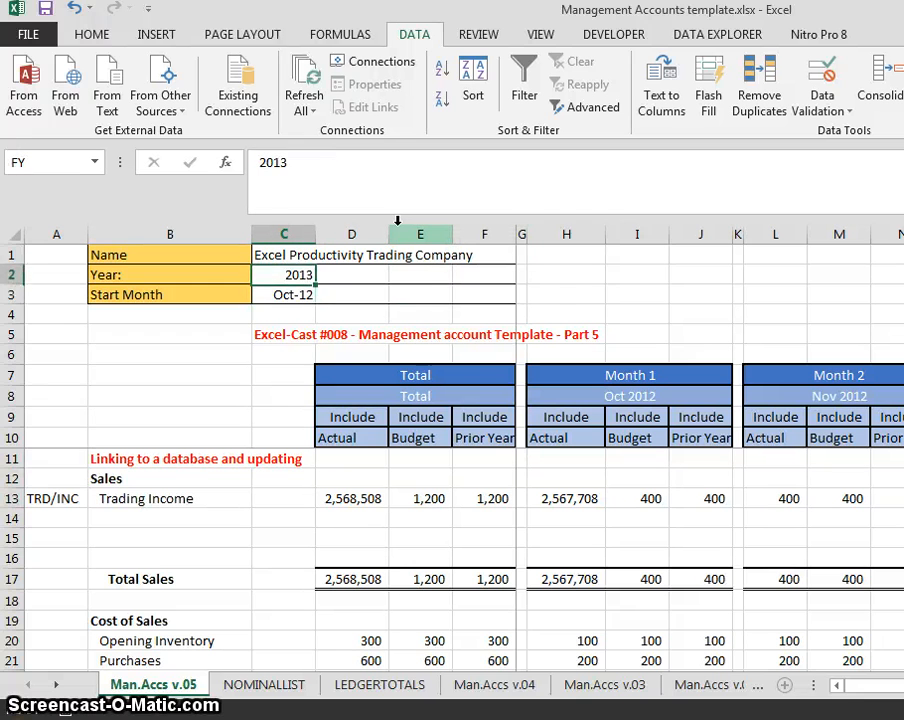
pyautogui.press('Down')
pyautogui.press('Up')
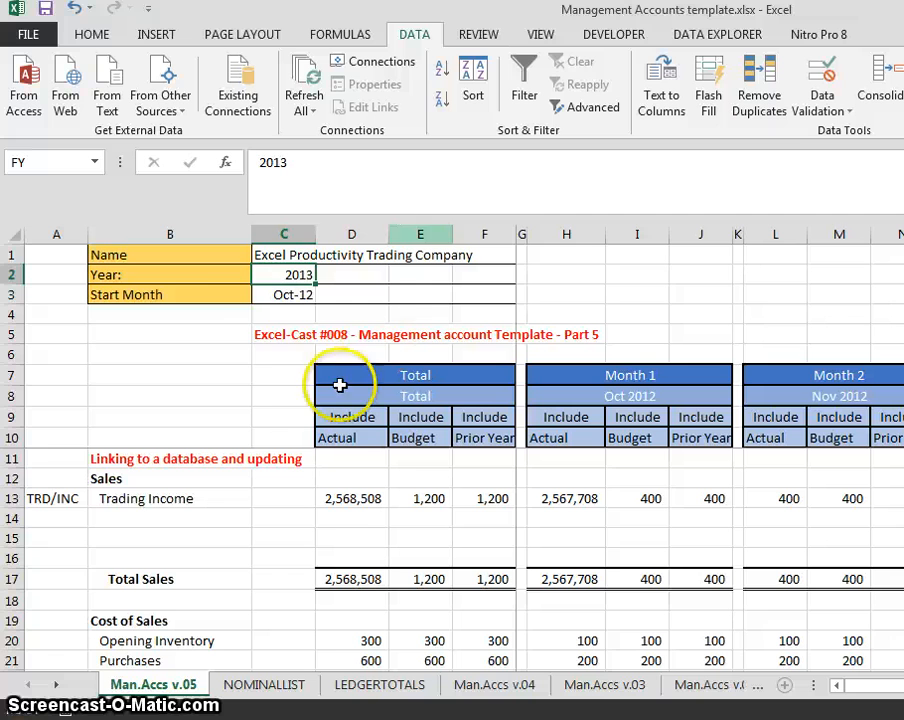
pyautogui.click(69, 162)
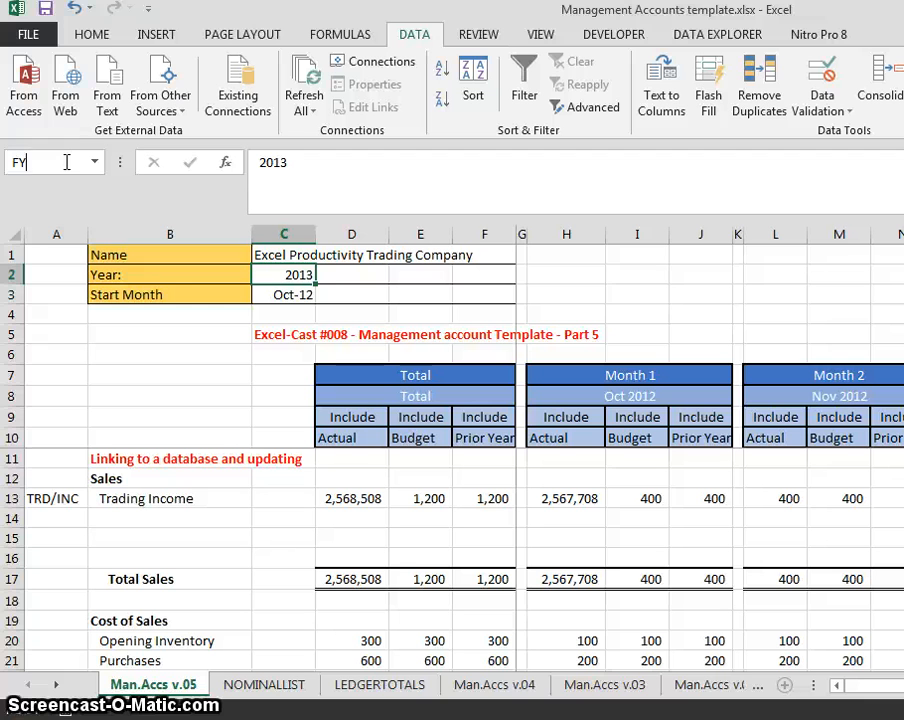
pyautogui.click(50, 165)
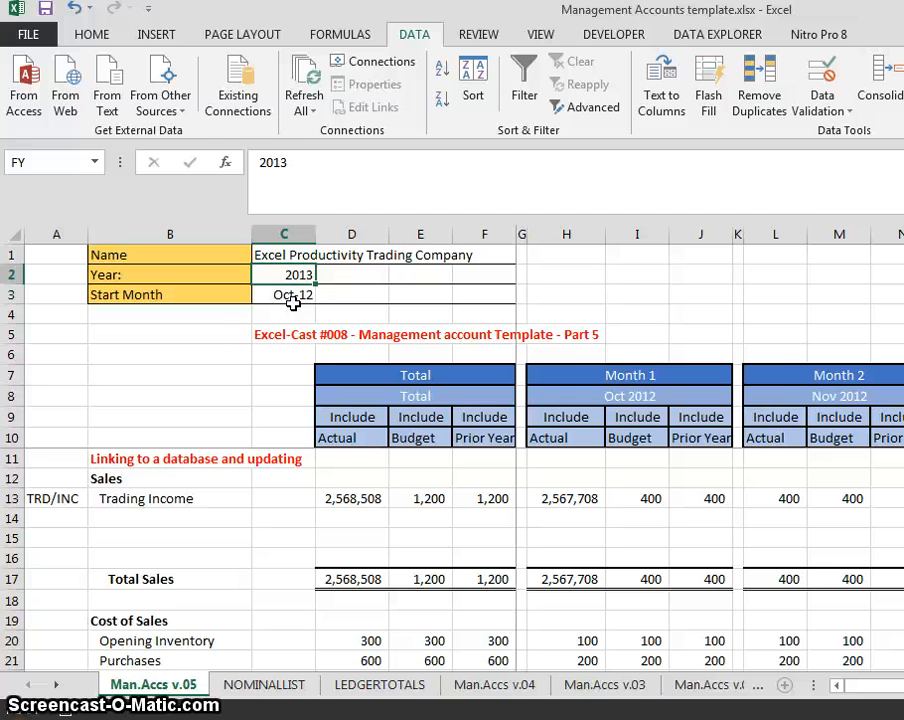
pyautogui.hotkey('ctrl', 'F3')
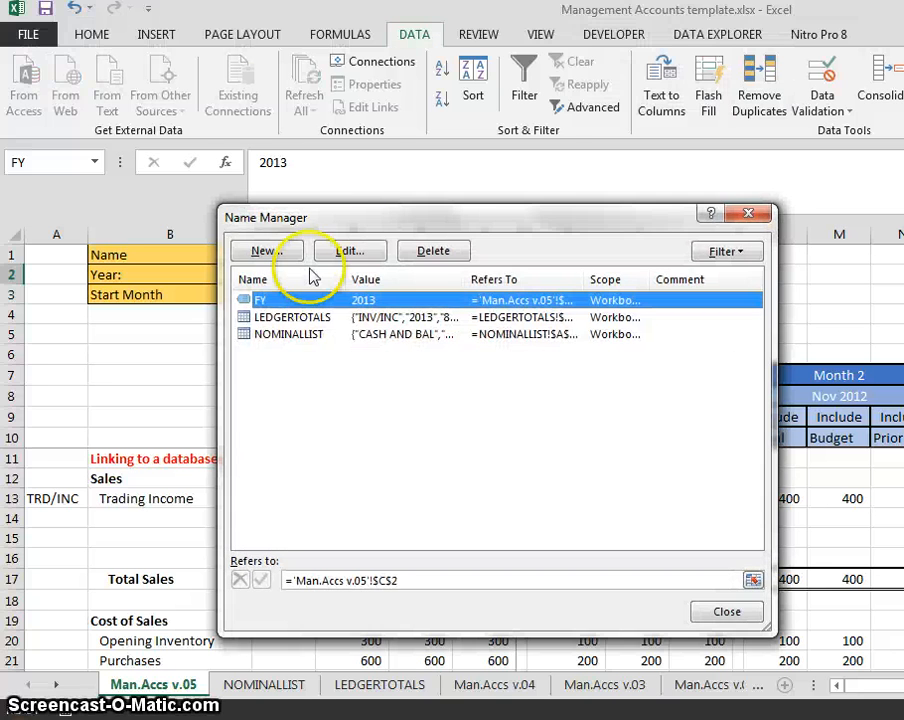
# - Move the Name Manager window up to review the names, then close it
pyautogui.moveTo(330, 217); pyautogui.dragTo(330, 183)
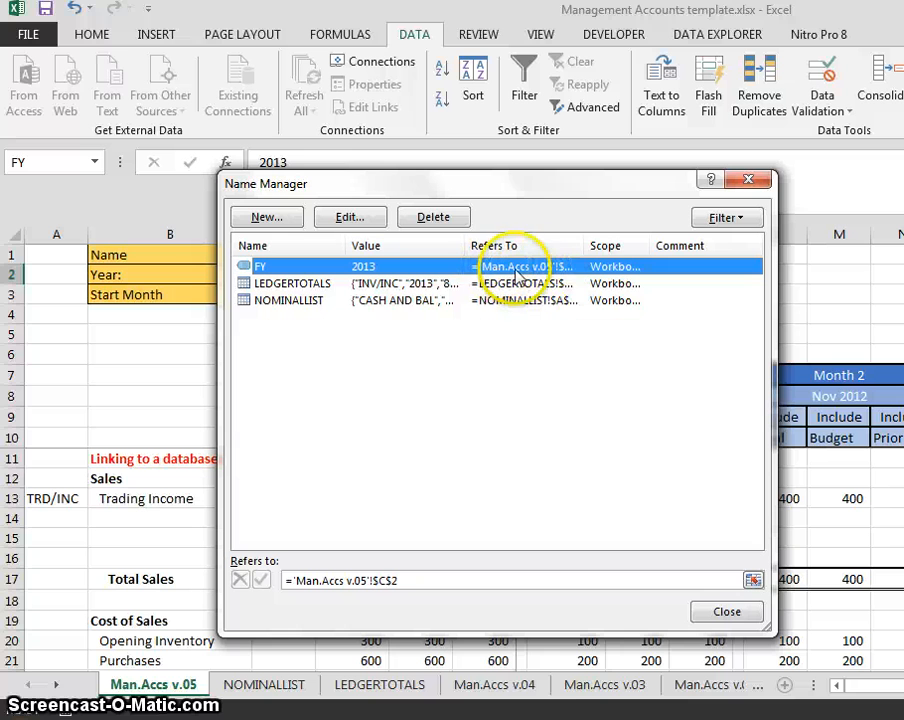
pyautogui.click(737, 183)
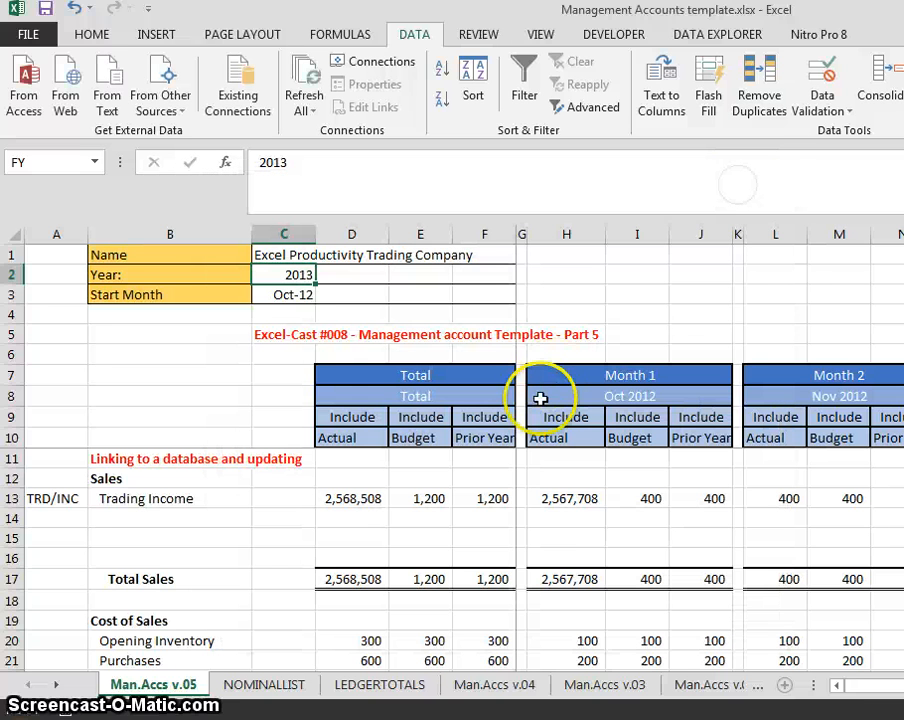
# - Add the criterion LEDGERTOTALS[YEAR] equals FY to H13's SUMIFS, giving 1,137,118
pyautogui.click(552, 499)
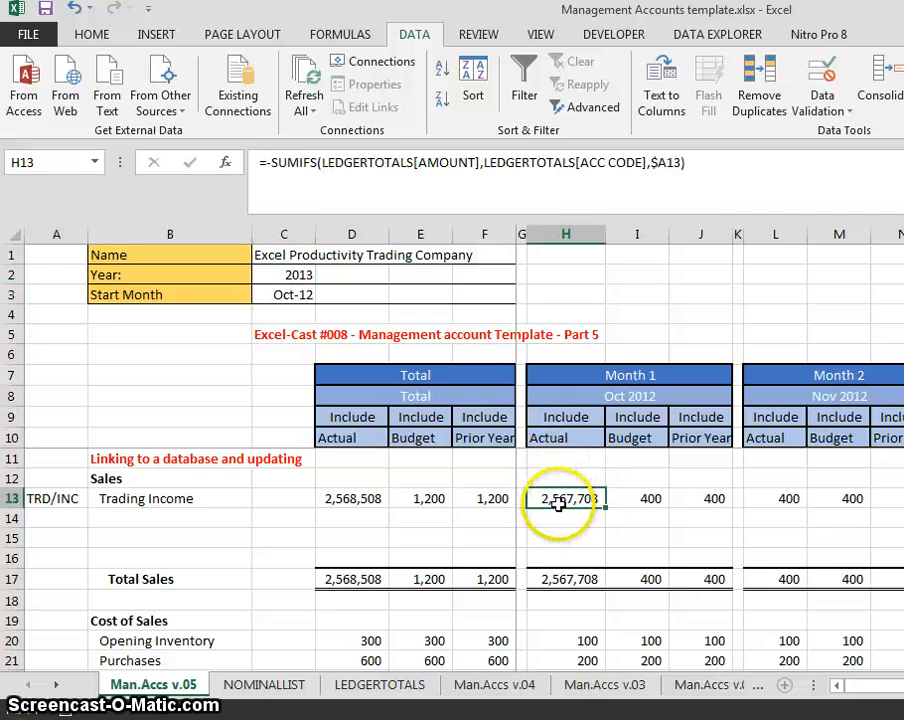
pyautogui.click(708, 163)
pyautogui.press('BackSpace')
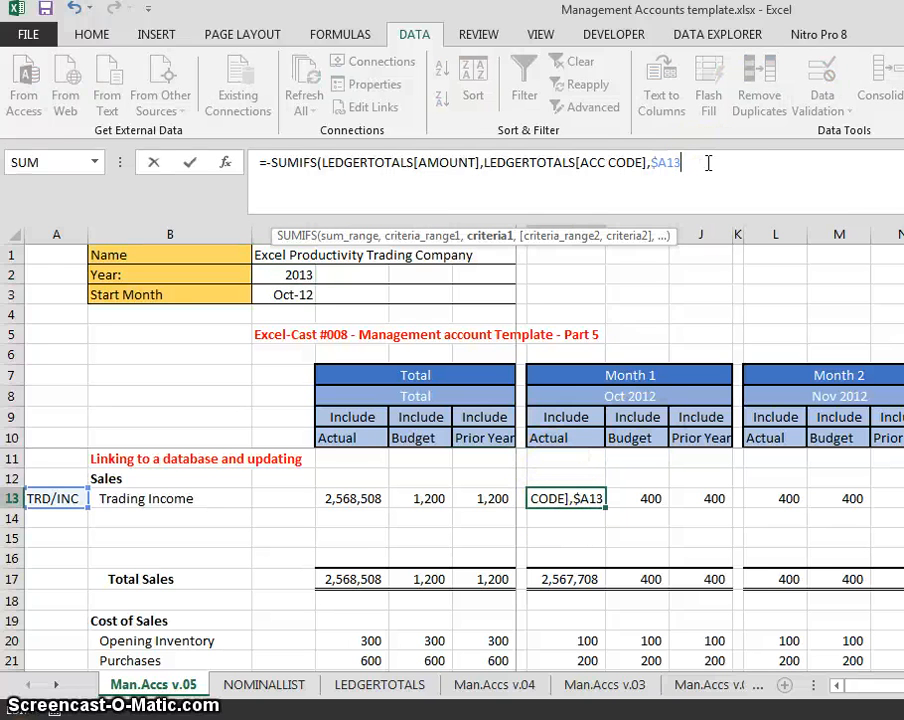
pyautogui.write(',')
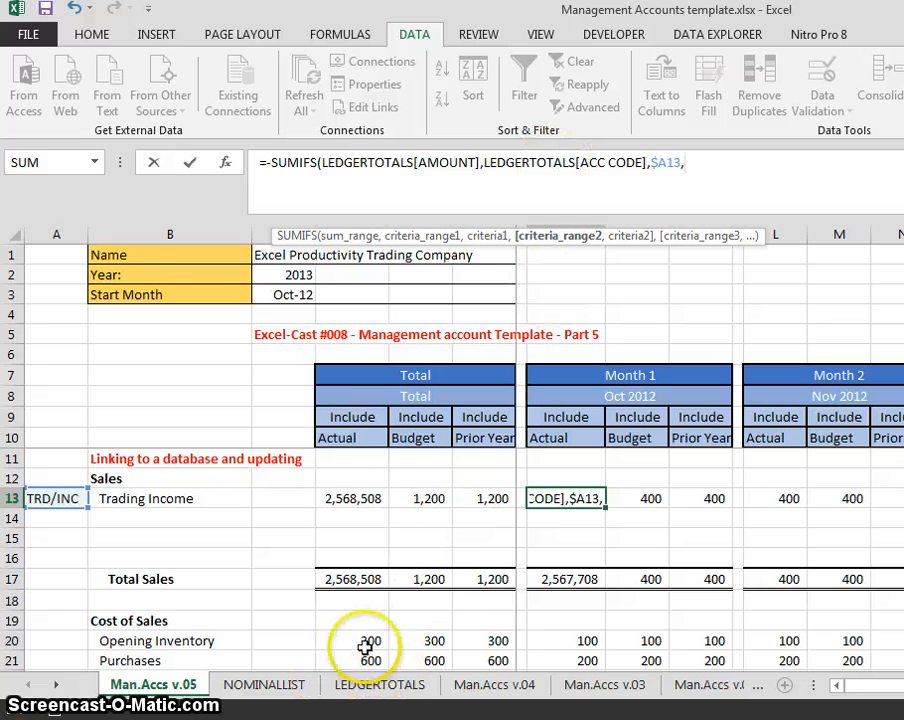
pyautogui.write('LED')
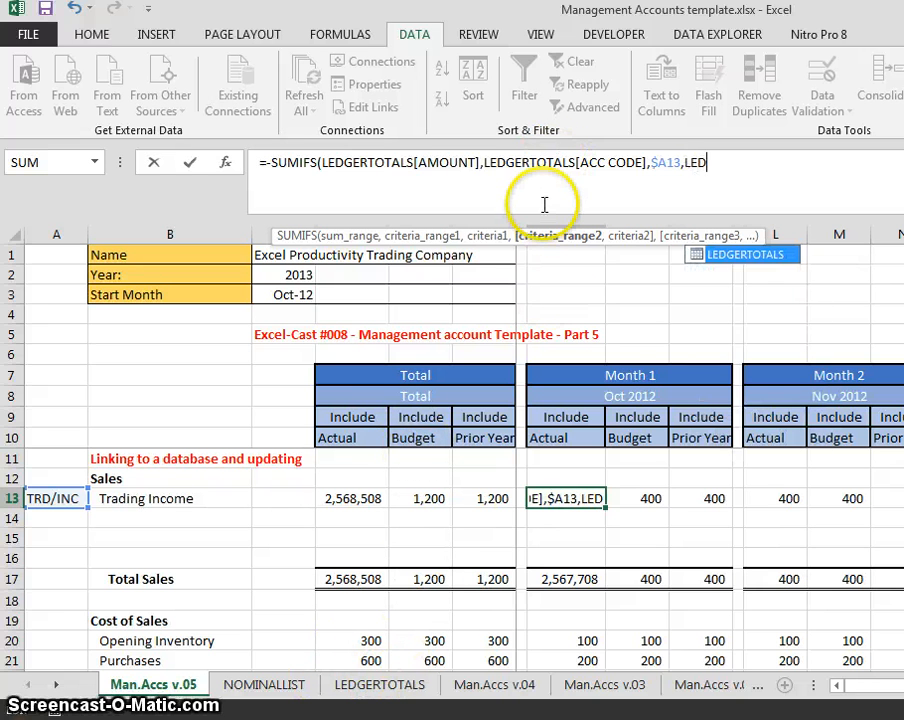
pyautogui.doubleClick(713, 256)
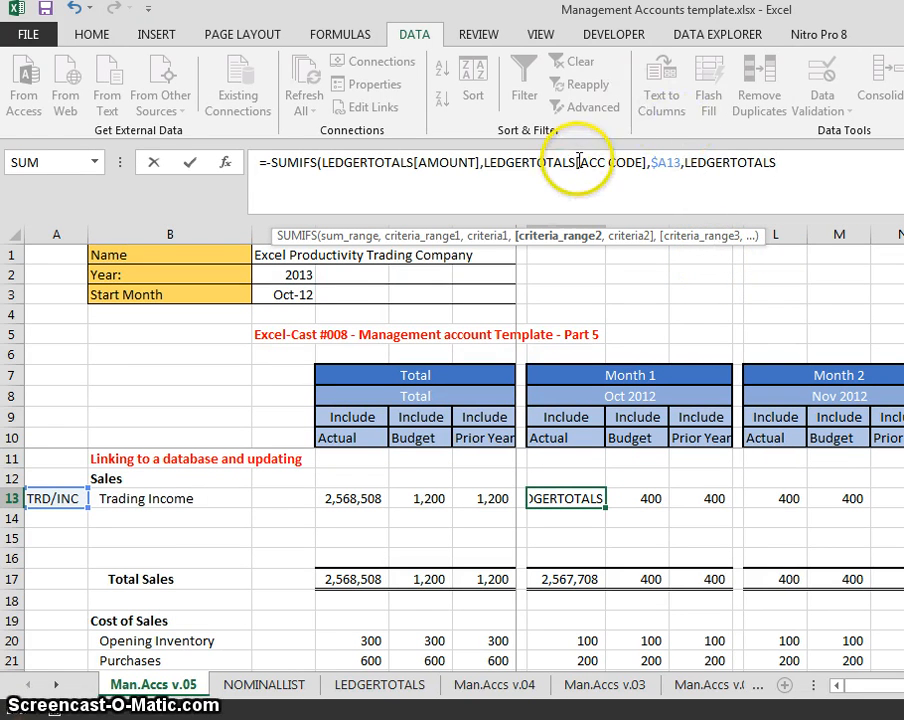
pyautogui.write('[')
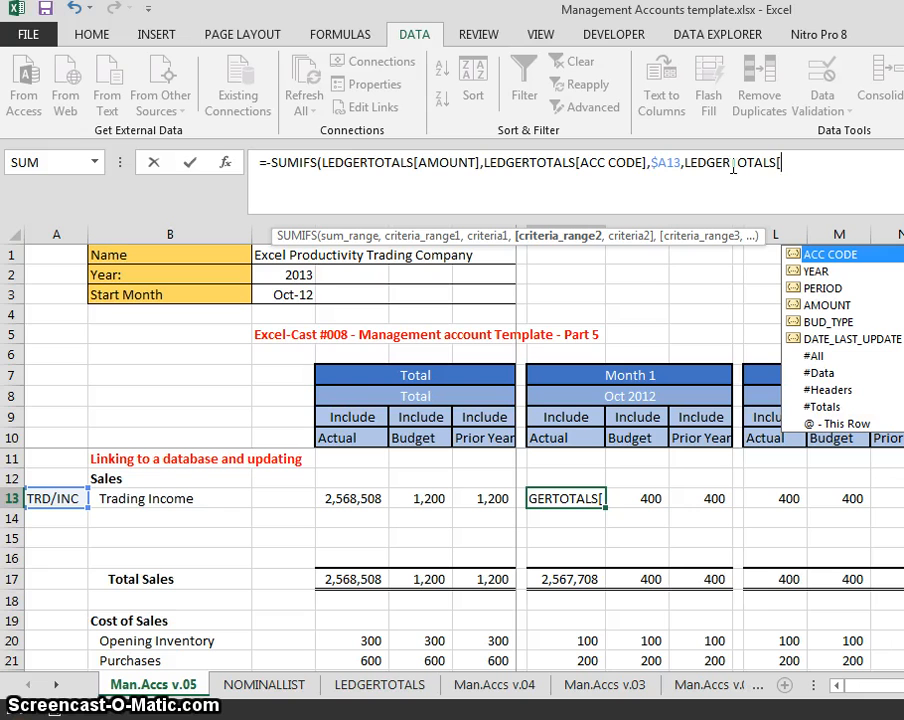
pyautogui.write('YE')
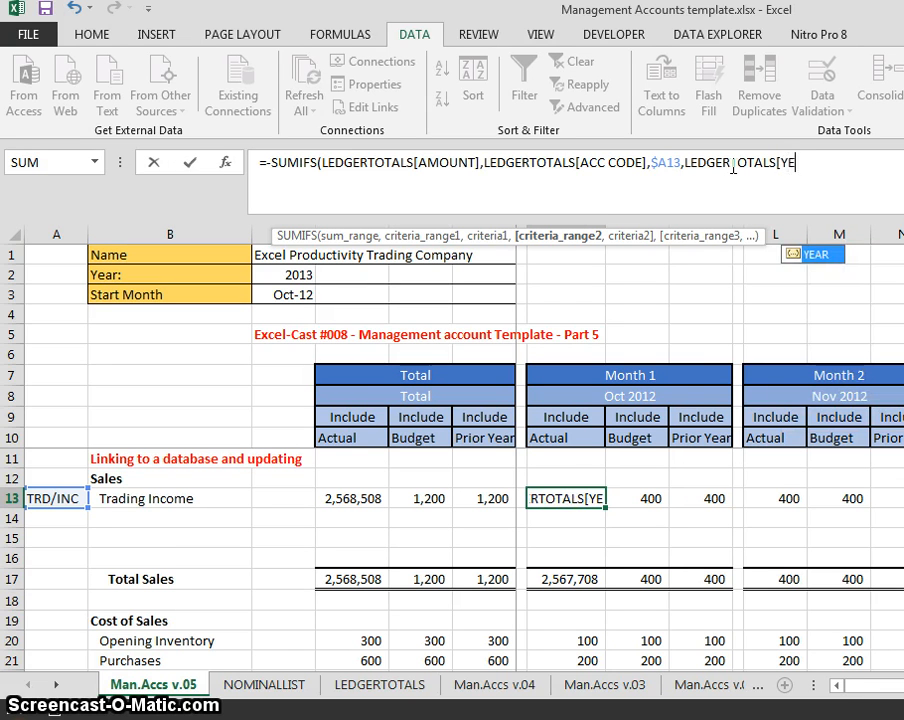
pyautogui.press('Tab')
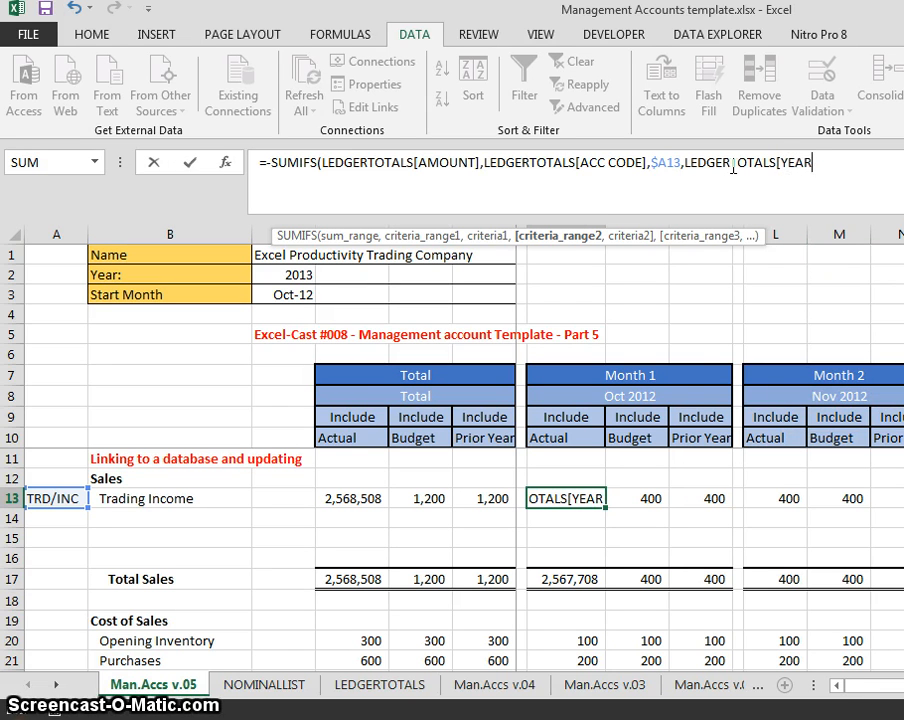
pyautogui.write('],')
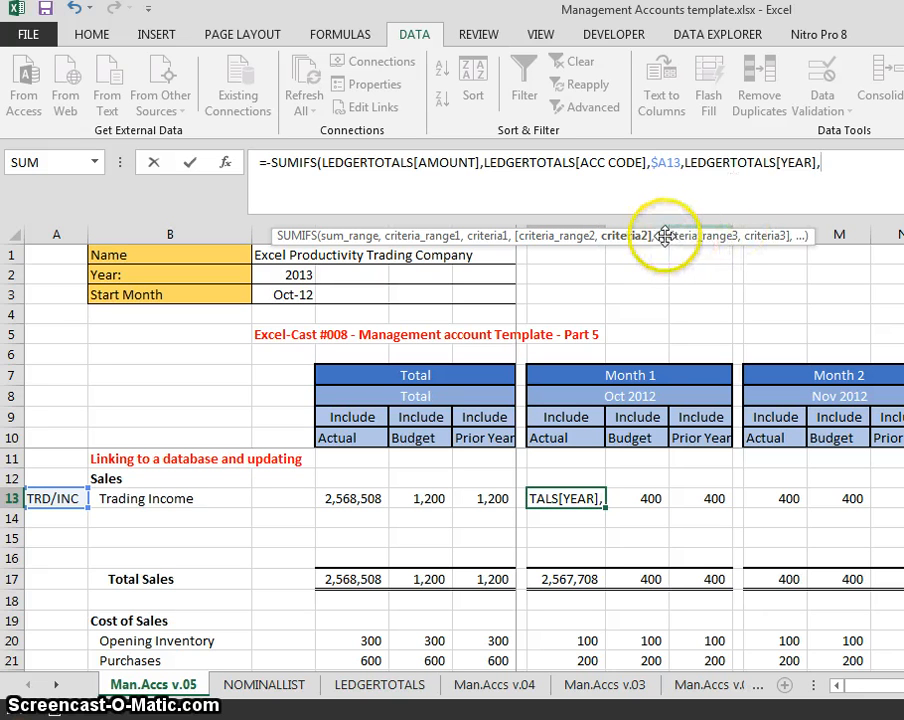
pyautogui.click(295, 274)
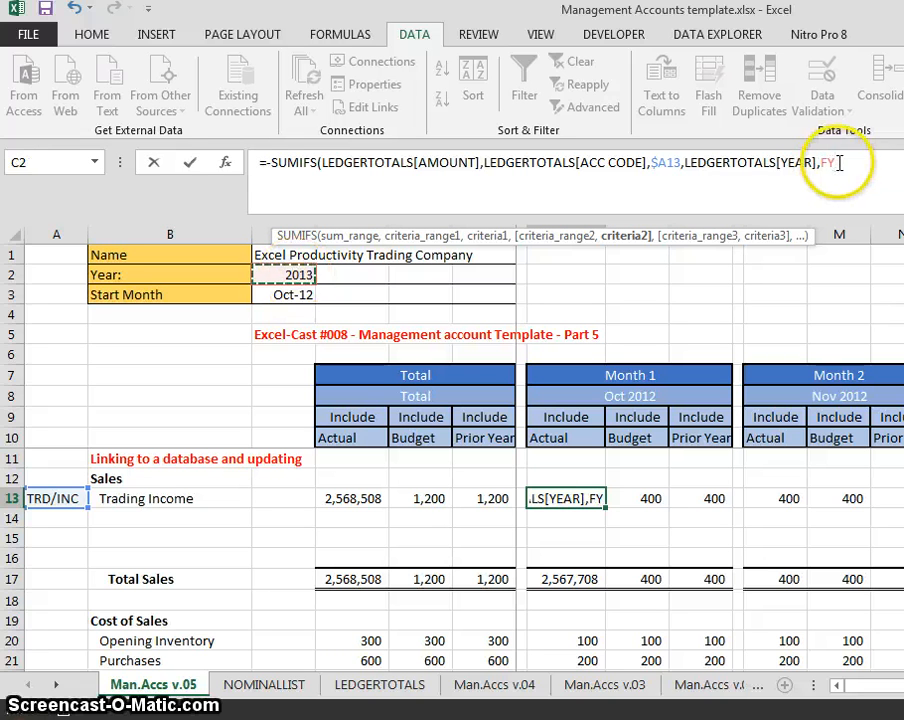
pyautogui.write(')')
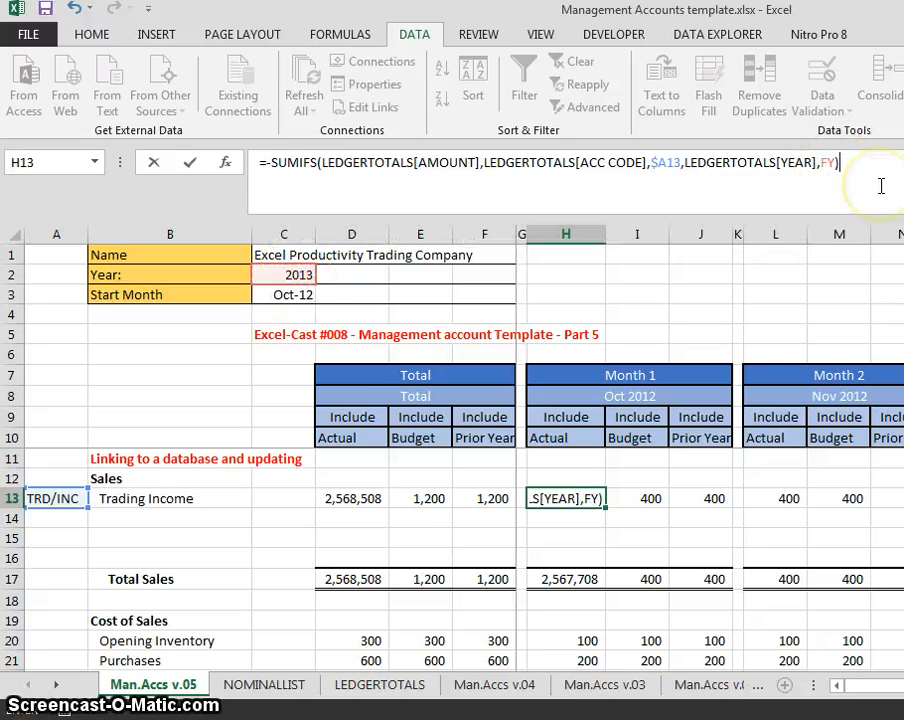
pyautogui.press('Return')
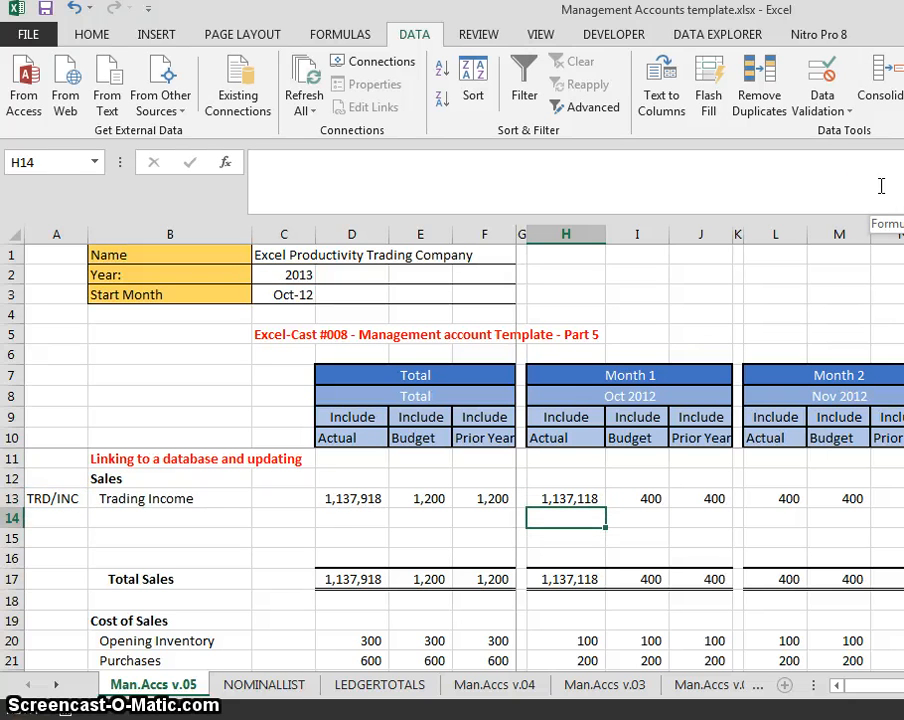
pyautogui.press('Up')
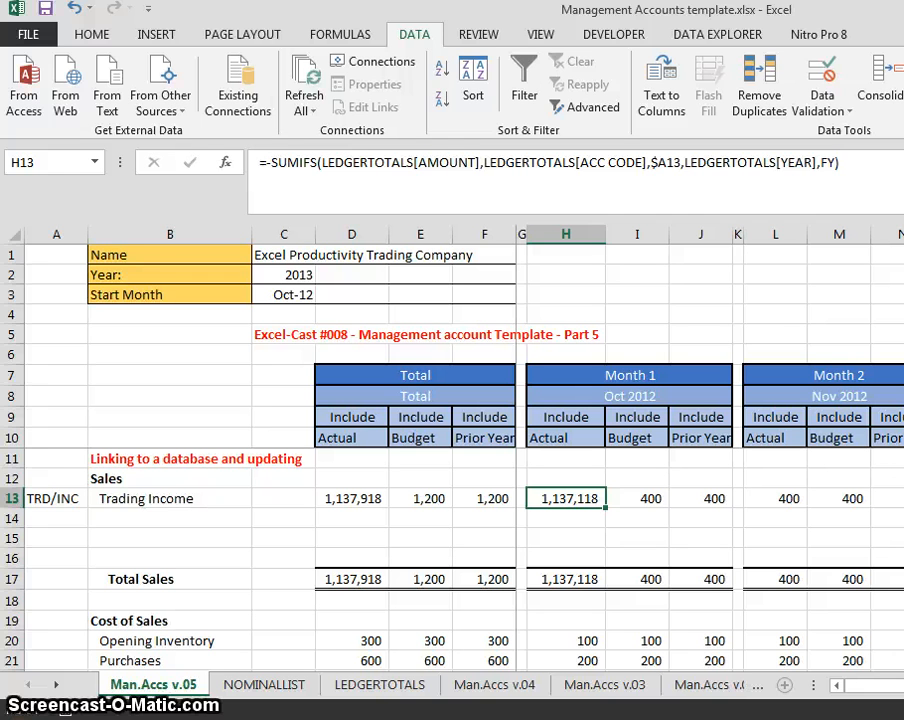
# - Restore down the Excel window and review H13's formula, H7's period 1 and H8's date
pyautogui.press('super+Down')
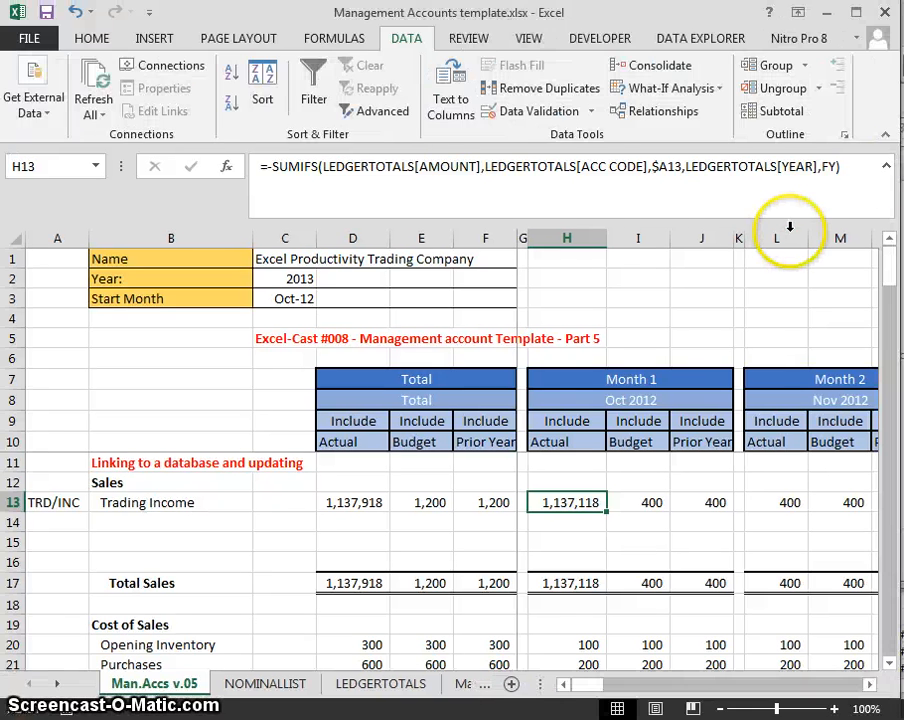
pyautogui.click(857, 167)
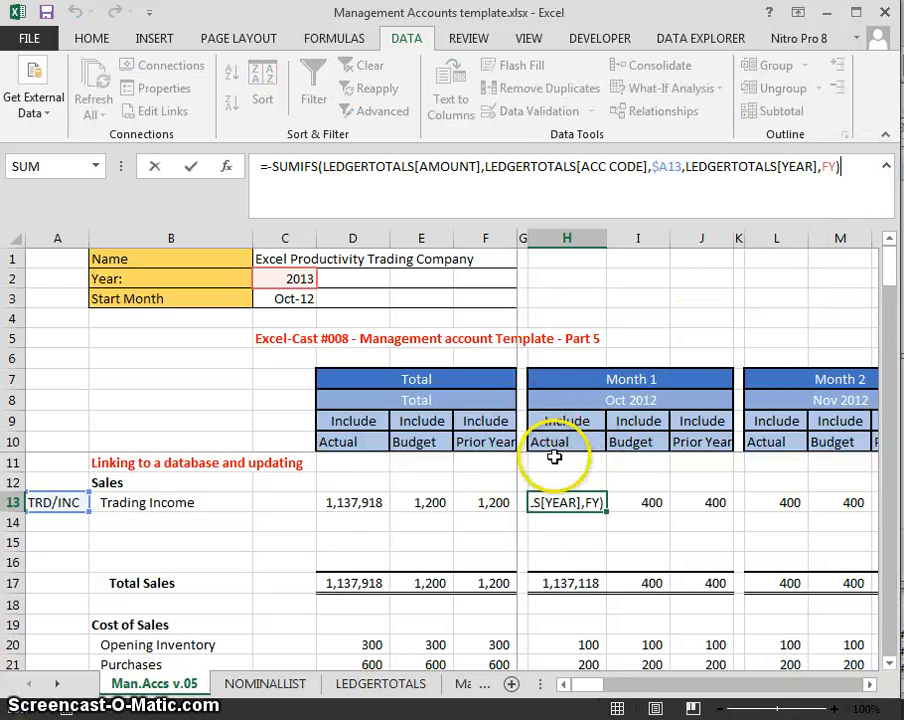
pyautogui.press('Escape')
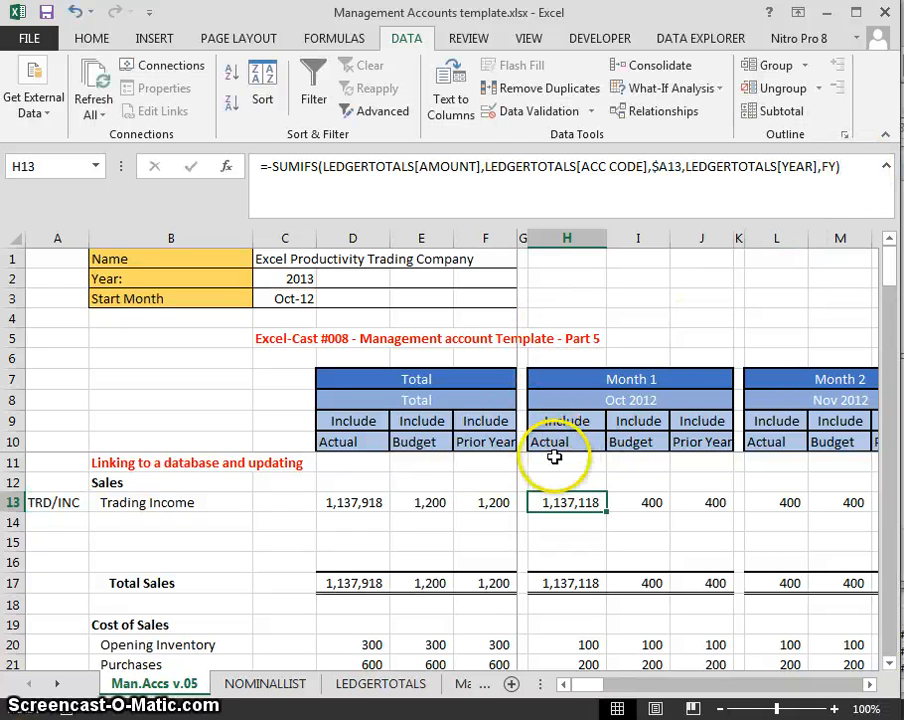
pyautogui.click(541, 380)
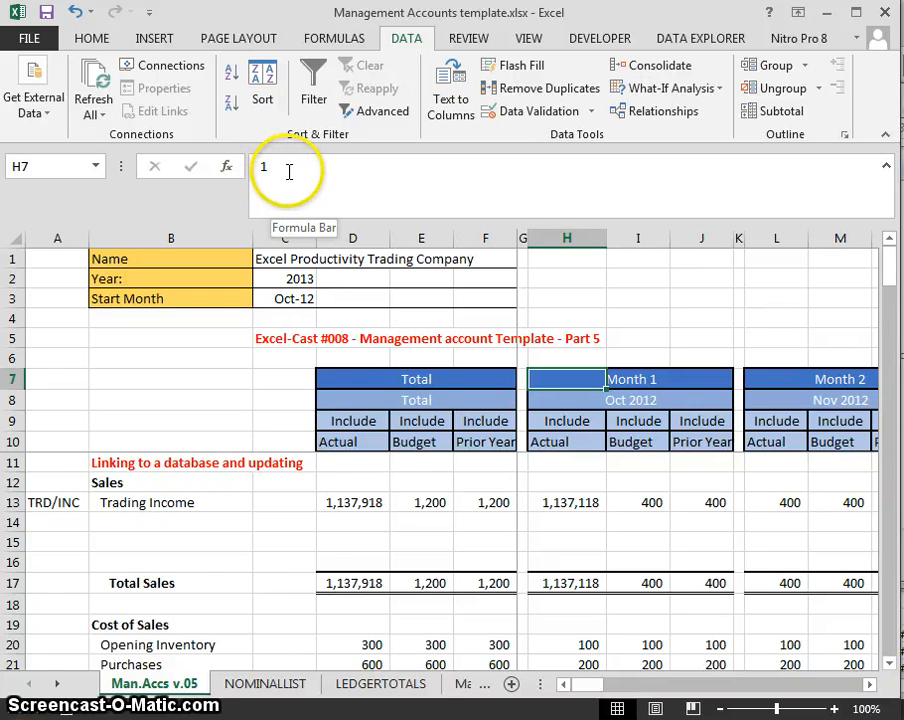
pyautogui.click(586, 400)
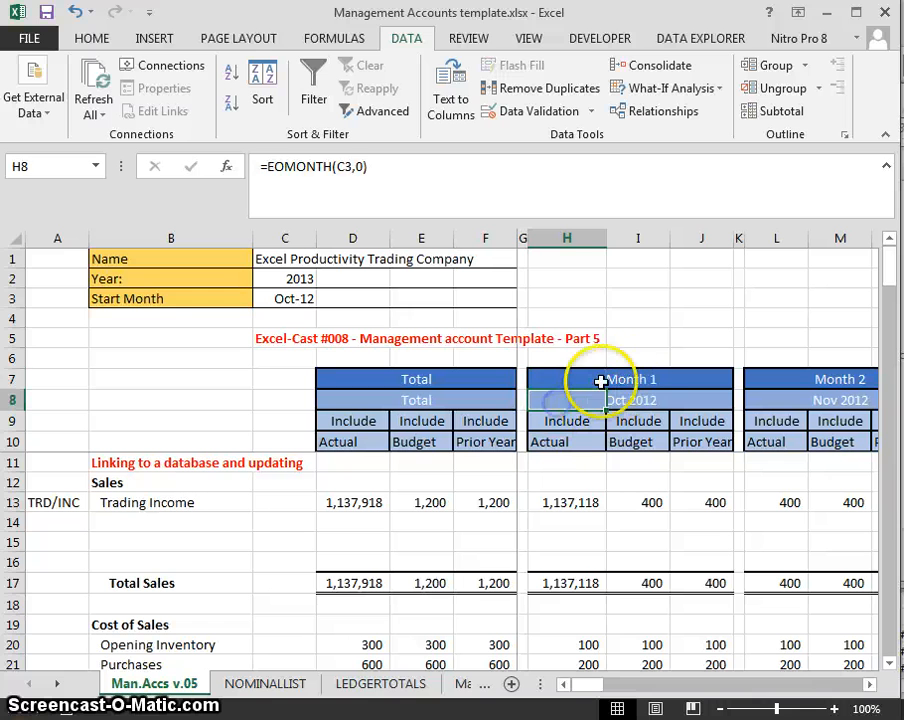
pyautogui.click(590, 378)
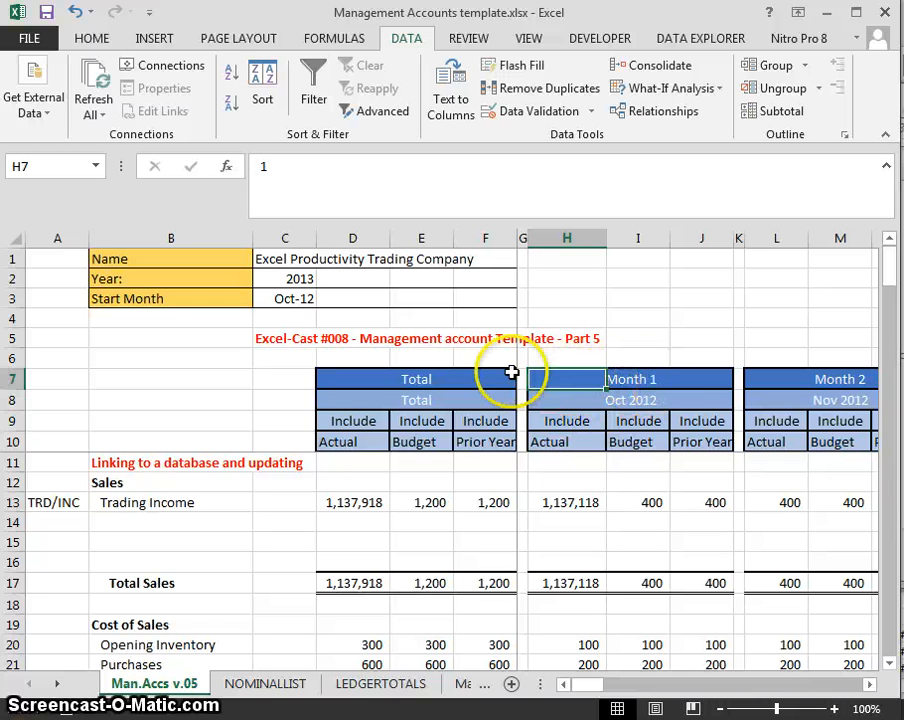
pyautogui.click(557, 500)
# - Add the criterion LEDGERTOTALS[PERIOD] equals H$7 to H13's SUMIFS, giving 109,045
pyautogui.click(855, 170)
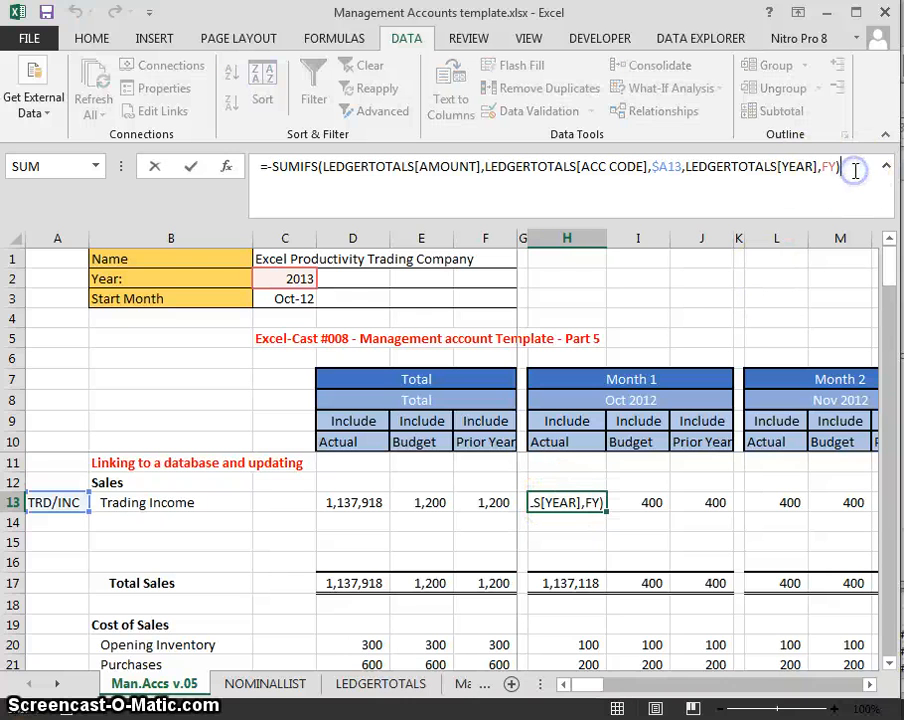
pyautogui.press('BackSpace')
pyautogui.write(',')
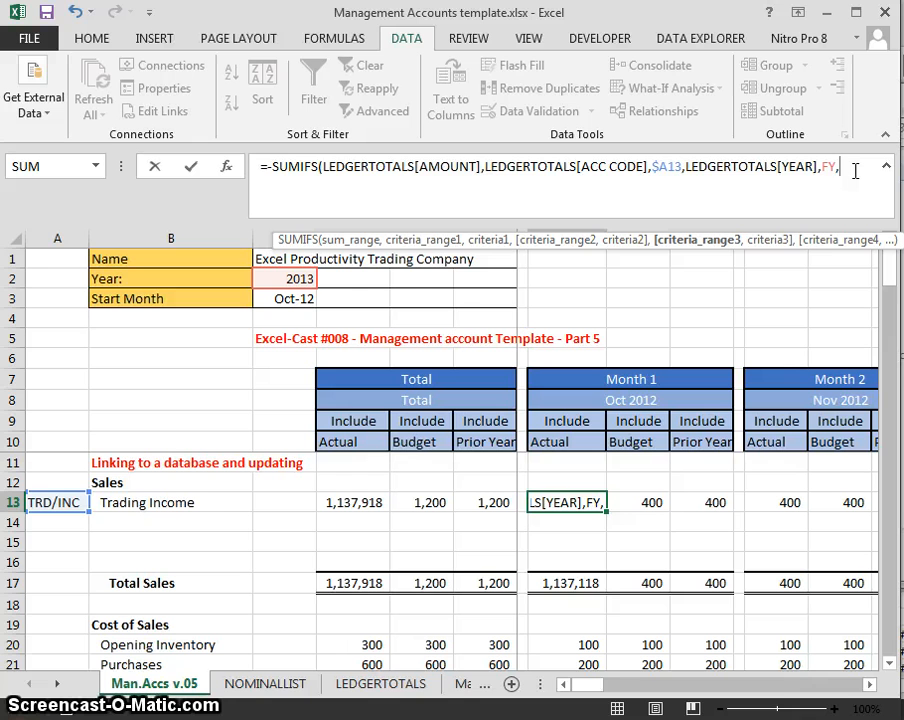
pyautogui.write('LEDGER')
pyautogui.press('Tab')
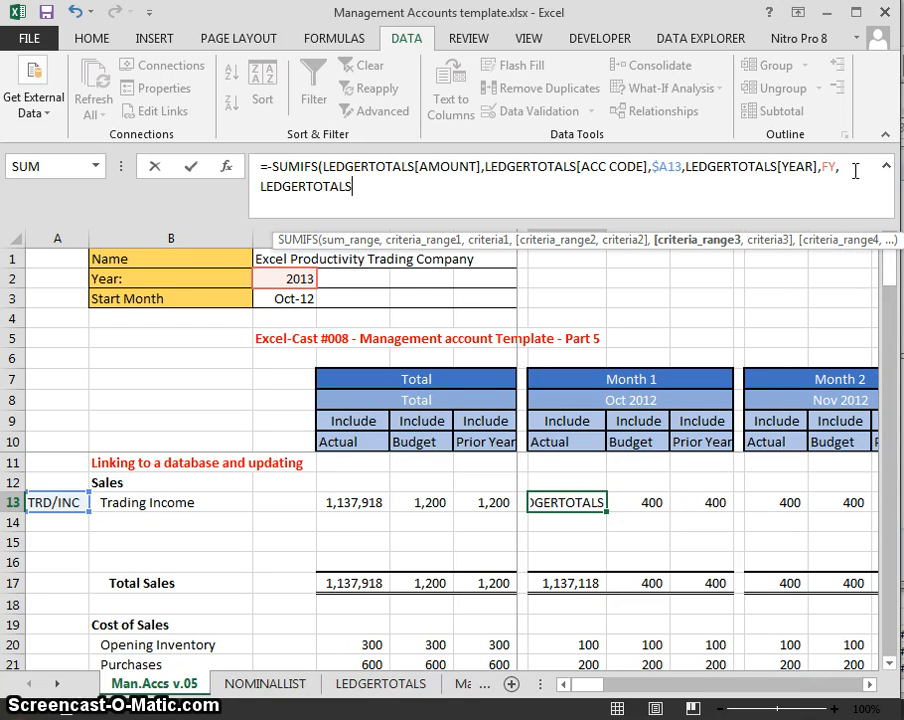
pyautogui.write('[')
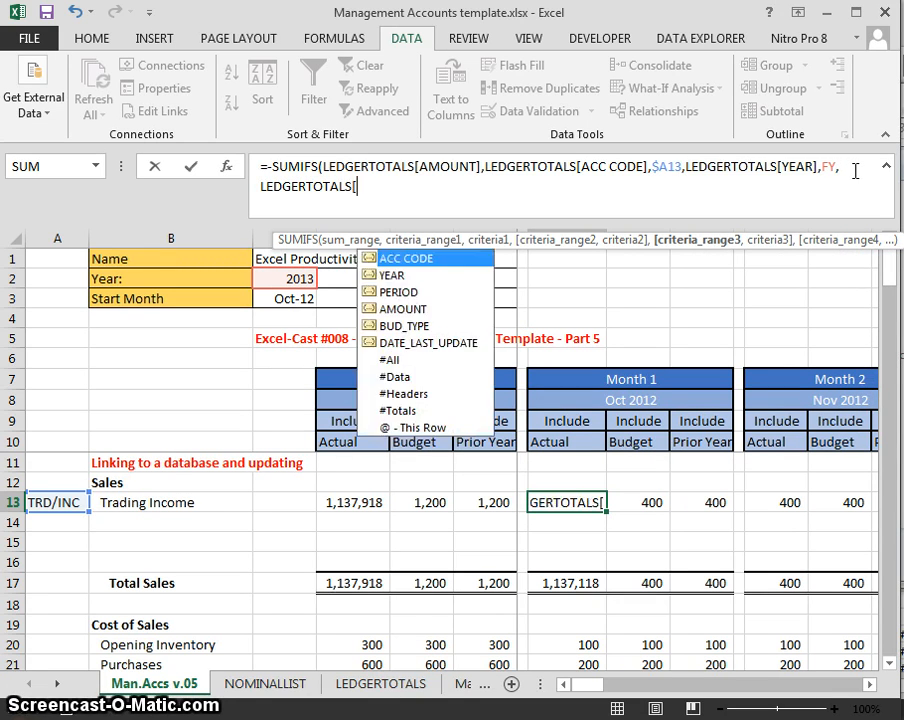
pyautogui.write('P')
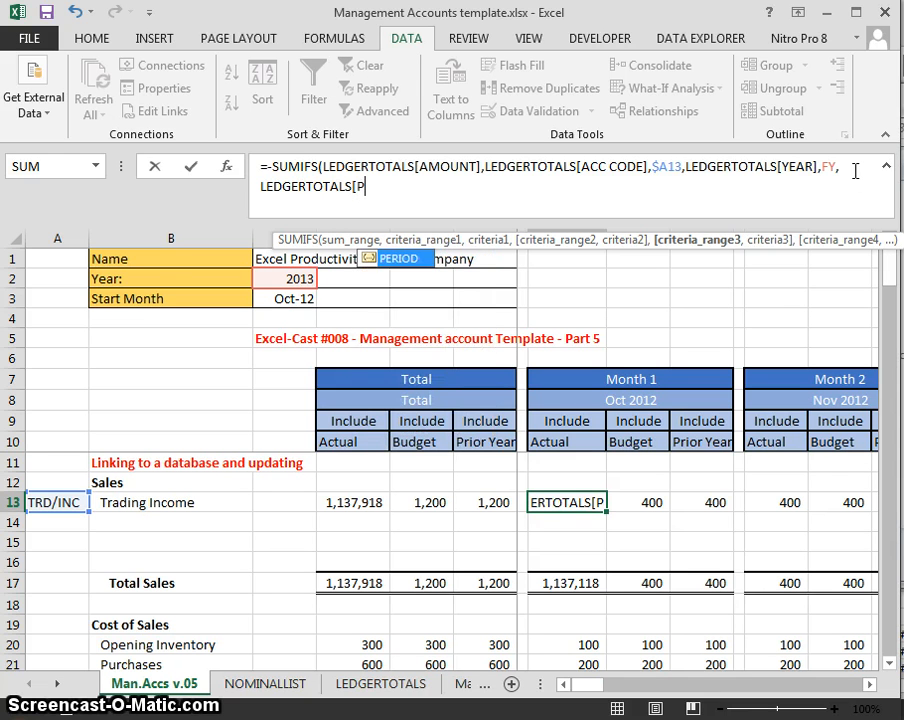
pyautogui.press('Tab')
pyautogui.write(']')
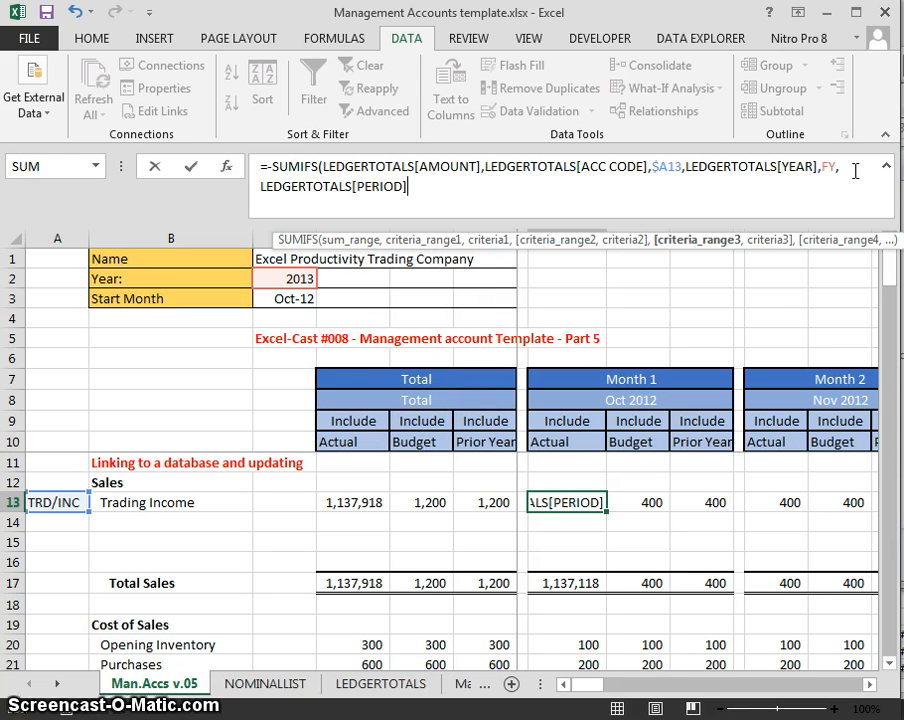
pyautogui.write(',')
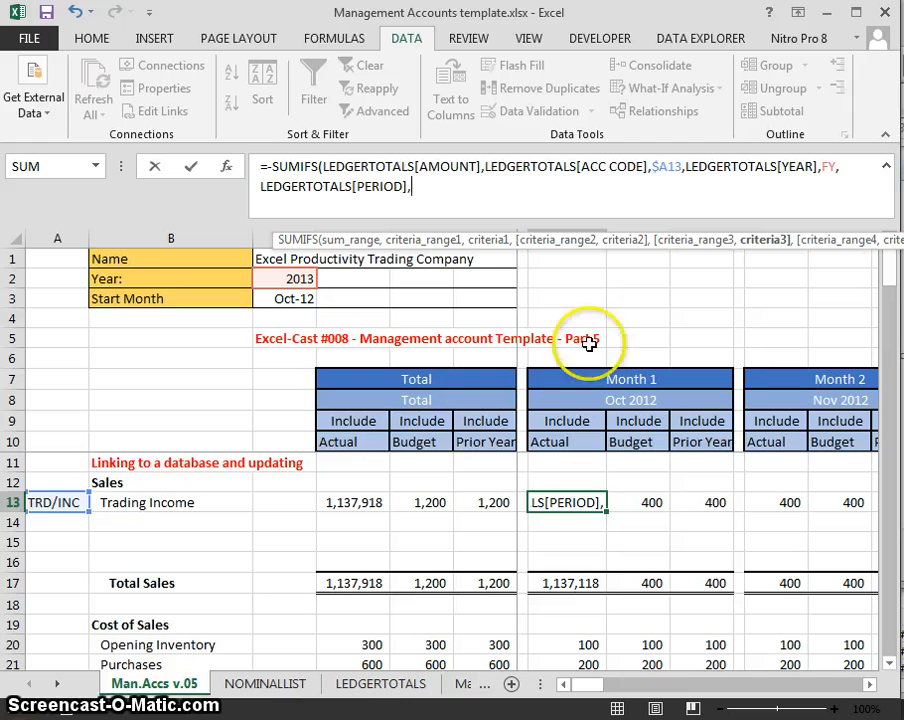
pyautogui.click(566, 381)
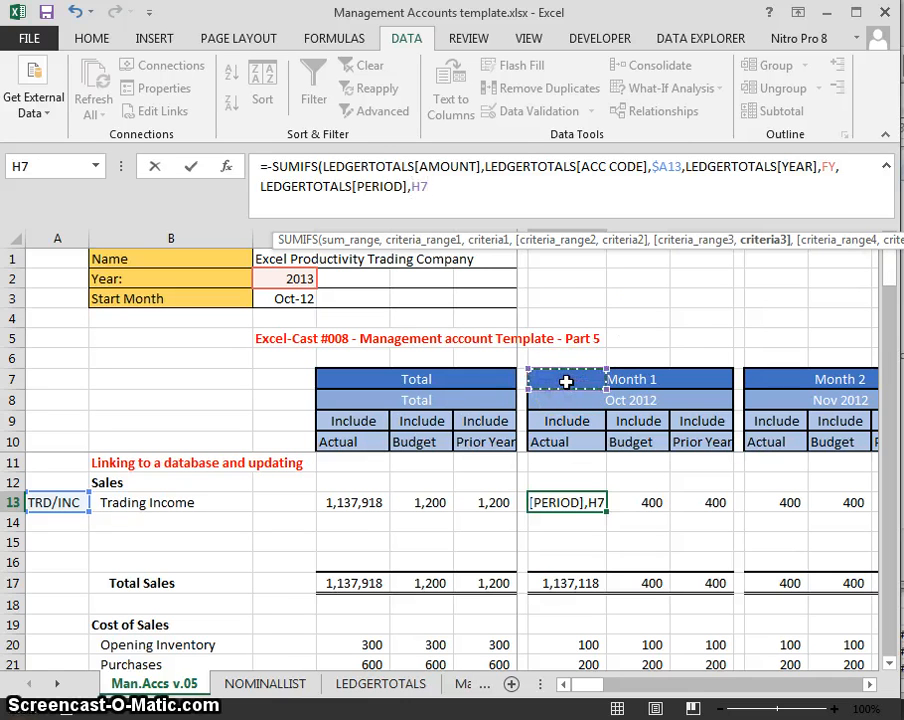
pyautogui.click(422, 186)
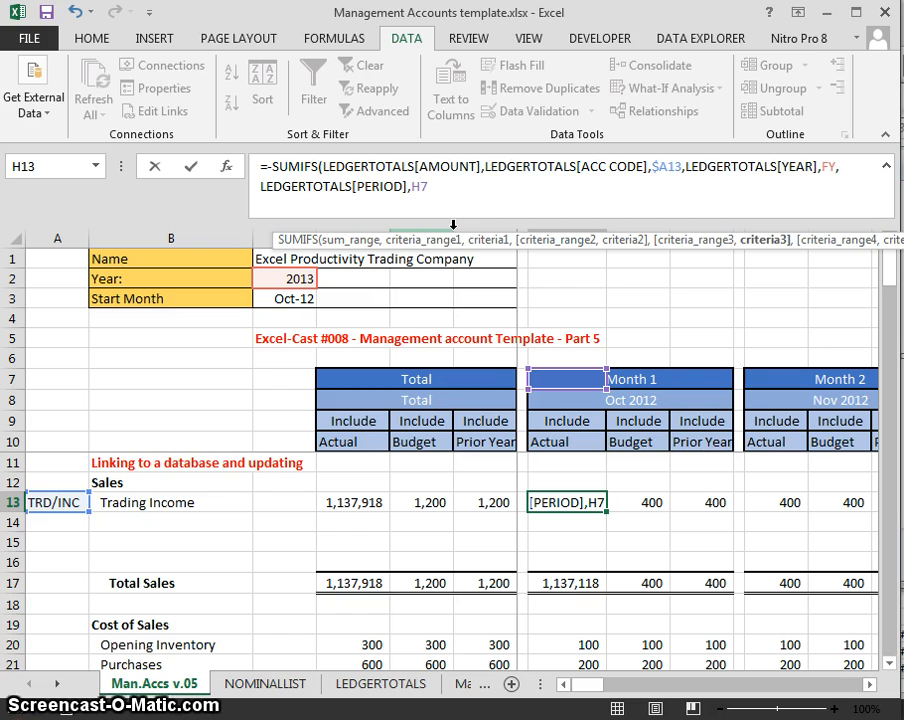
pyautogui.press('F4')
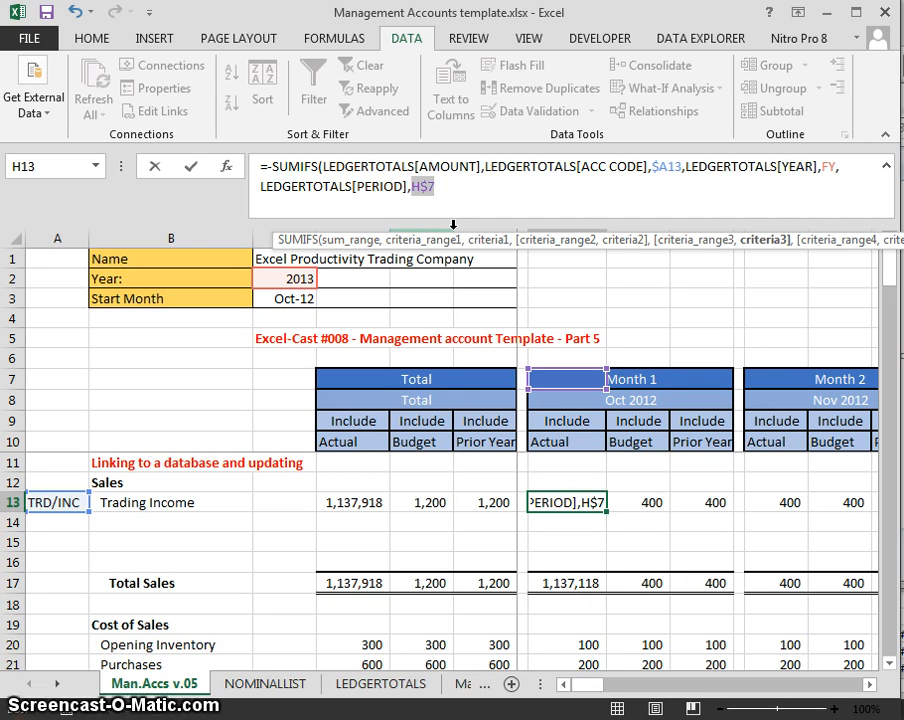
pyautogui.click(460, 198)
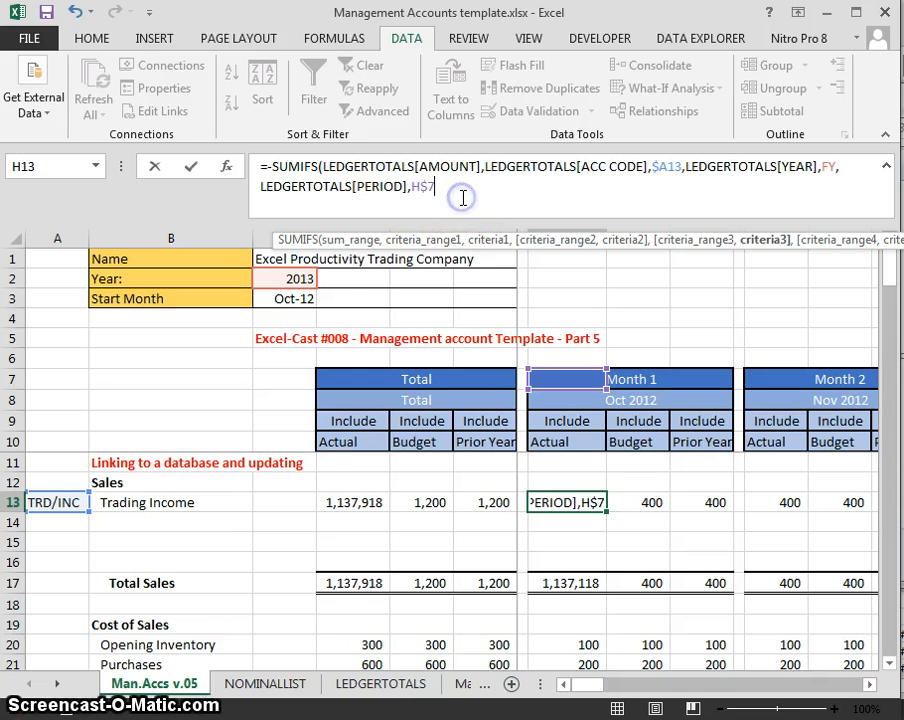
pyautogui.write(')')
pyautogui.press('Return')
pyautogui.press('Up')
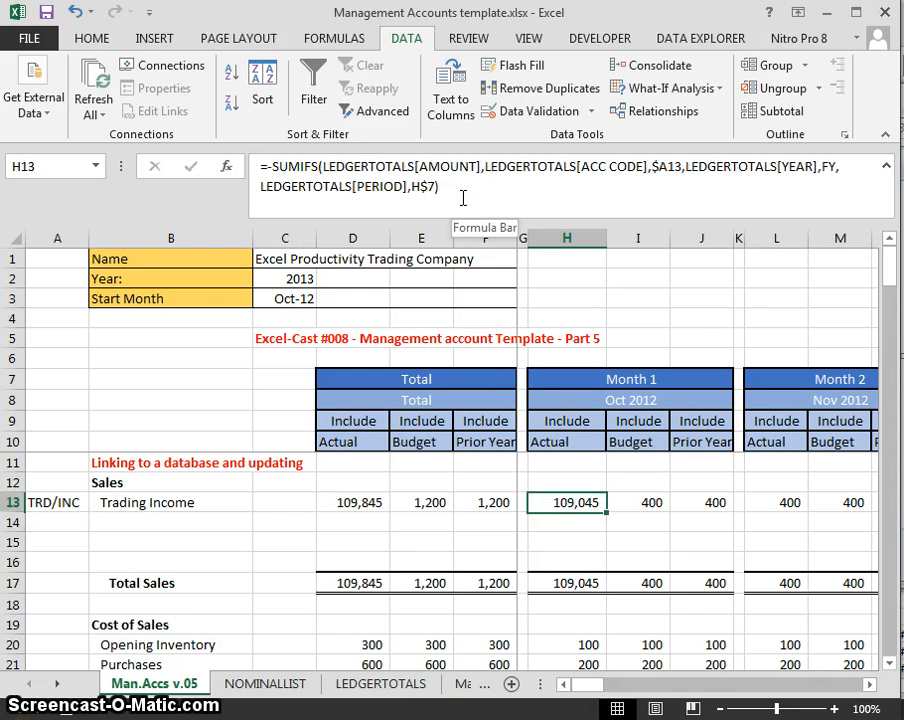
# - Check the header row at the top of the LEDGERTOTALS table
pyautogui.hotkey('ctrl', 'pagedown')
pyautogui.hotkey('ctrl', 'pagedown')
pyautogui.press('Up')
pyautogui.press('Up')
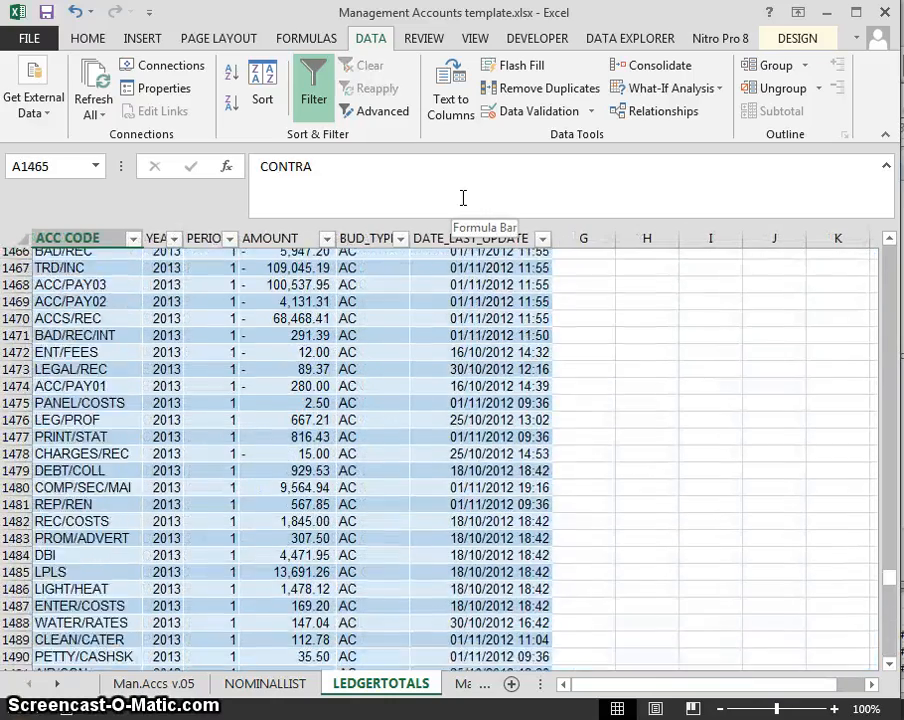
pyautogui.hotkey('ctrl', 'Home')
pyautogui.press('Right')
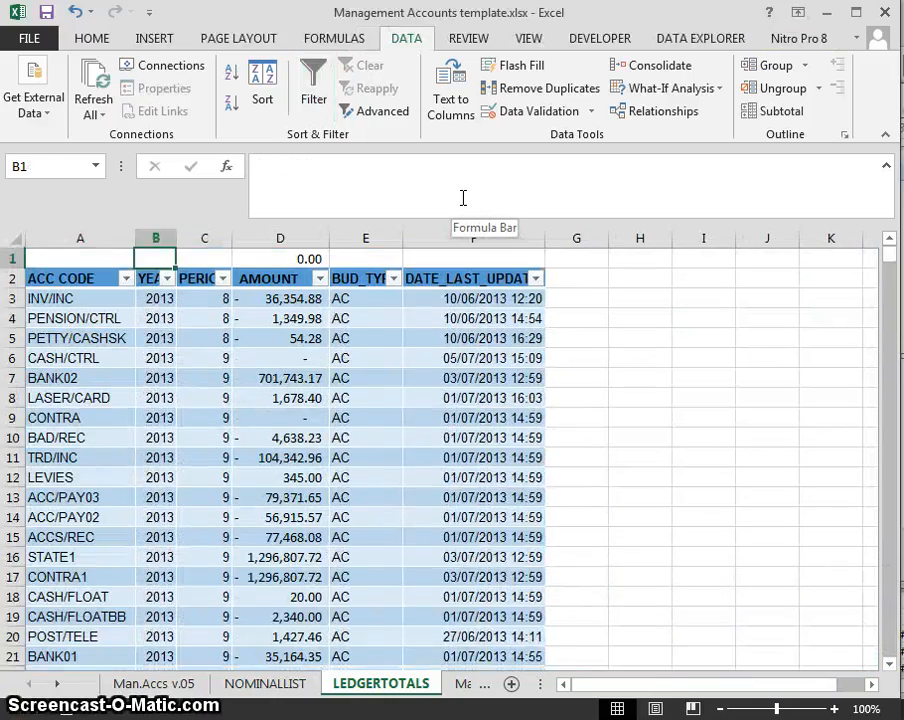
pyautogui.press('Down')
pyautogui.press('Left')
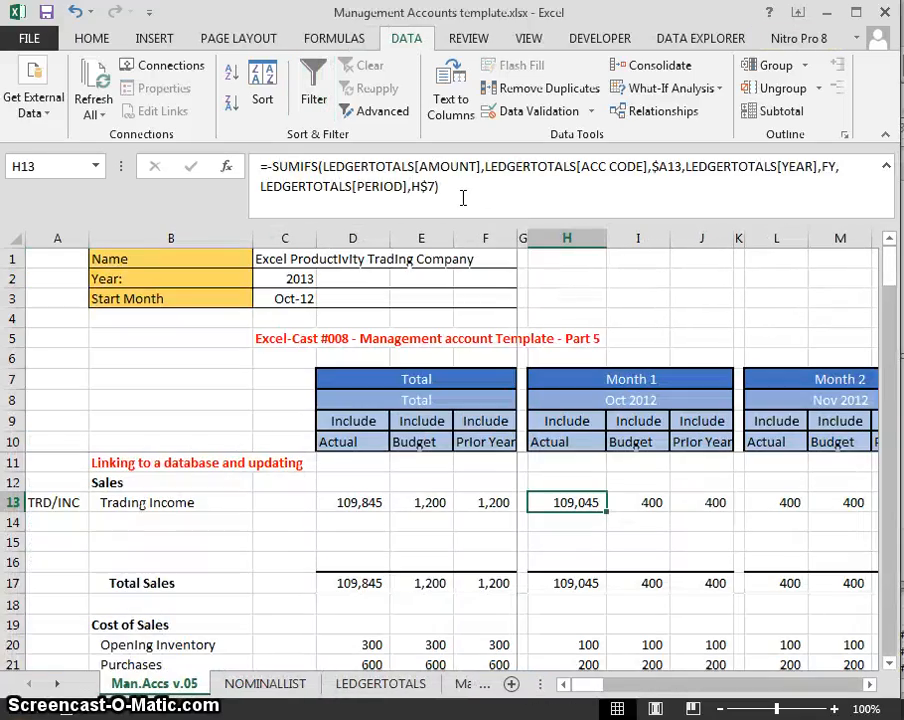
# - Enter 100,000 as the Month 1 Trading Income budget in I13, then copy H13's formula
pyautogui.press('Right')
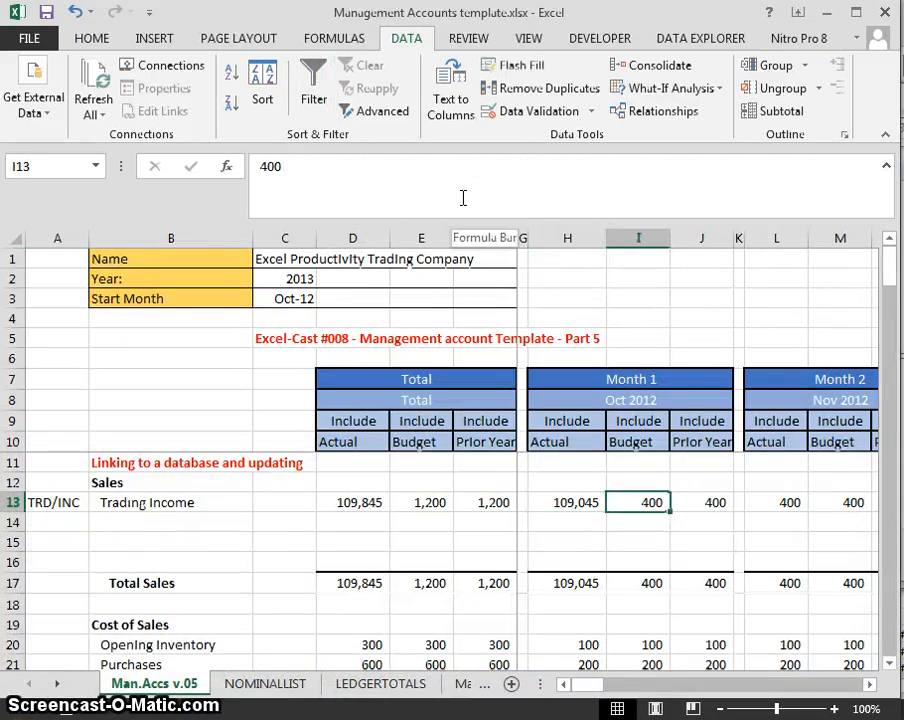
pyautogui.write('10')
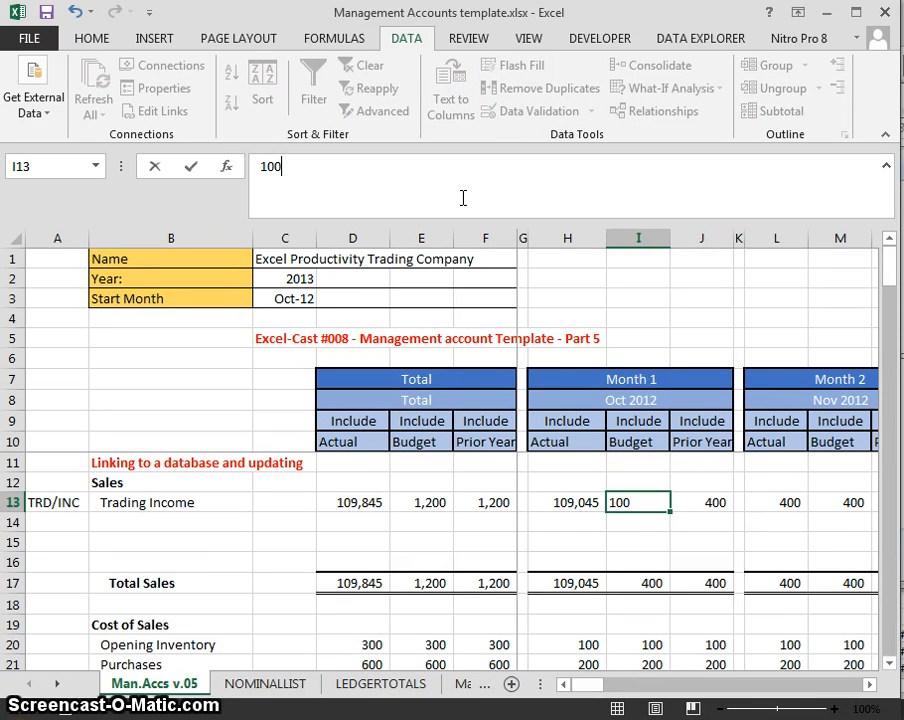
pyautogui.write('0')
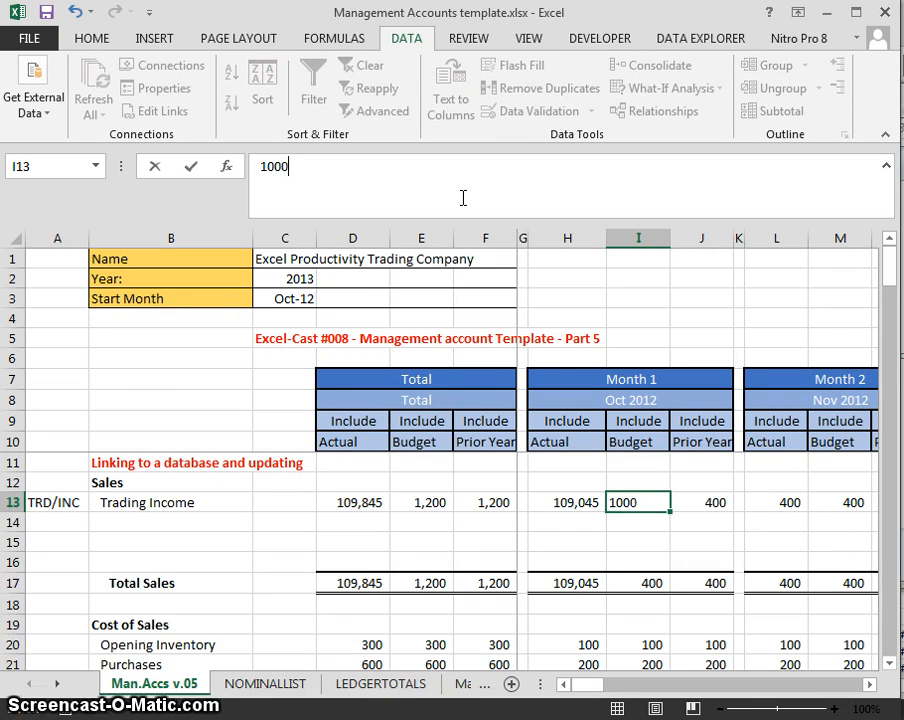
pyautogui.write(',000')
pyautogui.press('Right')
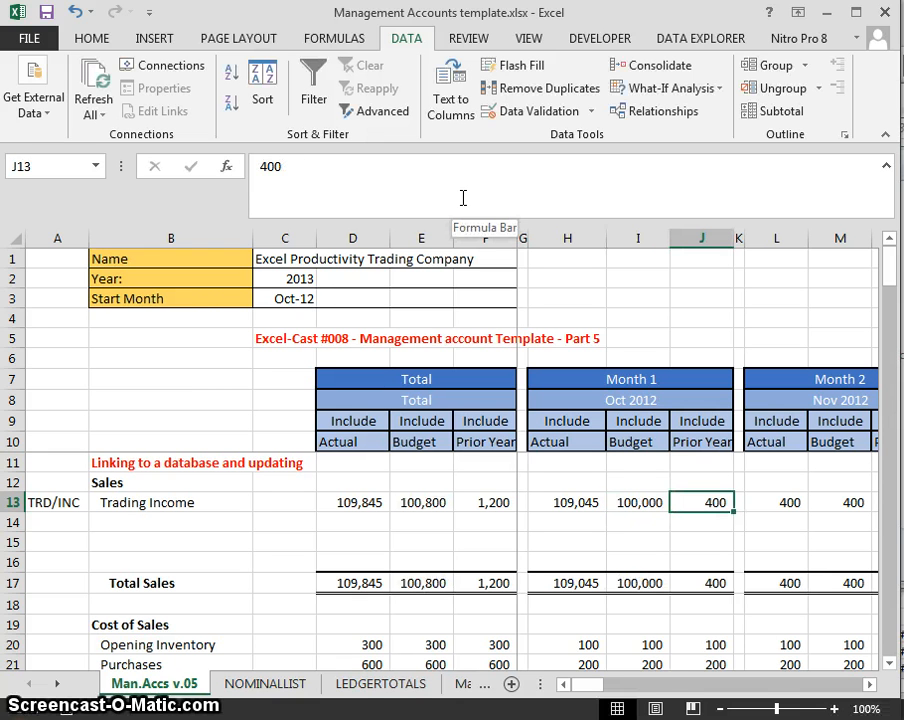
pyautogui.press('Left')
pyautogui.press('Left')
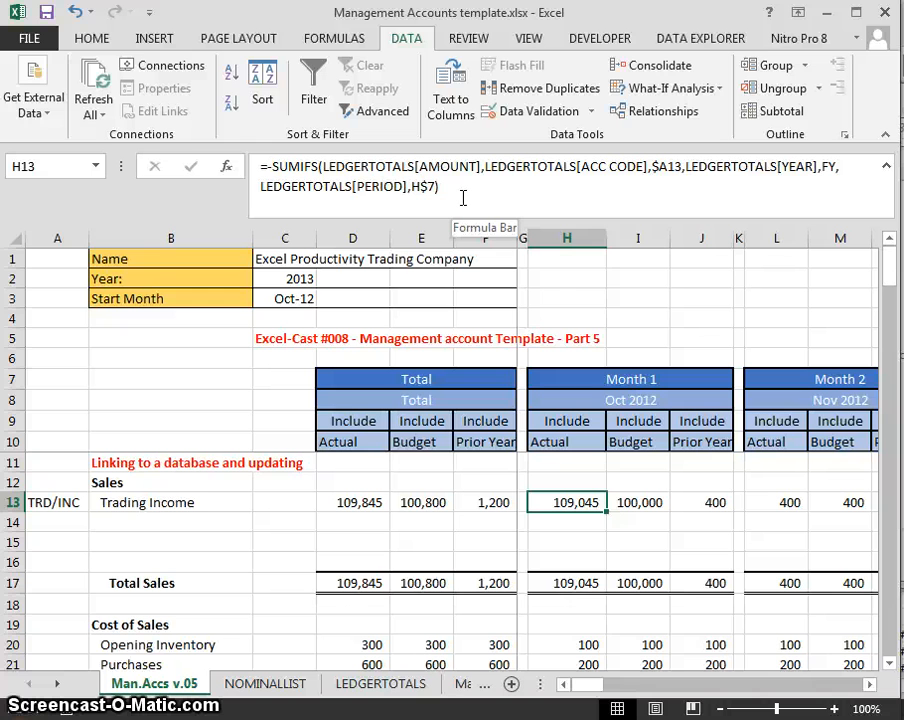
pyautogui.hotkey('ctrl', 'c')
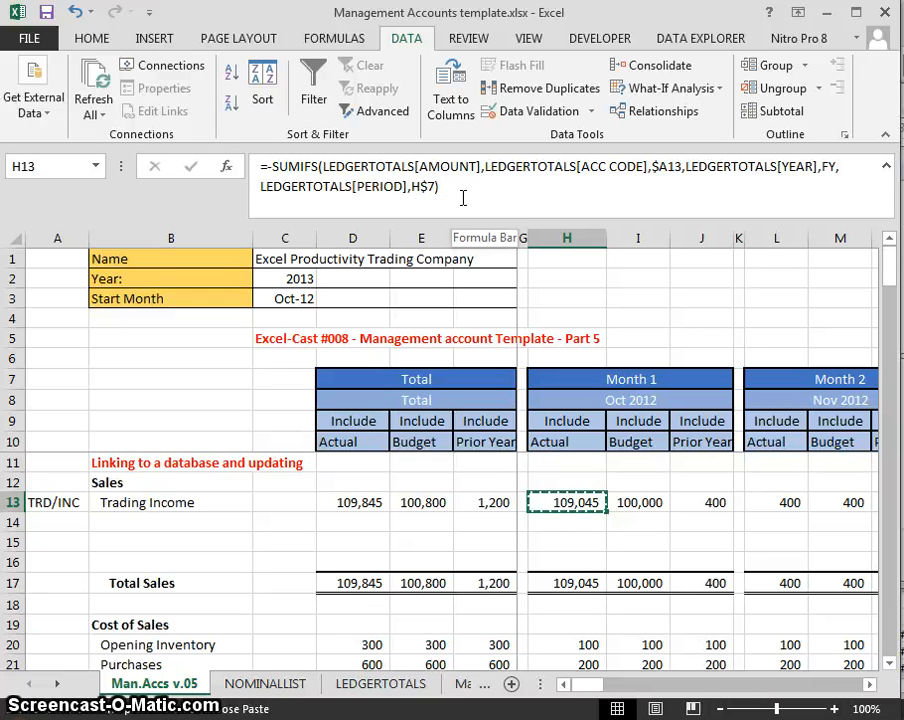
# - Paste the SUMIFS into J13 using period H$7 and year FY-1, giving 114,070
pyautogui.press('Right')
pyautogui.press('Right')
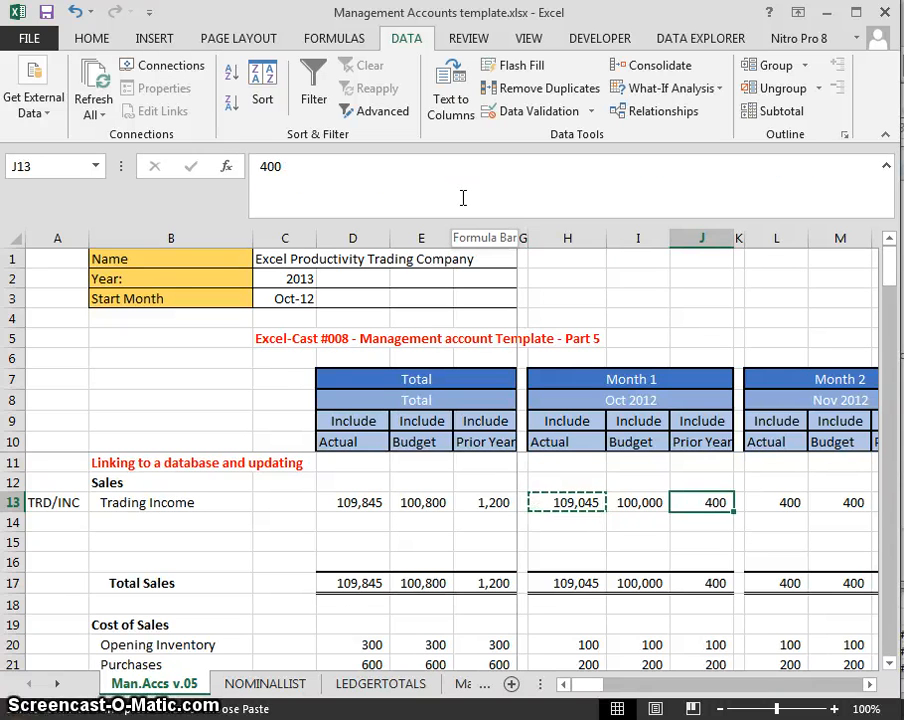
pyautogui.press('Return')
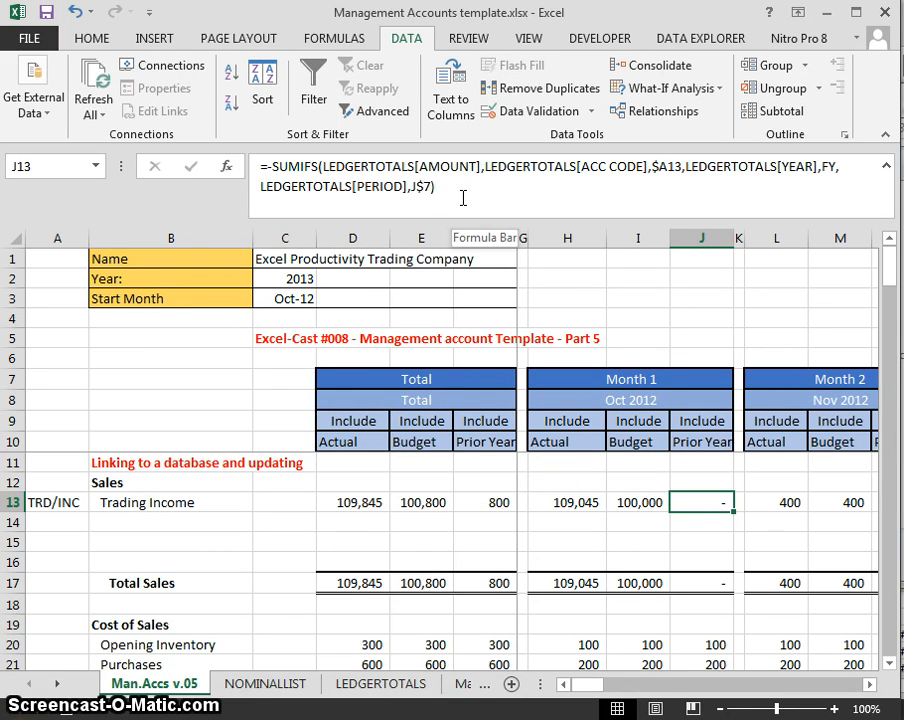
pyautogui.click(463, 198)
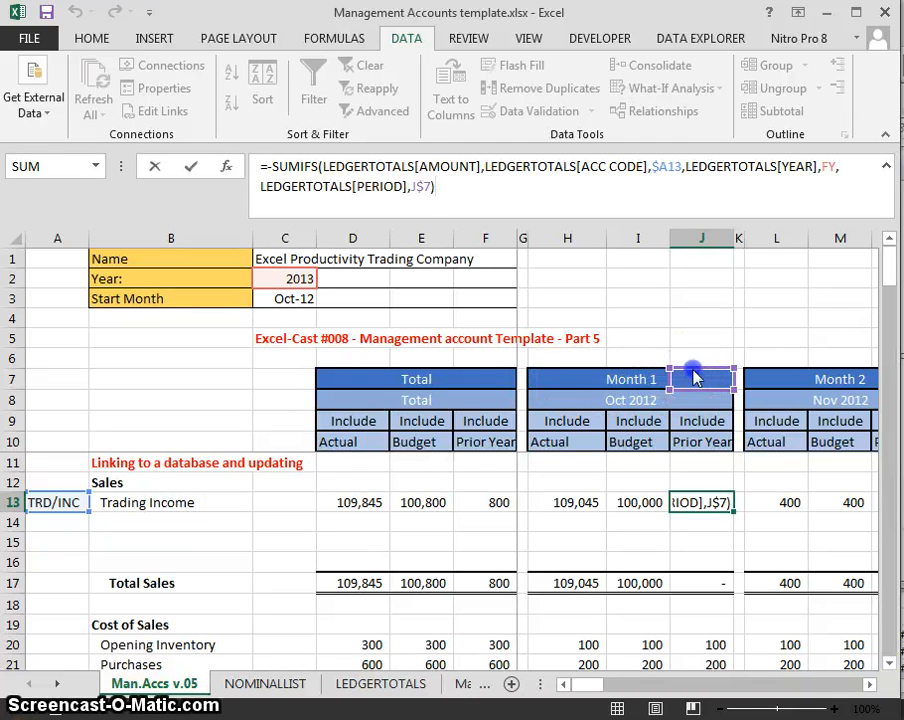
pyautogui.moveTo(688, 372); pyautogui.dragTo(568, 377)
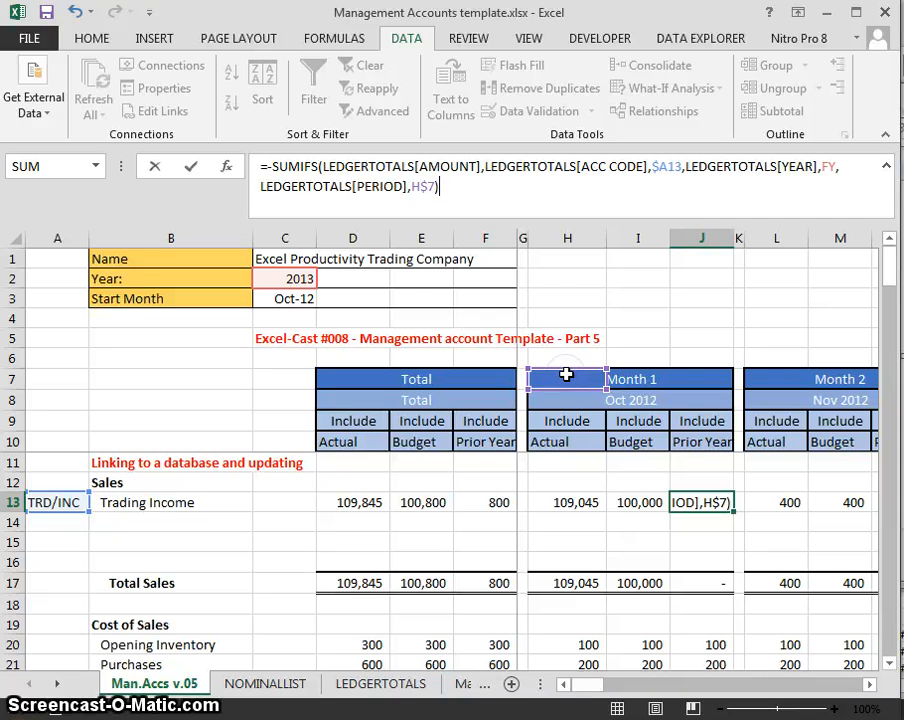
pyautogui.hotkey('ctrl', 'Return')
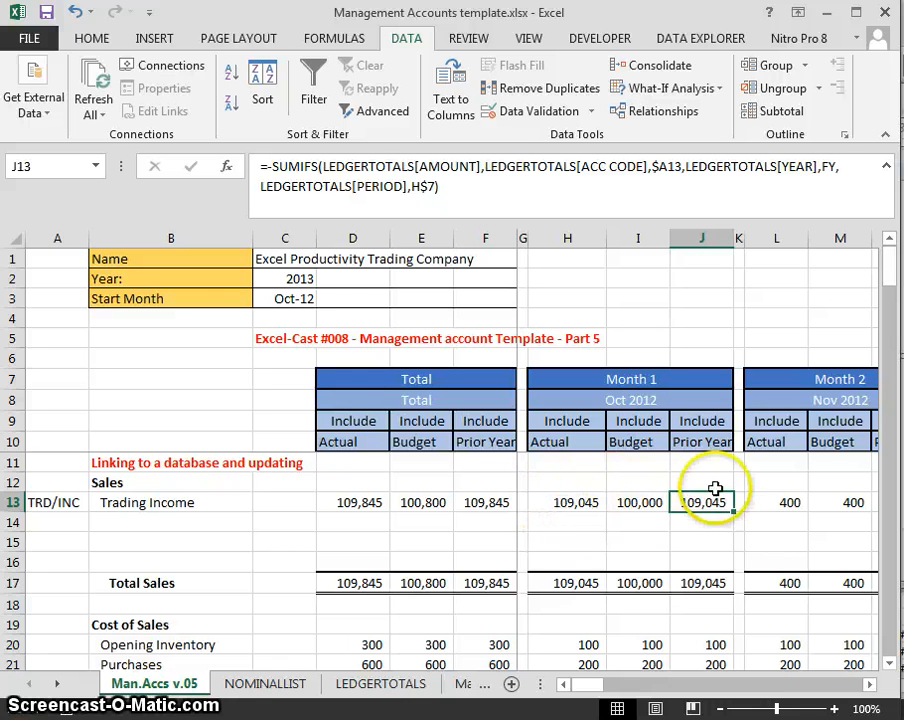
pyautogui.click(860, 166)
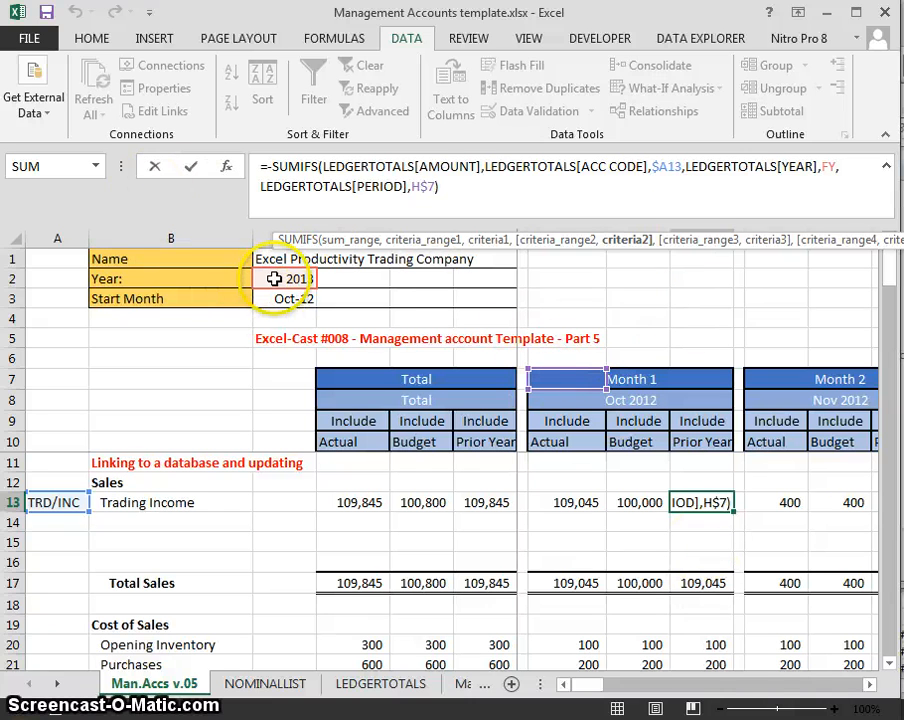
pyautogui.write('-')
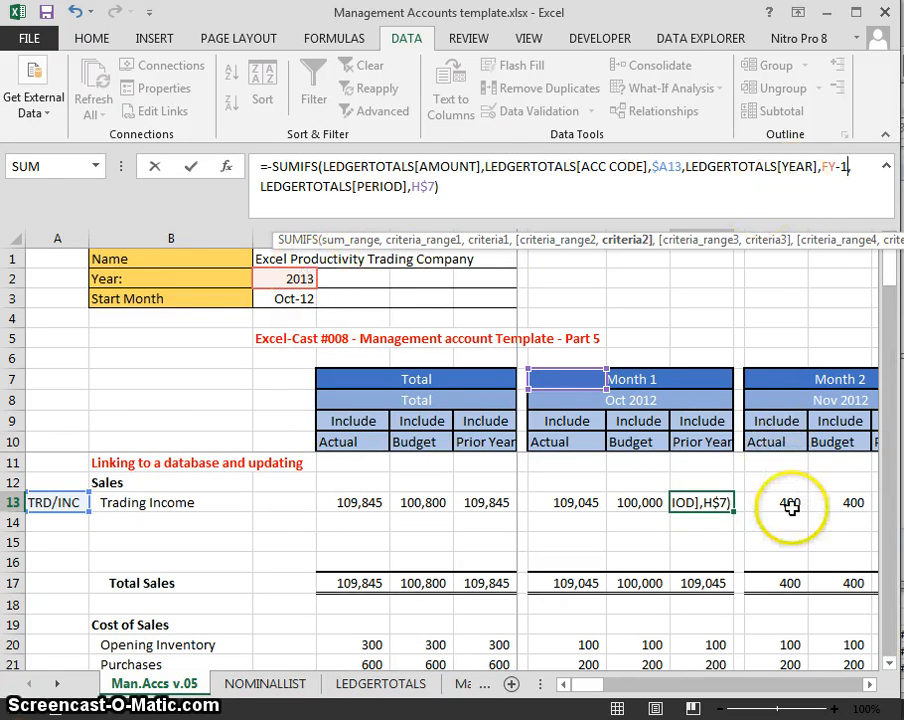
pyautogui.write('1')
pyautogui.press('Return')
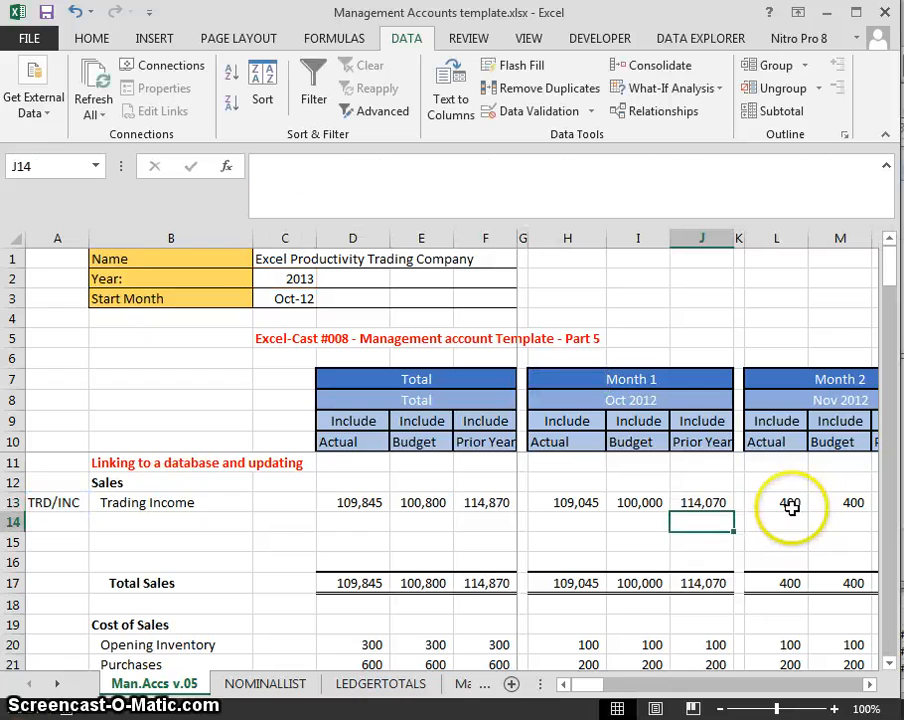
pyautogui.press('Up')
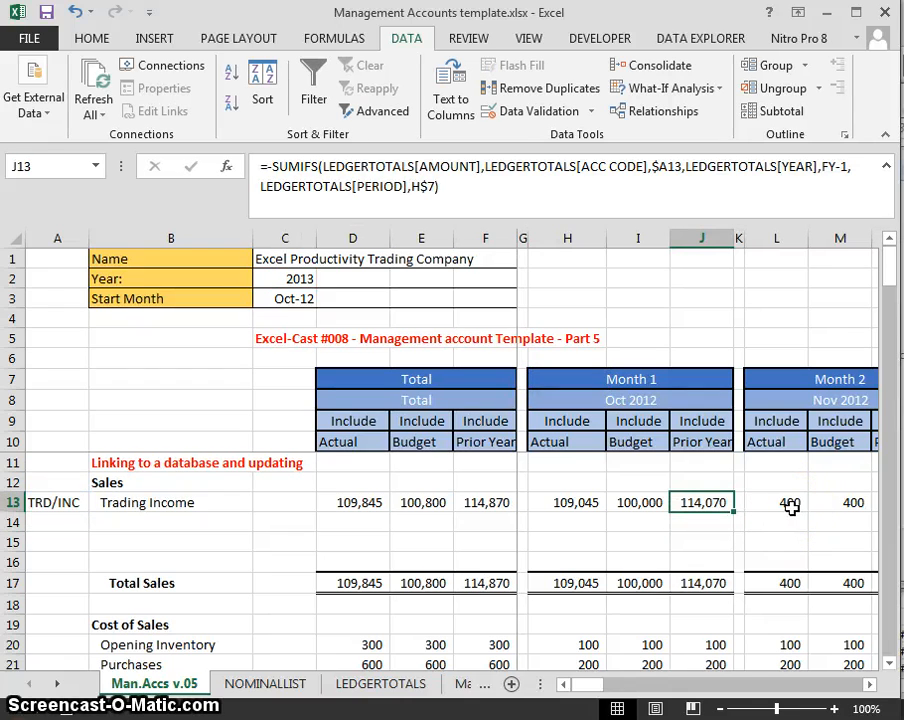
# - On LEDGERTOTALS, filter ACC CODE to the TRD/INC account
pyautogui.hotkey('ctrl', 'pagedown')
pyautogui.hotkey('ctrl', 'pagedown')
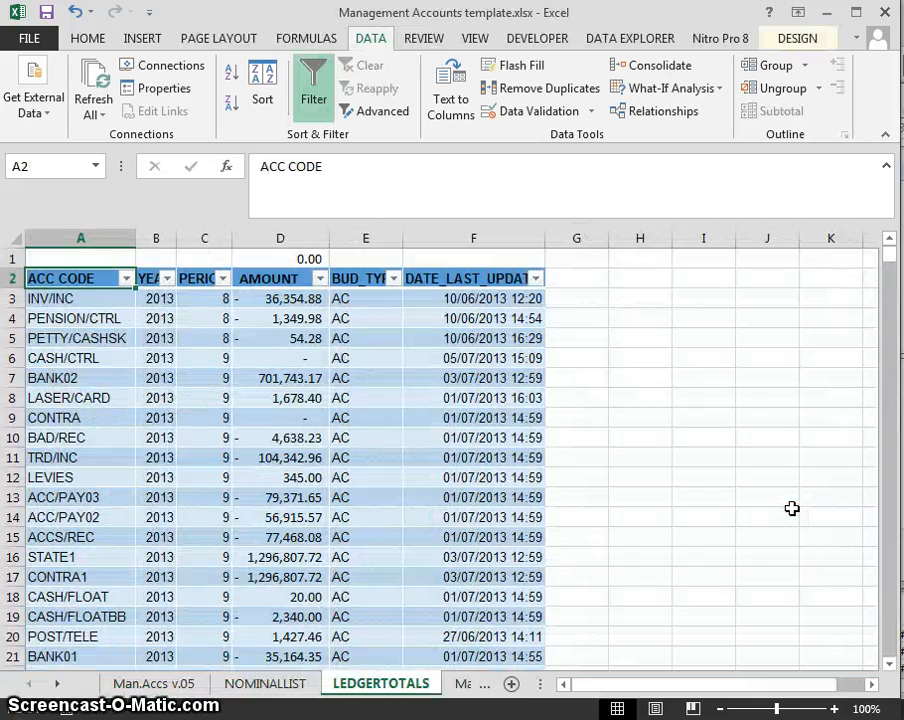
pyautogui.click(127, 279)
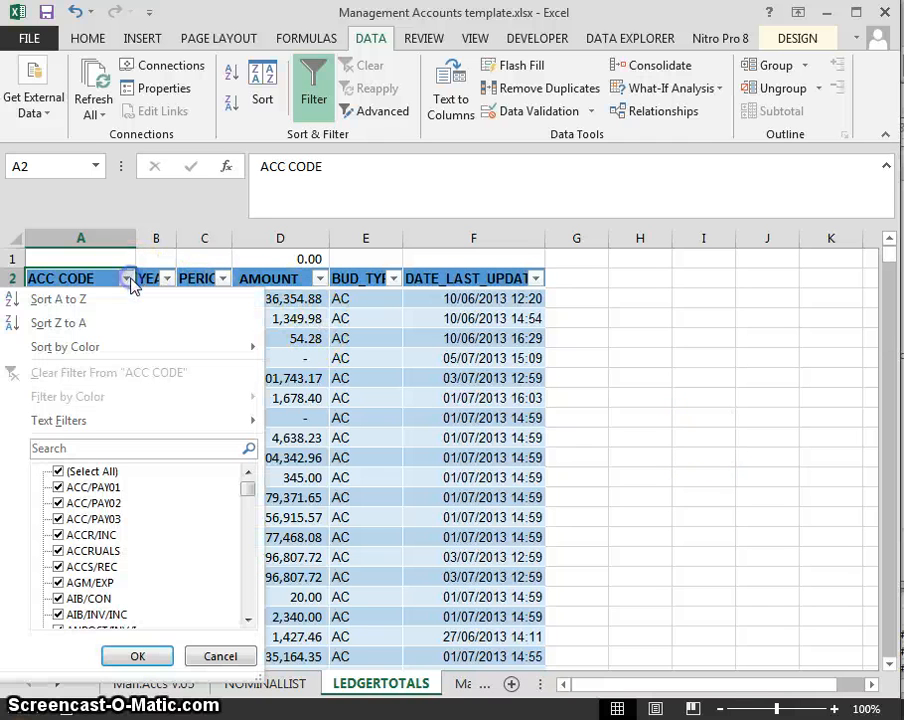
pyautogui.click(82, 452)
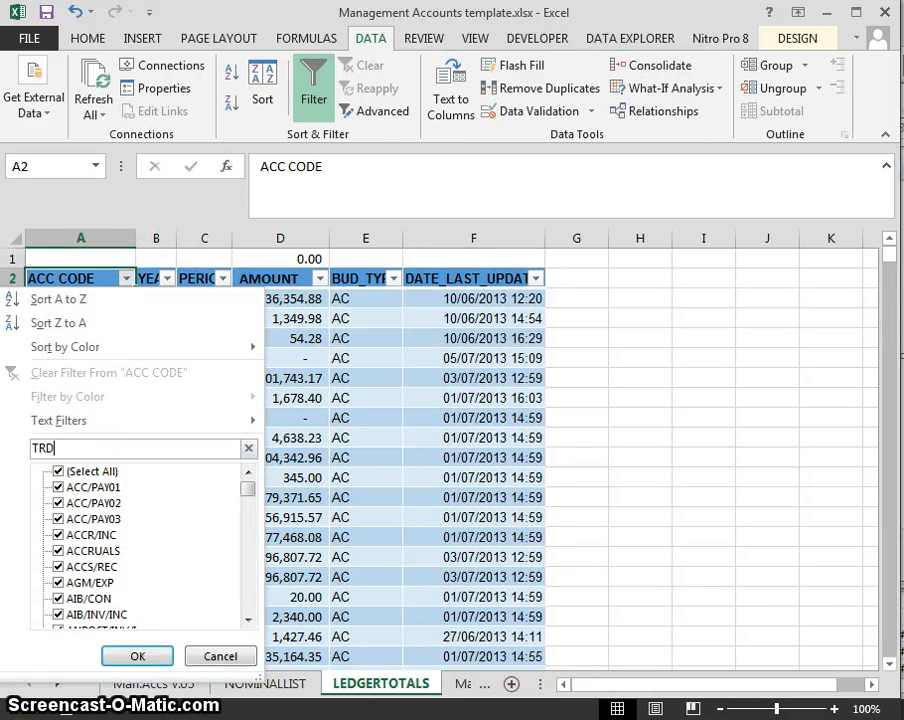
pyautogui.press('Return')
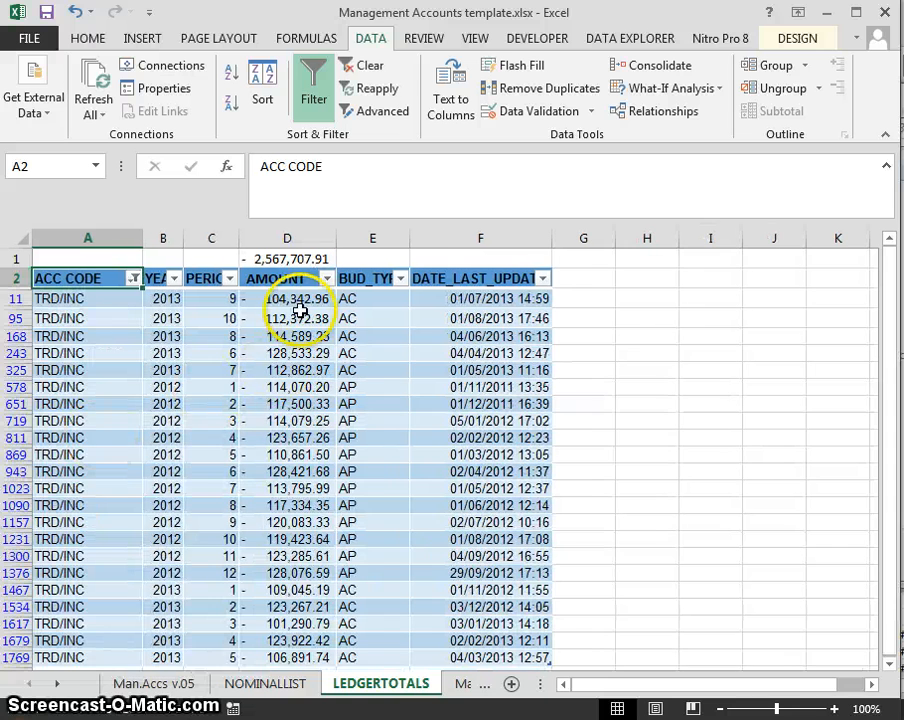
# - Filter the YEAR column to show only 2012
pyautogui.click(174, 278)
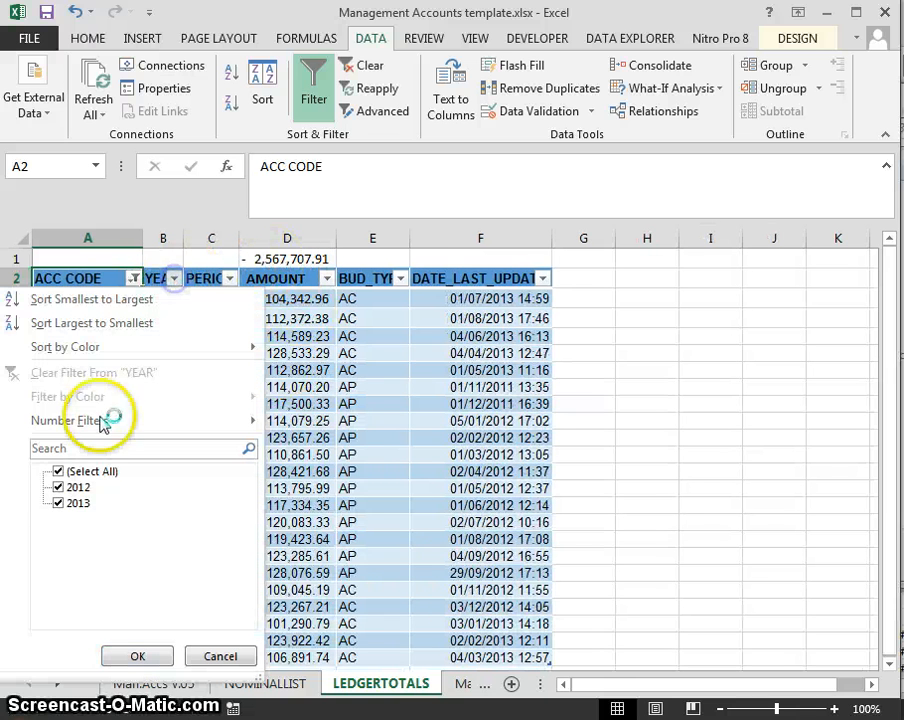
pyautogui.click(58, 471)
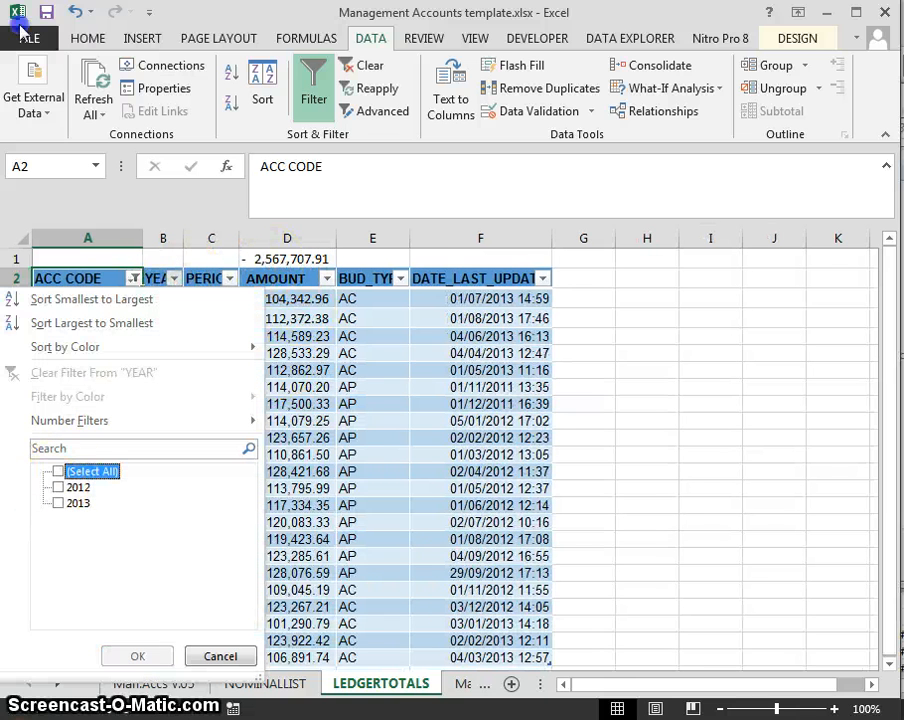
pyautogui.click(58, 487)
pyautogui.click(135, 656)
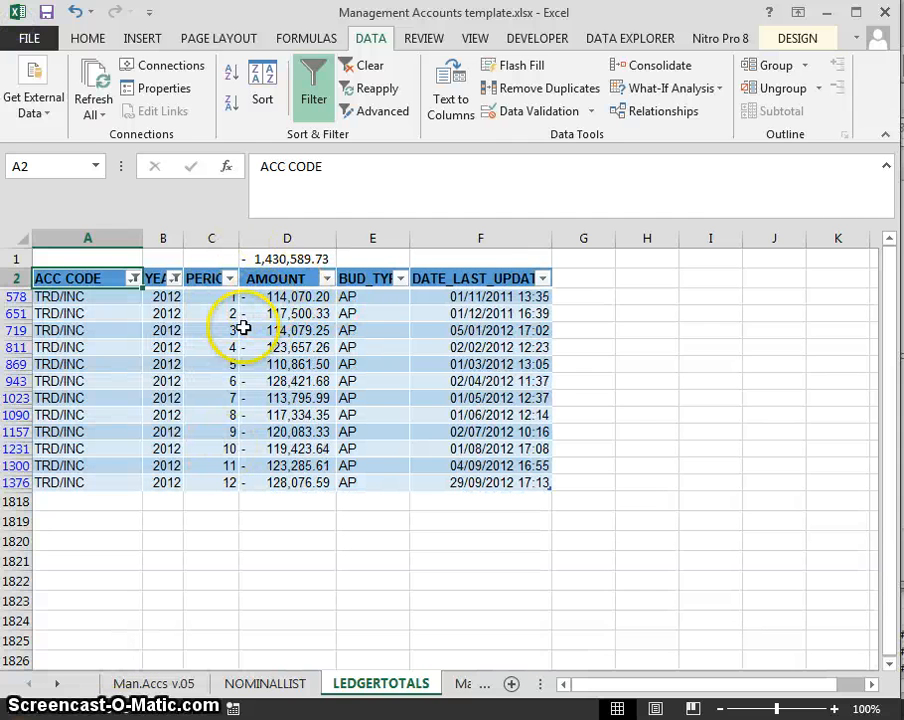
# - Filter PERIOD to 1 only, confirming 114,070.20, then return to Man.Accs v.05
pyautogui.click(230, 278)
pyautogui.click(58, 471)
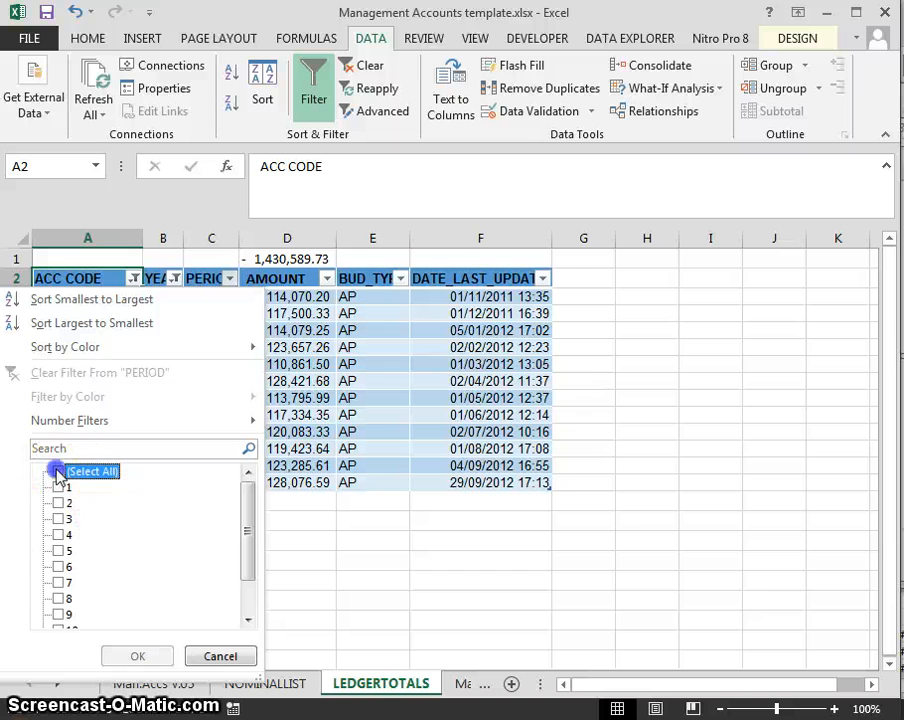
pyautogui.click(58, 487)
pyautogui.click(134, 655)
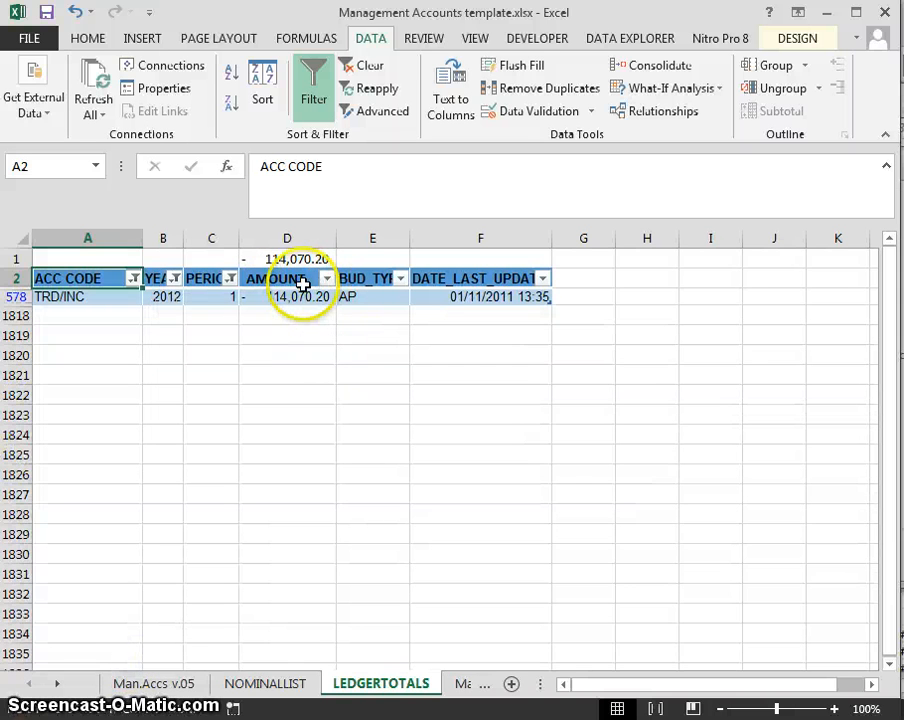
pyautogui.hotkey('ctrl', 'pageup')
pyautogui.hotkey('ctrl', 'pageup')
# - Unfreeze the old panes and freeze panes at H11 with Alt+W, F, F
pyautogui.press('Left')
pyautogui.press('Left')
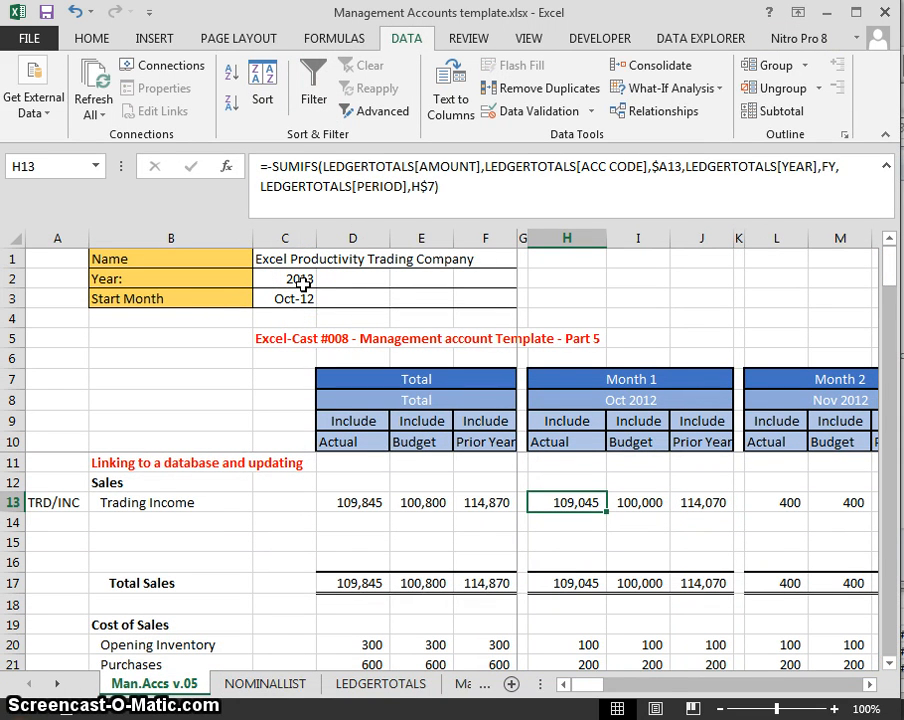
pyautogui.press('Up')
pyautogui.press('Up')
pyautogui.press('Up')
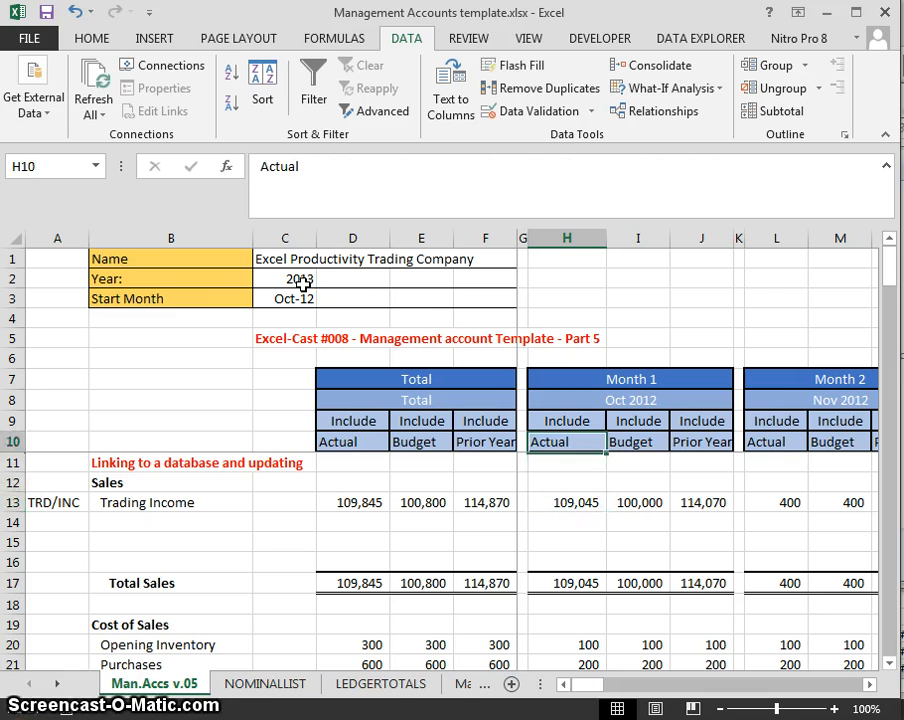
pyautogui.press('Down')
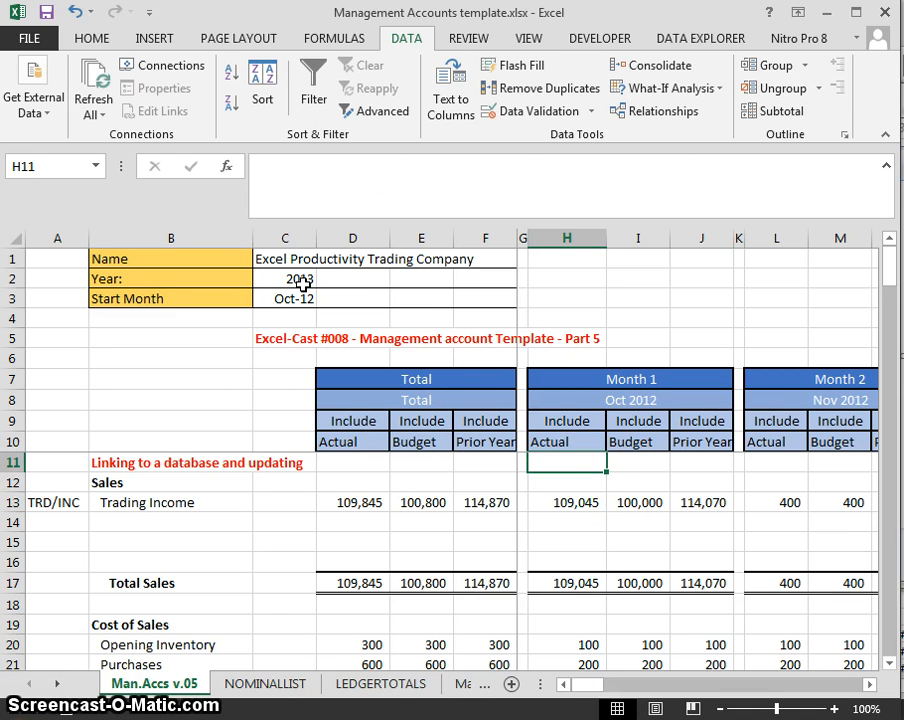
pyautogui.press('Down')
pyautogui.press('Up')
pyautogui.press('Up')
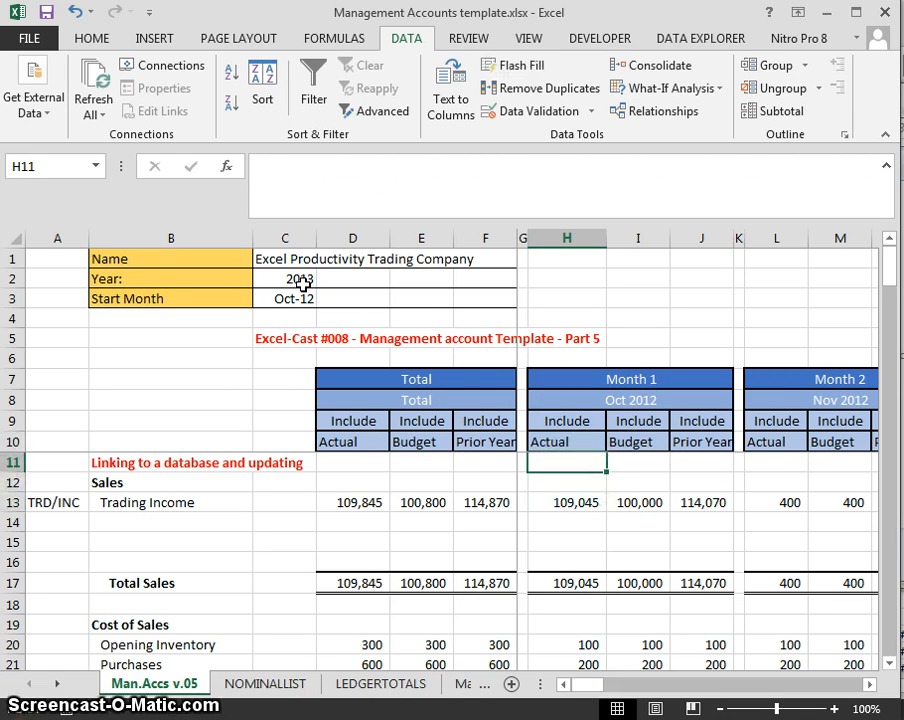
pyautogui.press('alt')
pyautogui.press('w')
pyautogui.press('f')
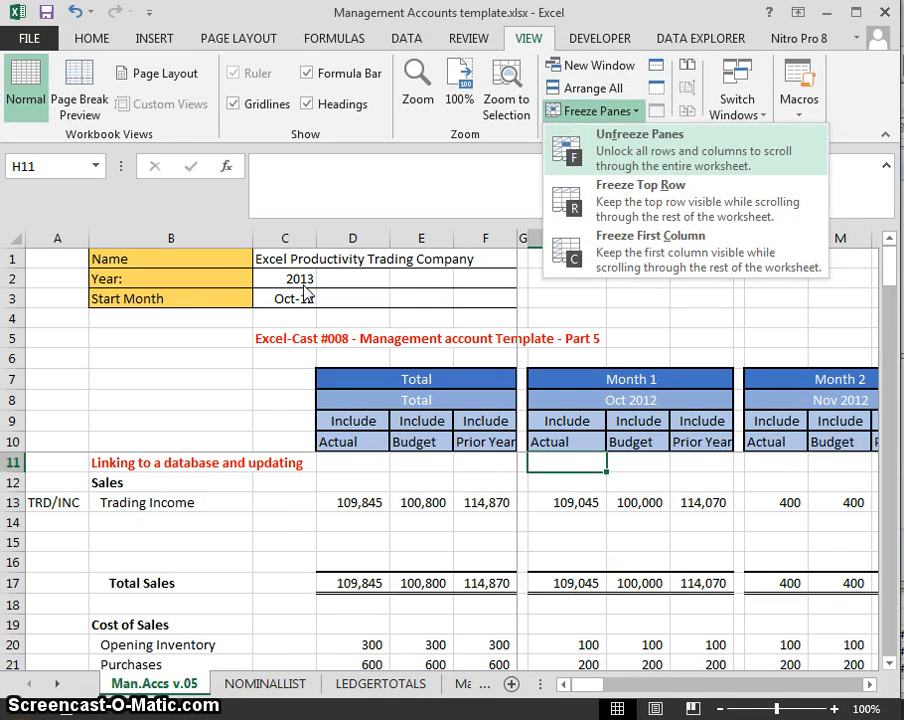
pyautogui.press('f')
pyautogui.press('alt')
pyautogui.press('w')
pyautogui.press('f')
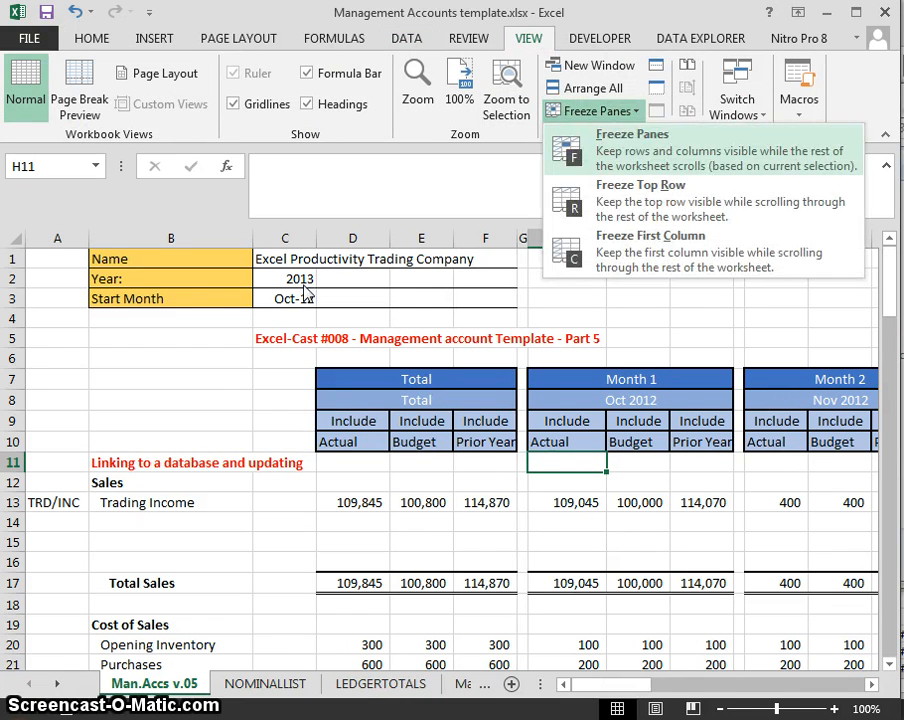
pyautogui.press('f')
# - Copy the Trading Income formulas in H13:J13 into Months 2, 3 and 4
pyautogui.press('Down')
pyautogui.press('Up')
pyautogui.press('Up')
pyautogui.press('Down')
pyautogui.press('Down')
pyautogui.press('Down')
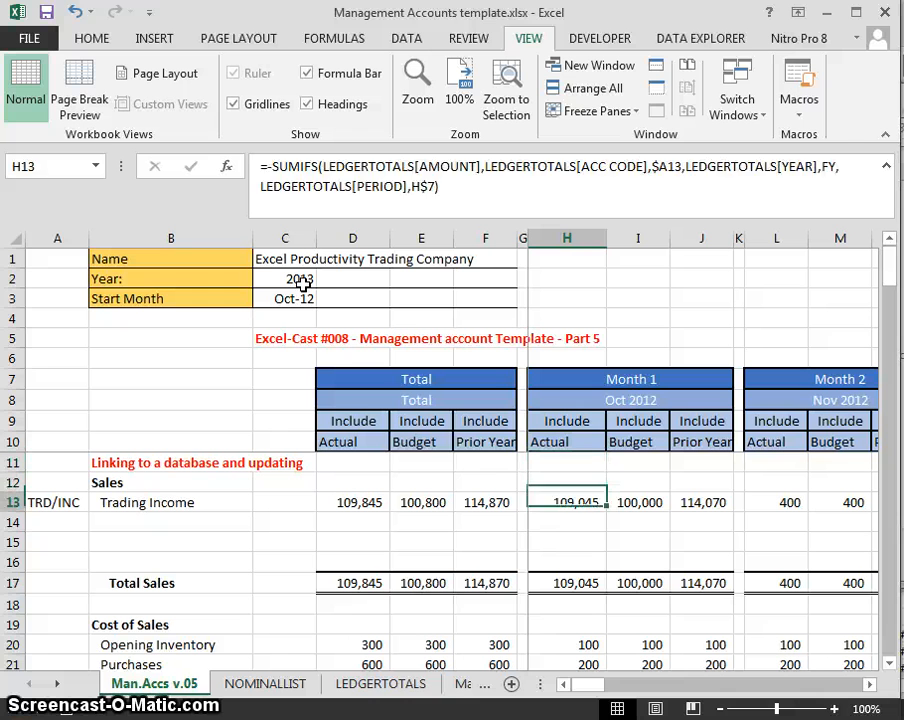
pyautogui.press('Down')
pyautogui.press('Up')
pyautogui.hotkey('shift', 'Right')
pyautogui.hotkey('shift', 'Right')
pyautogui.hotkey('ctrl', 'c')
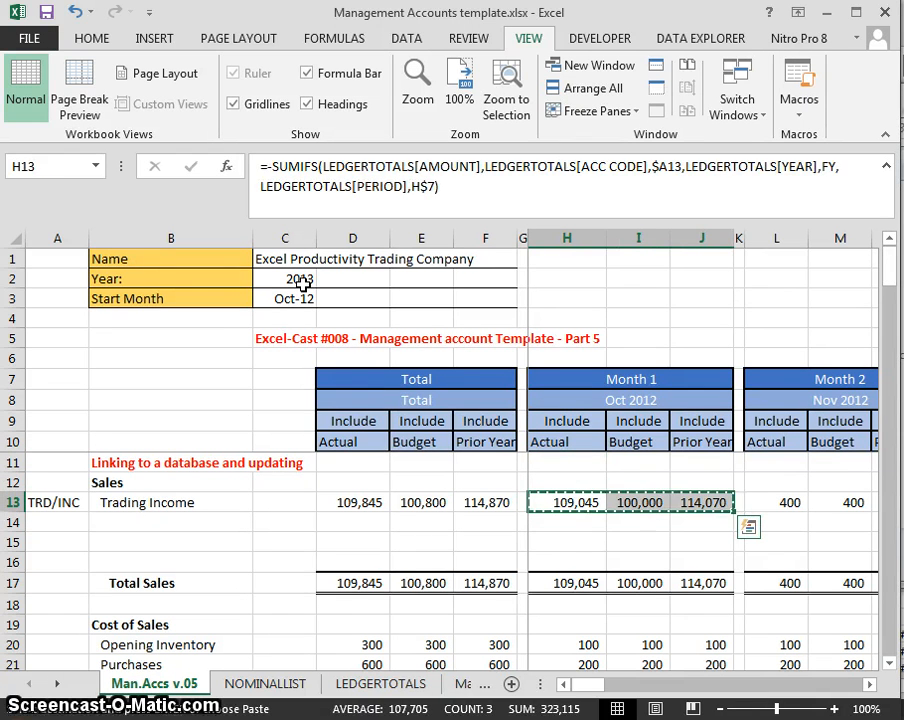
pyautogui.press('Right')
pyautogui.press('Right')
pyautogui.press('Right')
pyautogui.press('Right')
pyautogui.hotkey('ctrl', 'v')
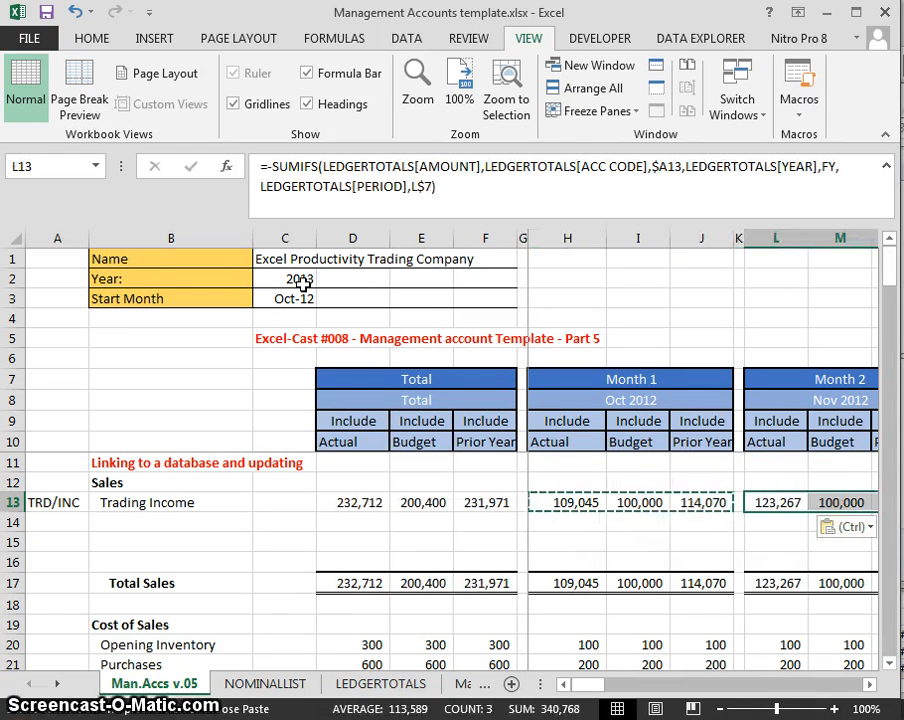
pyautogui.press('Right')
pyautogui.press('Right')
pyautogui.press('Right')
pyautogui.press('Right')
pyautogui.hotkey('ctrl', 'v')
pyautogui.press('Right')
pyautogui.press('Right')
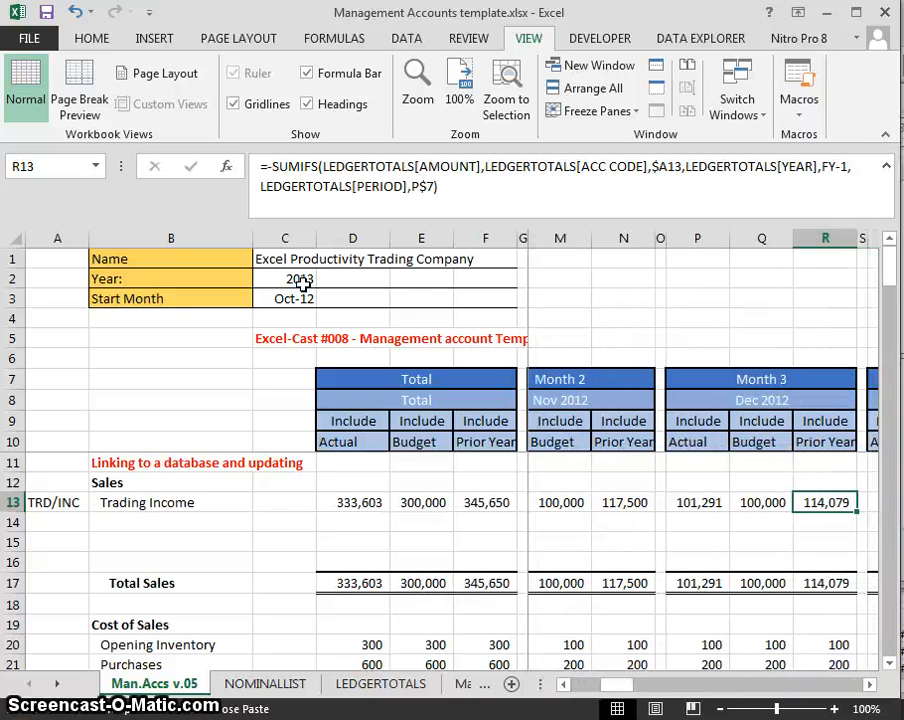
pyautogui.press('Right')
pyautogui.press('Right')
pyautogui.hotkey('ctrl', 'v')
pyautogui.press('Right')
pyautogui.press('Right')
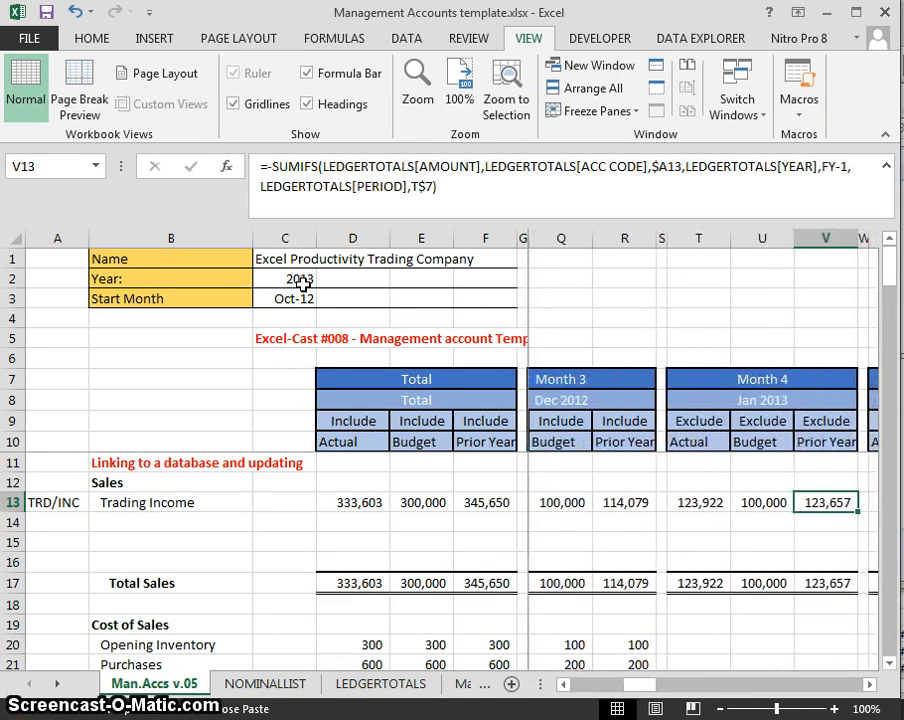
# - Check the Month 4 and Total column formulas in row 13, then cancel the copy
pyautogui.press('Left')
pyautogui.press('Left')
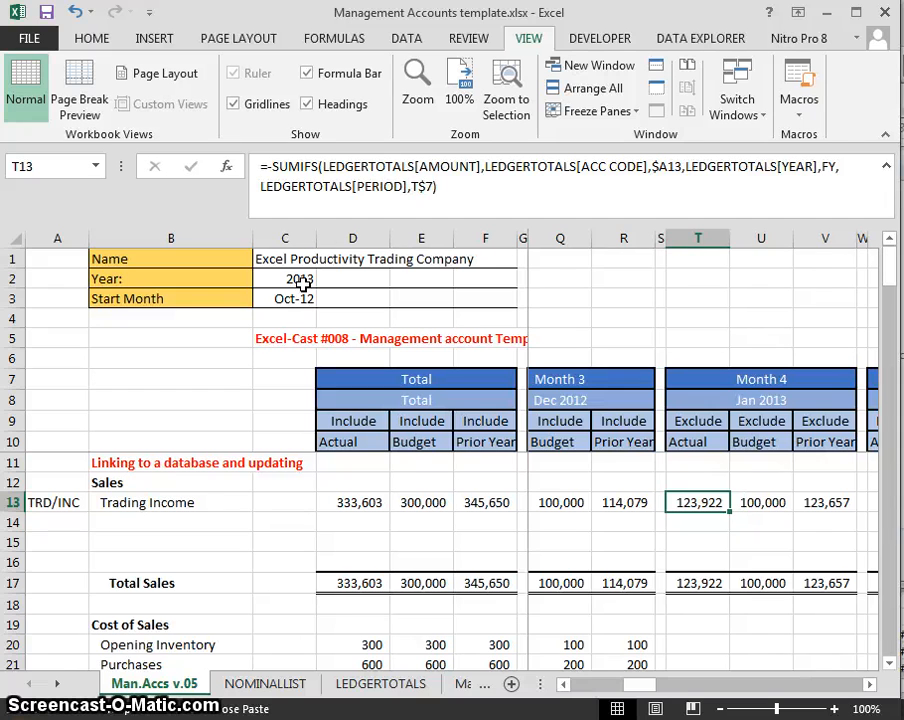
pyautogui.press('Left')
pyautogui.press('Left')
pyautogui.press('Left')
pyautogui.press('Left')
pyautogui.press('Left')
pyautogui.press('Left')
pyautogui.press('Home')
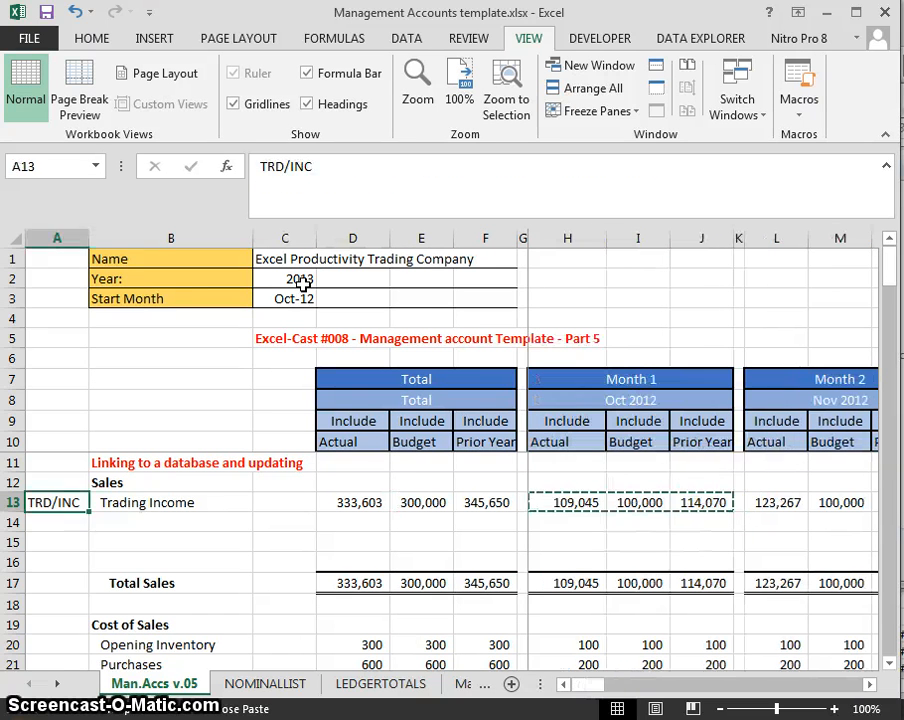
pyautogui.press('Right')
pyautogui.press('Right')
pyautogui.press('Right')
pyautogui.press('Right')
pyautogui.press('Right')
pyautogui.press('Left')
pyautogui.press('Left')
pyautogui.press('Right')
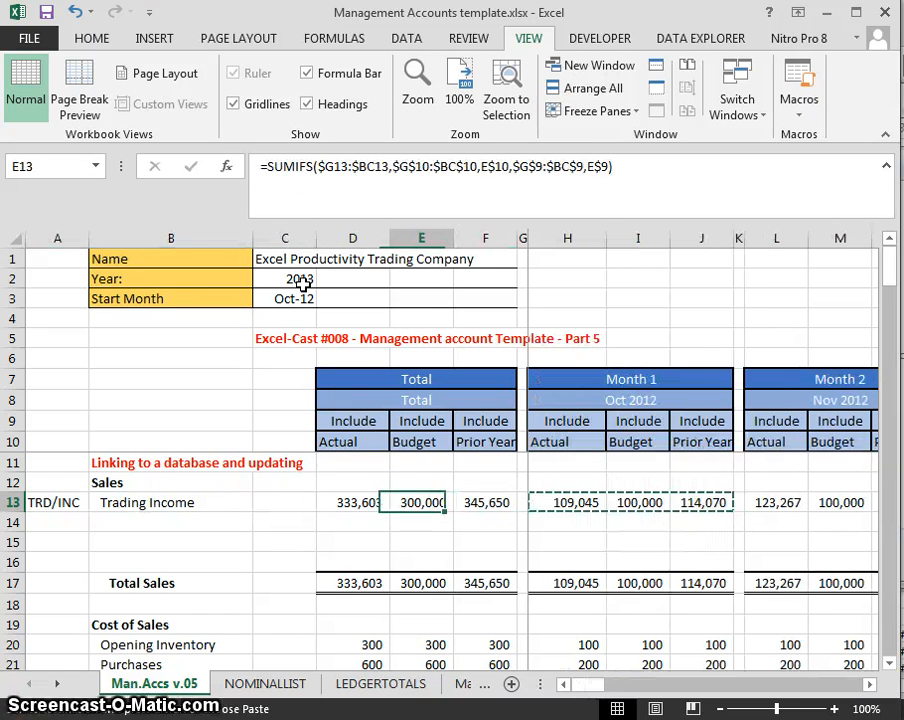
pyautogui.press('Right')
pyautogui.press('Escape')
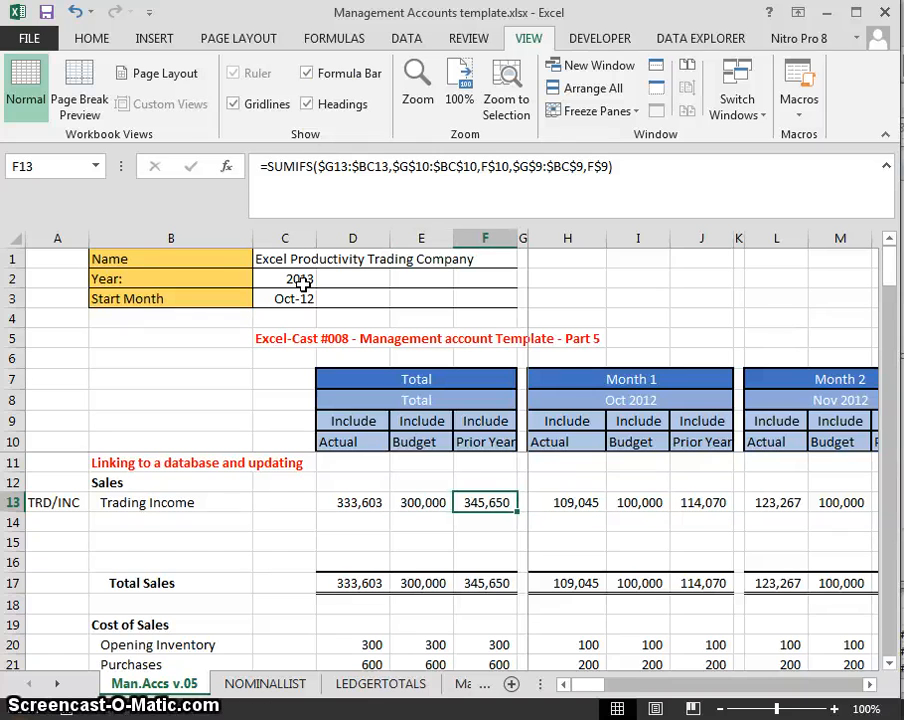
# - Set H9 to Exclude to test the totals, then set it back to Include
pyautogui.click(574, 418)
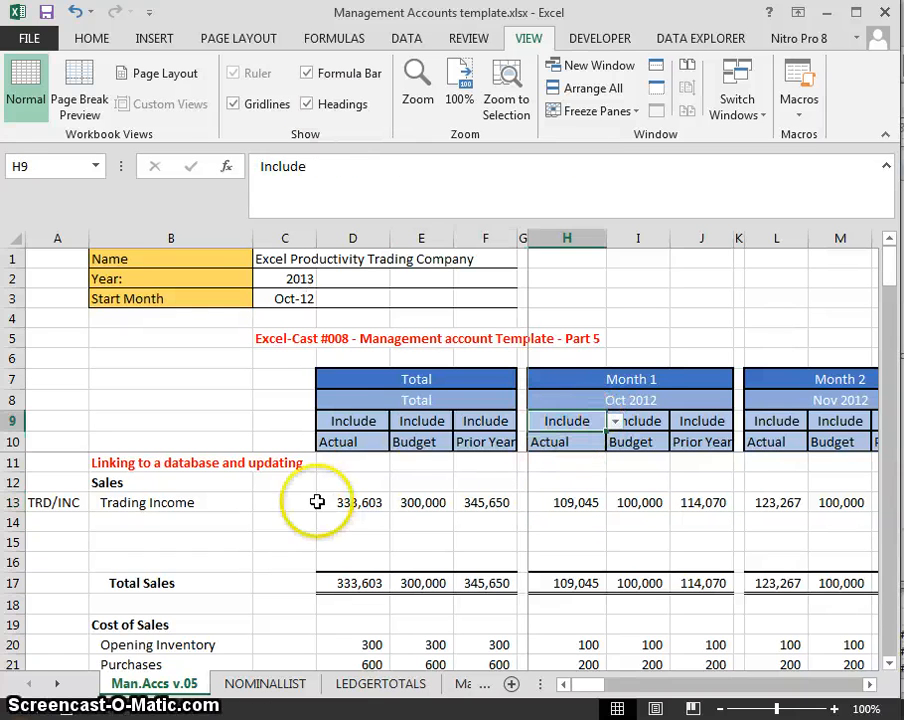
pyautogui.click(616, 421)
pyautogui.click(578, 451)
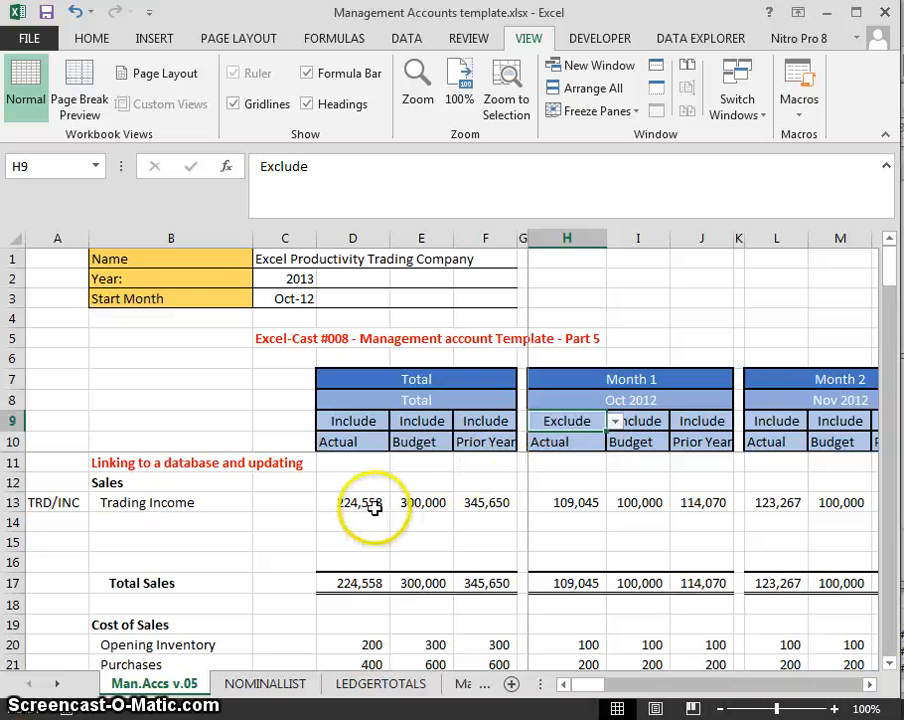
pyautogui.click(616, 421)
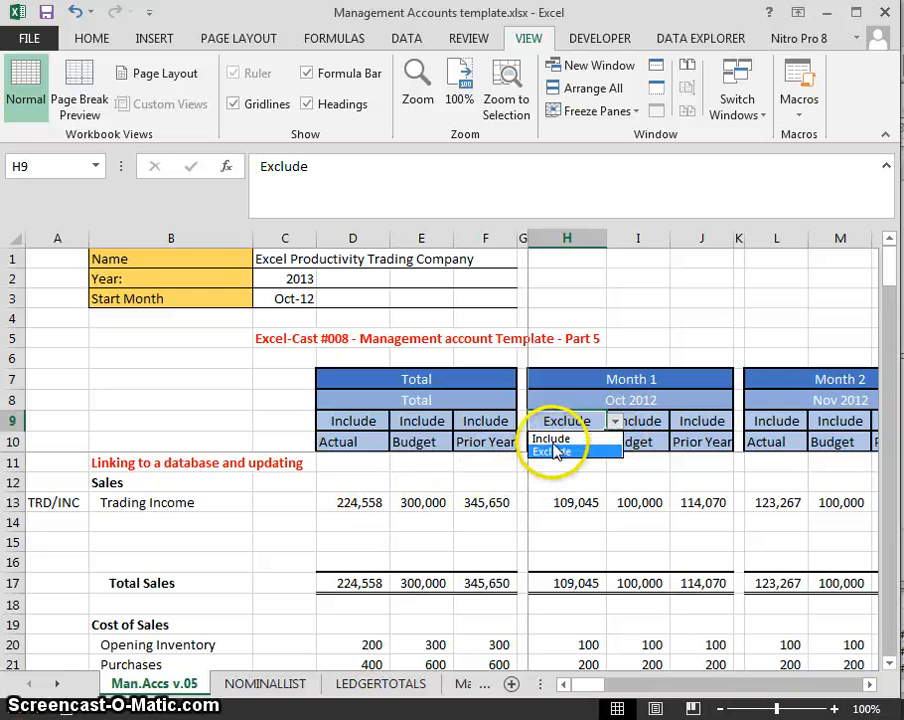
pyautogui.click(552, 440)
pyautogui.click(210, 506)
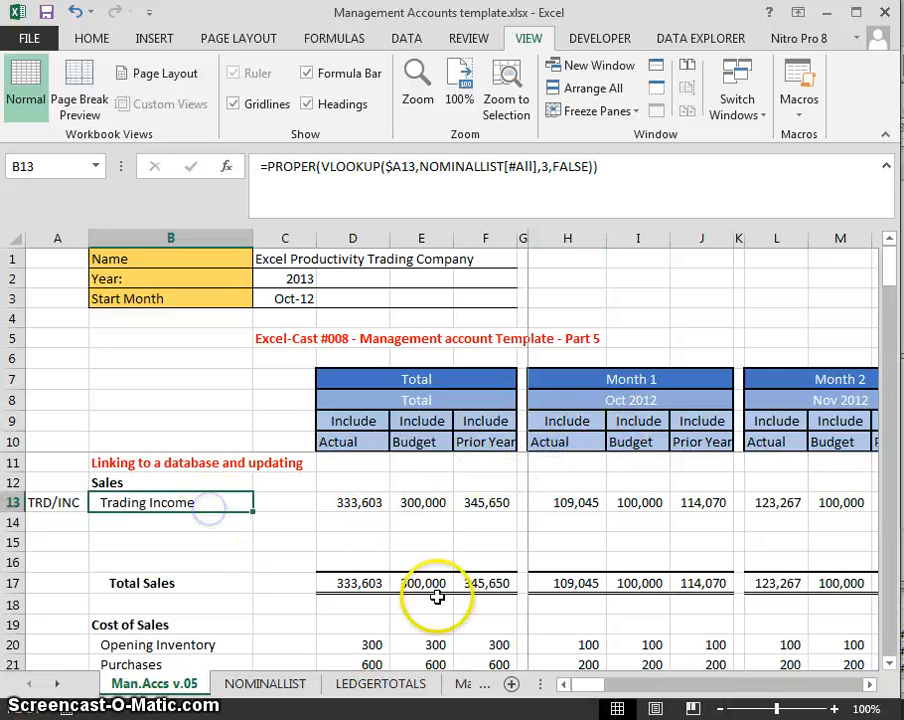
pyautogui.press('Left')
# - Copy row 13 into row 14 and change its account code to INV/INC
pyautogui.hotkey('shift', 'space')
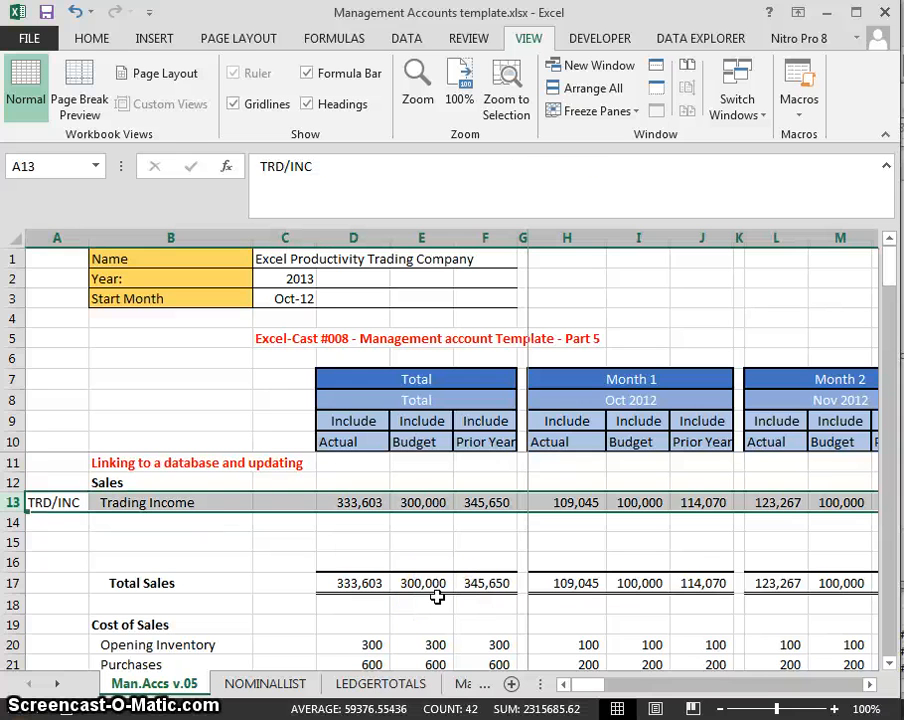
pyautogui.press('Up')
pyautogui.press('Down')
pyautogui.hotkey('shift', 'space')
pyautogui.hotkey('ctrl', 'c')
pyautogui.press('Down')
pyautogui.hotkey('ctrl', 'v')
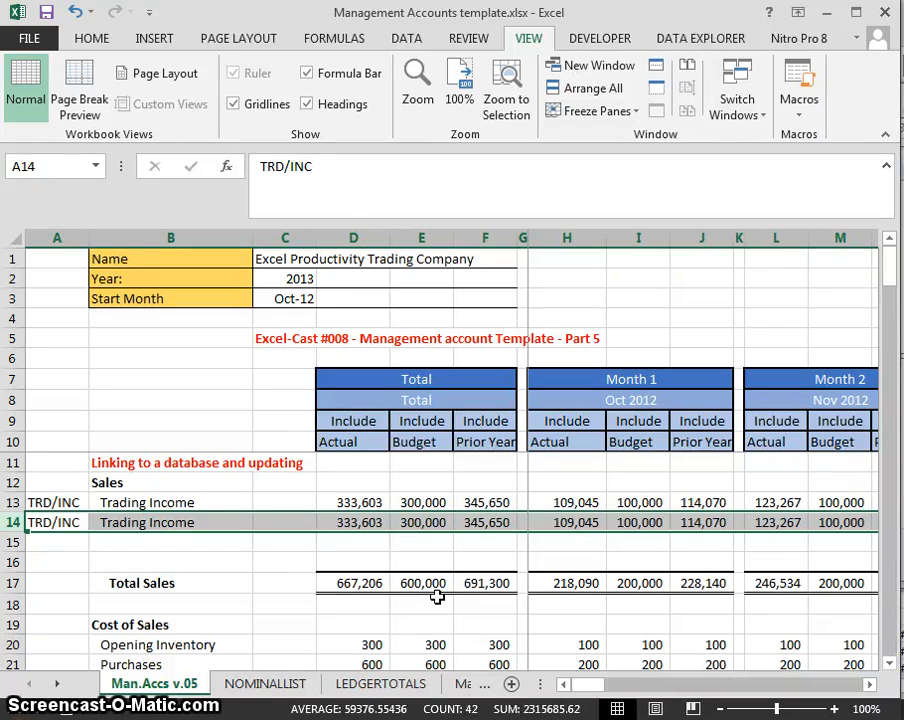
pyautogui.press('Left')
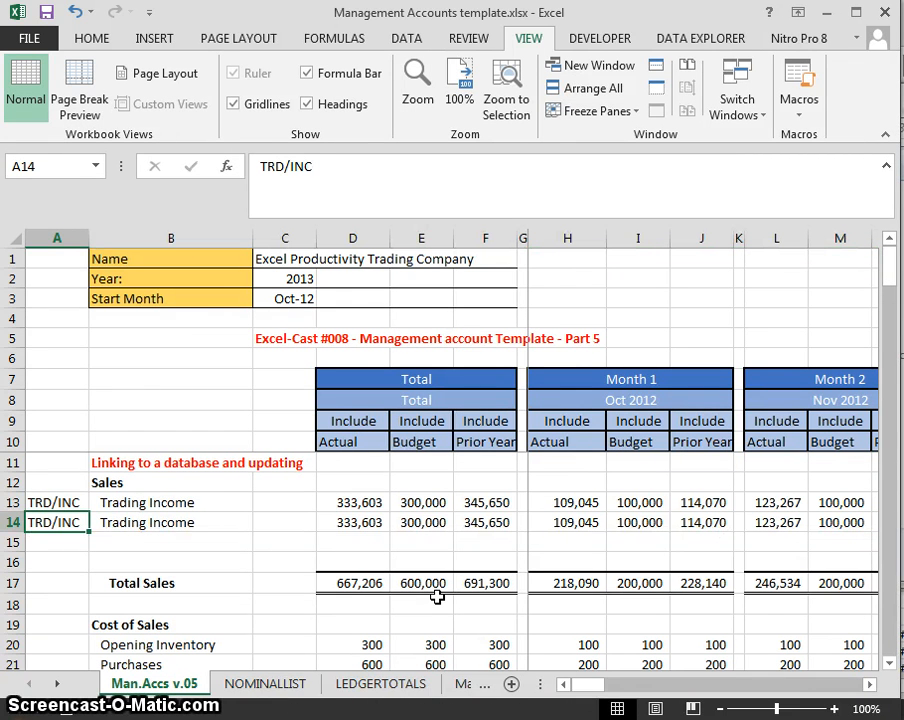
pyautogui.write('IN')
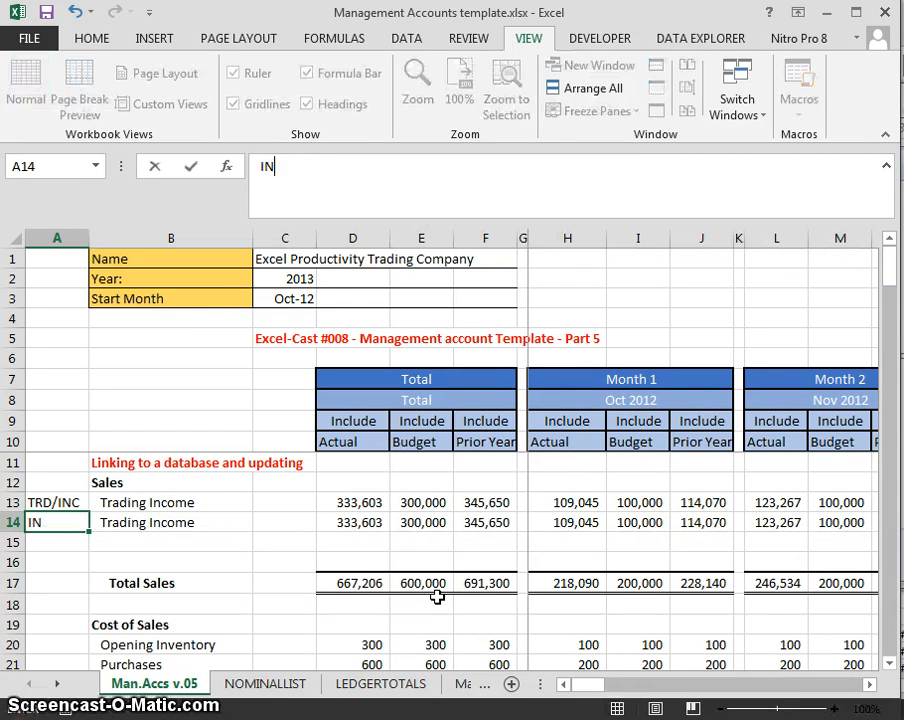
pyautogui.write('V/INC')
pyautogui.press('Return')
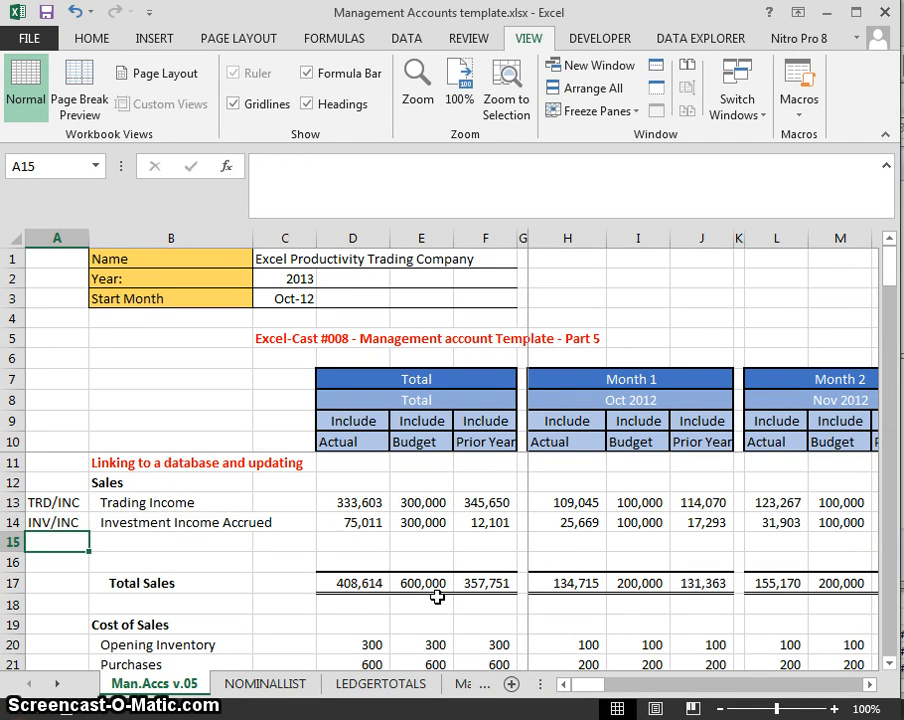
# - Copy row 14 into row 15 and set its account code to ENT/FEES
pyautogui.press('Up')
pyautogui.hotkey('shift', 'space')
pyautogui.hotkey('ctrl', 'c')
pyautogui.press('Down')
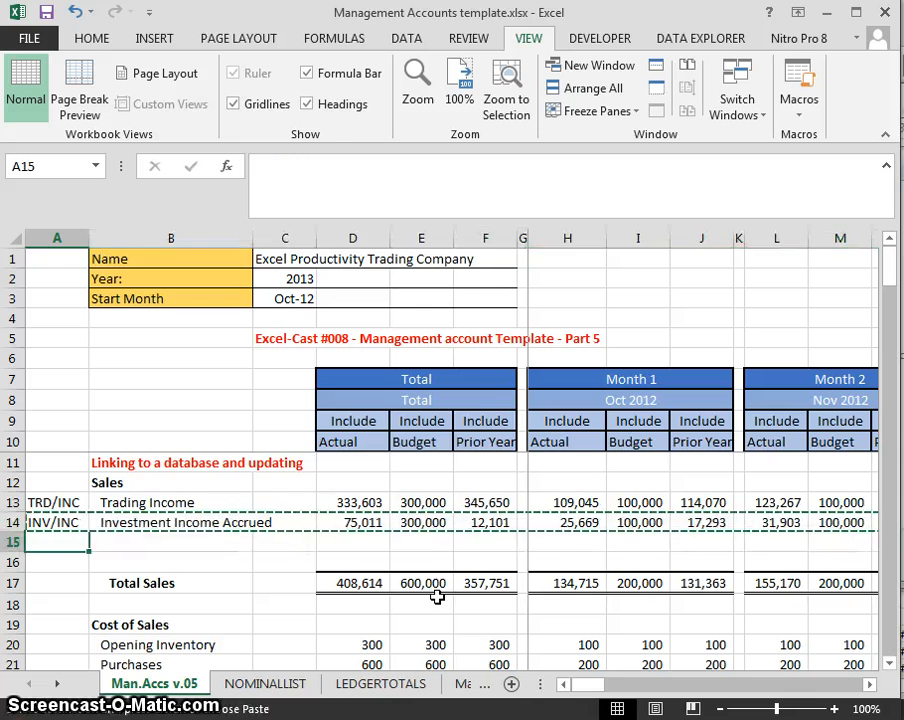
pyautogui.press('Return')
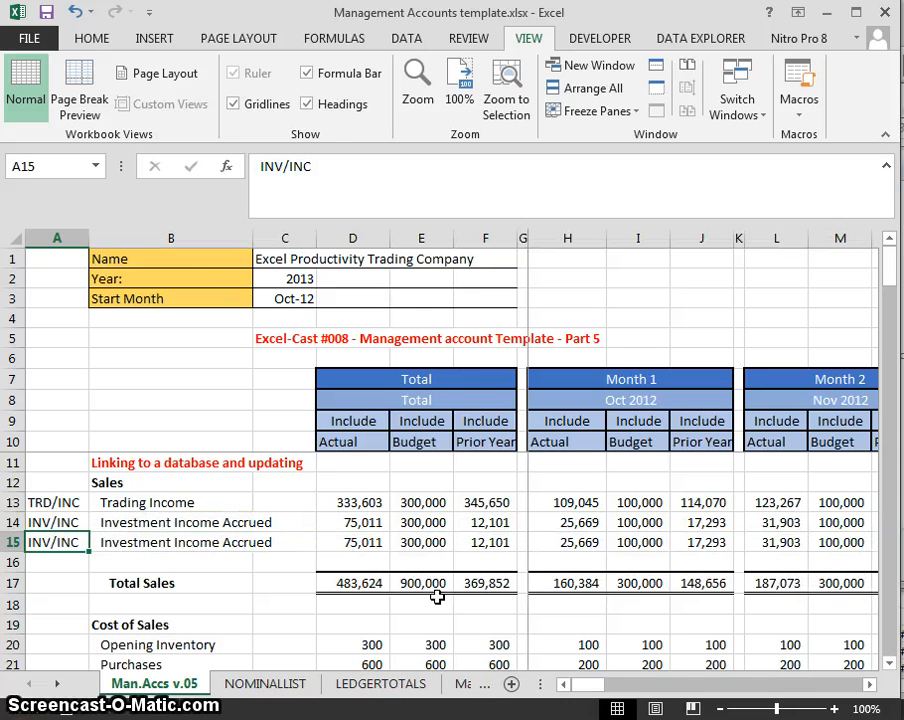
pyautogui.write('OTH/INC')
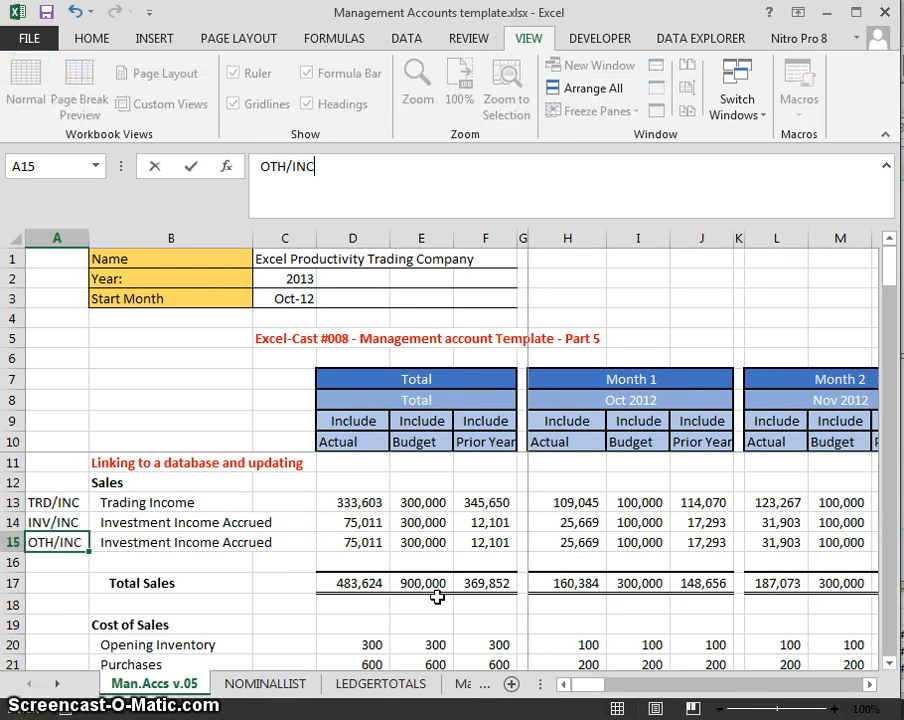
pyautogui.press('Return')
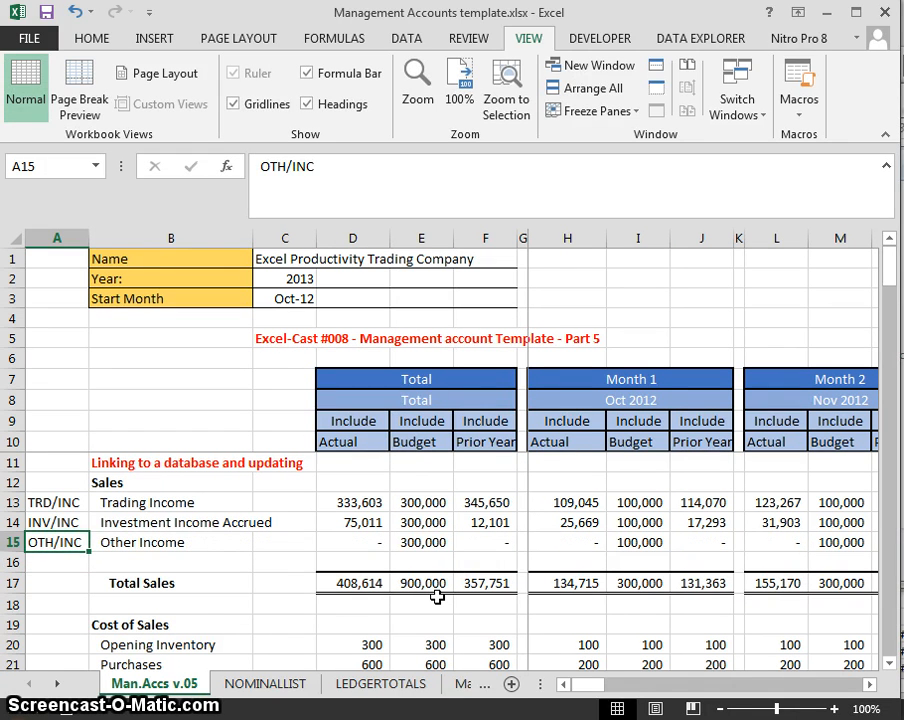
pyautogui.write('ENT/FEES')
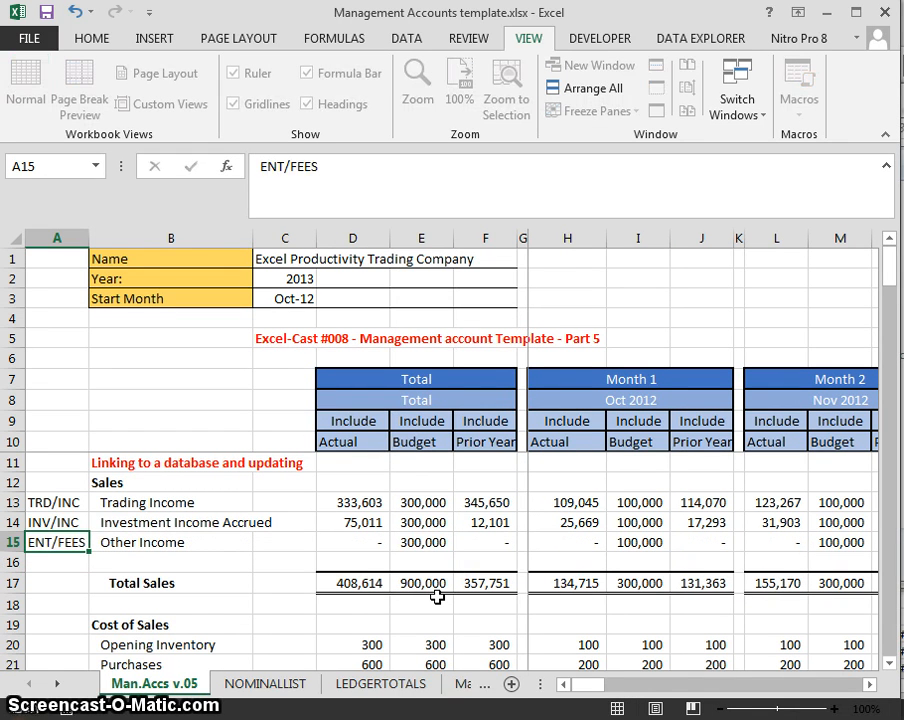
pyautogui.press('Return')
pyautogui.press('Up')
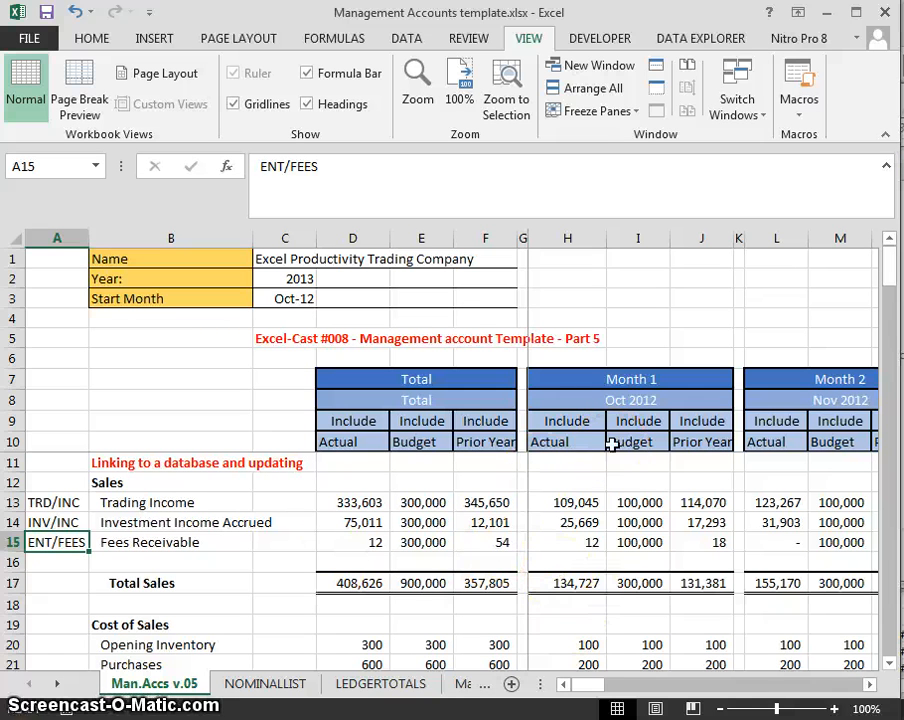
pyautogui.press('Down')
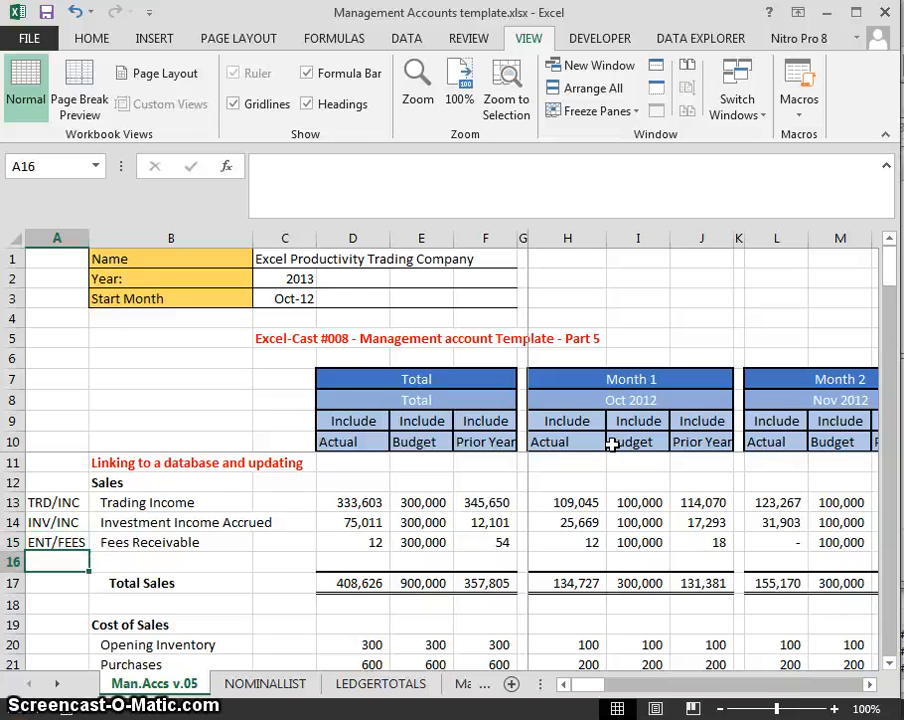
pyautogui.press('Up')
pyautogui.hotkey('shift', 'space')
# - Paste the Fees Receivable row into overhead row 28
pyautogui.hotkey('ctrl', 'c')
pyautogui.press('Down')
pyautogui.press('Down')
pyautogui.press('Down')
pyautogui.press('Down')
pyautogui.press('Down')
pyautogui.press('Down')
pyautogui.press('Down')
pyautogui.press('Down')
pyautogui.press('Down')
pyautogui.press('Down')
pyautogui.press('Down')
pyautogui.press('Down')
pyautogui.press('Down')
pyautogui.press('Down')
pyautogui.press('Down')
pyautogui.press('Down')
pyautogui.press('Down')
pyautogui.press('Down')
pyautogui.press('Down')
pyautogui.press('Down')
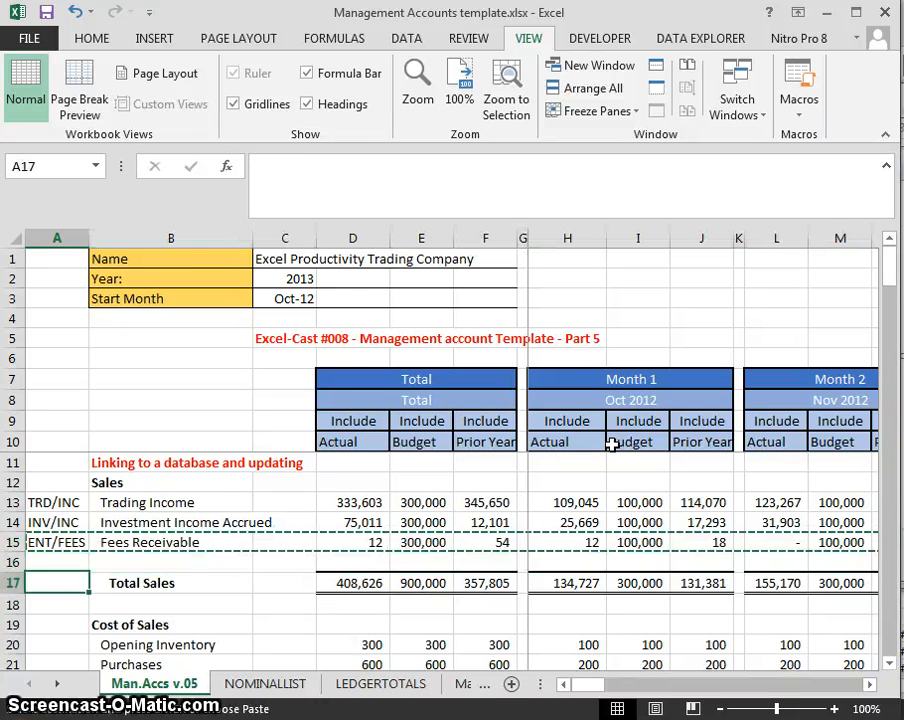
pyautogui.press('Down')
pyautogui.press('Down')
pyautogui.press('Down')
pyautogui.press('Down')
pyautogui.press('Down')
pyautogui.press('Down')
pyautogui.press('Down')
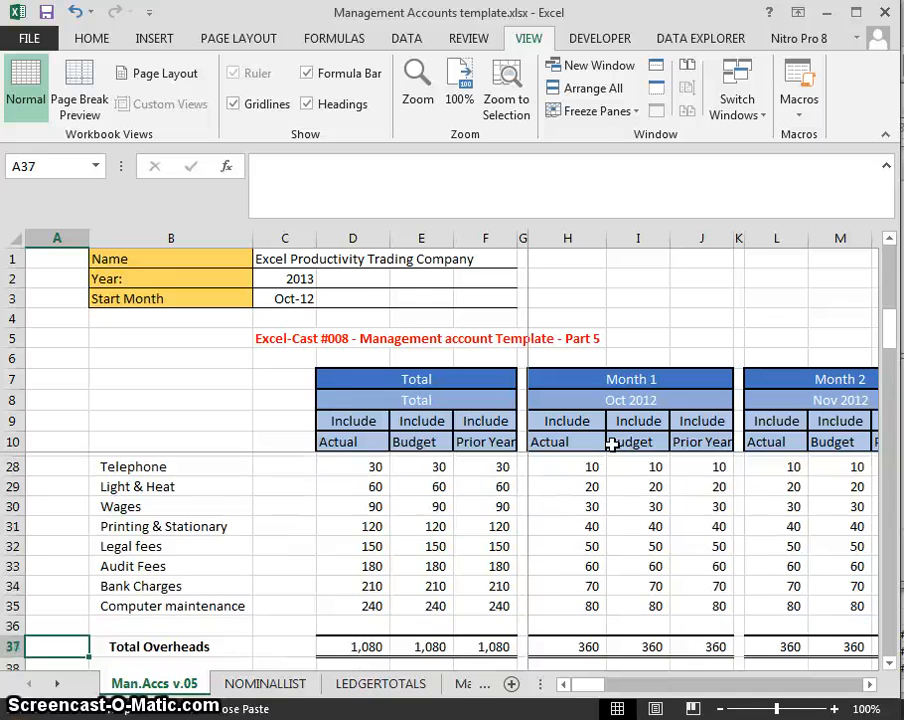
pyautogui.press('Up')
pyautogui.press('Up')
pyautogui.press('Up')
pyautogui.press('Up')
pyautogui.press('Up')
pyautogui.press('Up')
pyautogui.press('Up')
pyautogui.press('Up')
pyautogui.press('Up')
pyautogui.press('Up')
pyautogui.press('Up')
pyautogui.press('Up')
pyautogui.press('Up')
pyautogui.press('Up')
pyautogui.press('Up')
pyautogui.press('Up')
pyautogui.press('Up')
pyautogui.press('Up')
pyautogui.press('Up')
pyautogui.press('Up')
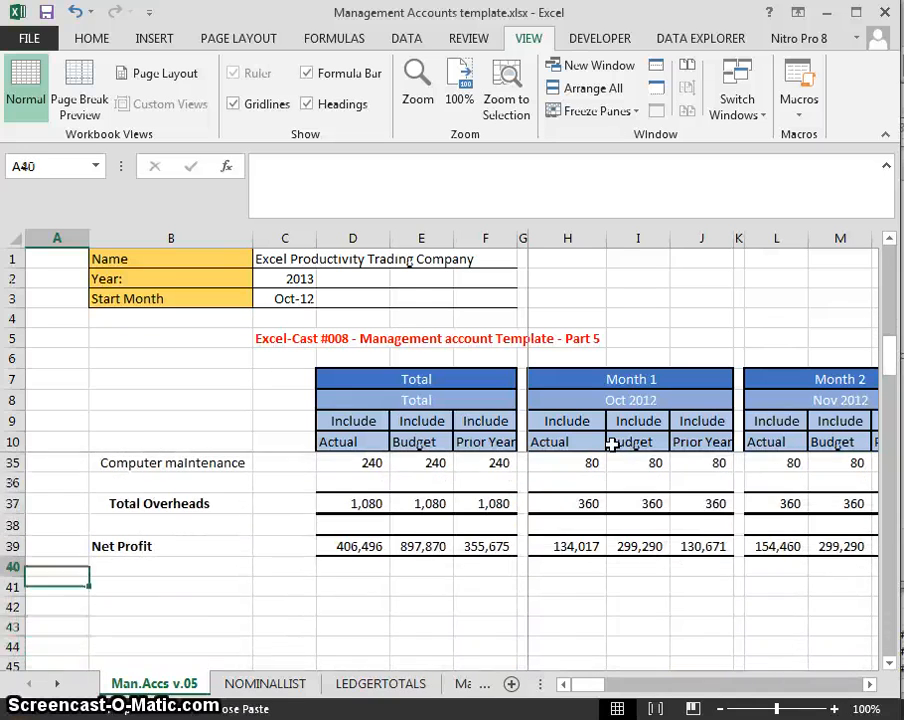
pyautogui.press('Down')
pyautogui.press('Down')
pyautogui.press('Down')
pyautogui.press('Down')
pyautogui.press('Down')
pyautogui.press('Down')
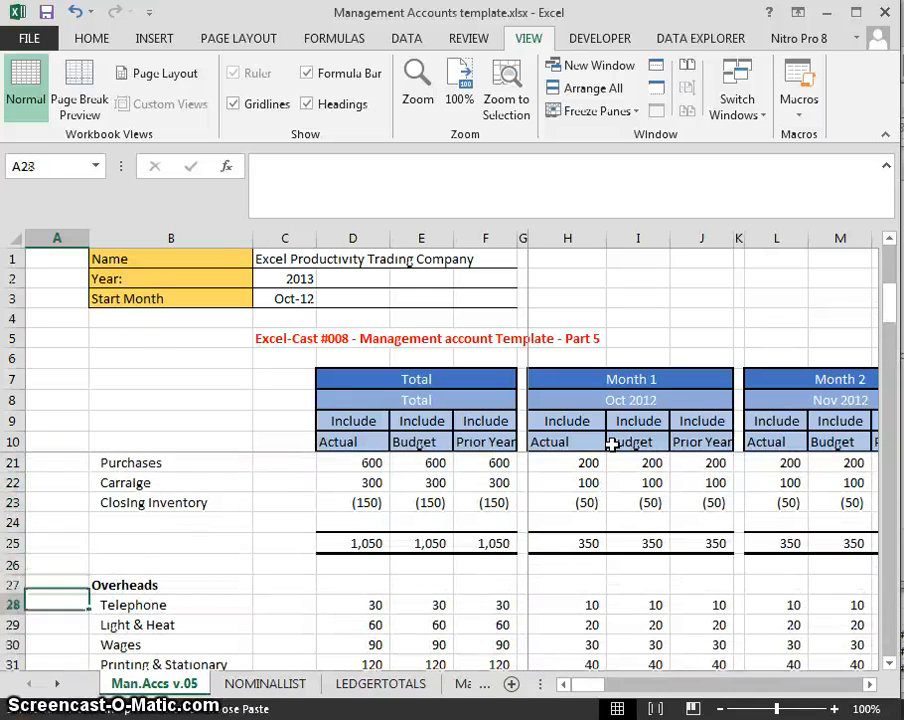
pyautogui.press('Down')
pyautogui.press('Up')
pyautogui.hotkey('ctrl', 'v')
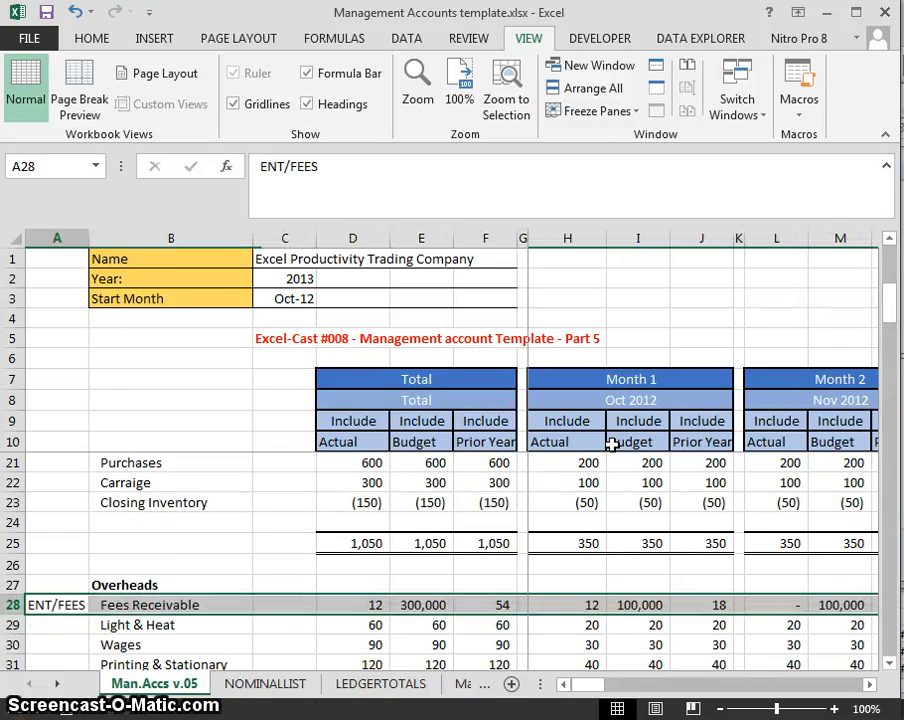
# - Find the POST/TELE code in NOMINALLIST's ACC CODE column, then return to Man.Accs v.05
pyautogui.hotkey('ctrl', 'pagedown')
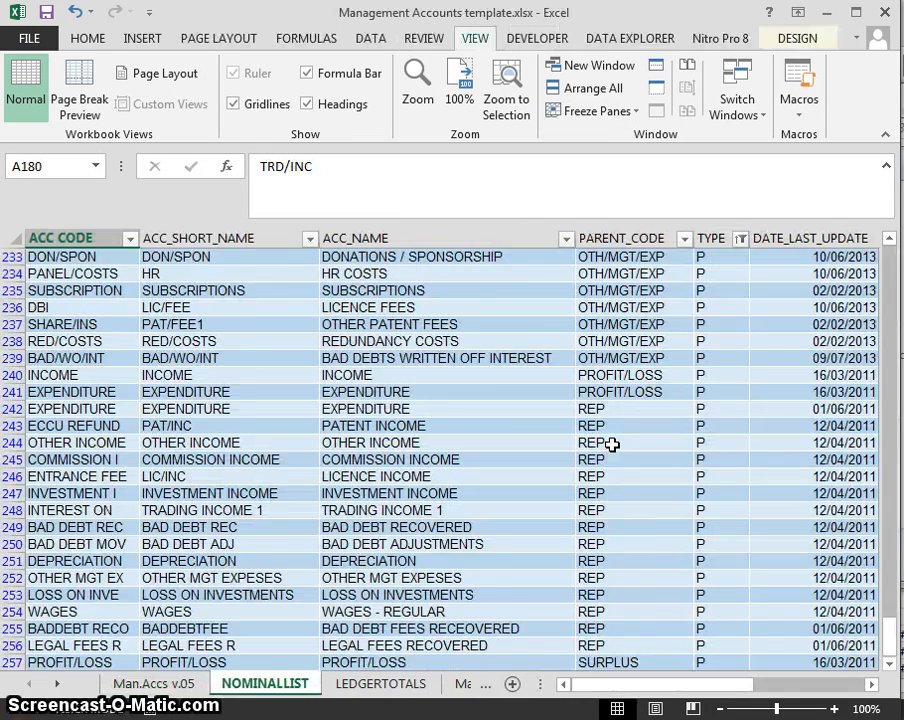
pyautogui.scroll(18, 612, 445)
pyautogui.hotkey('ctrl', 'space')
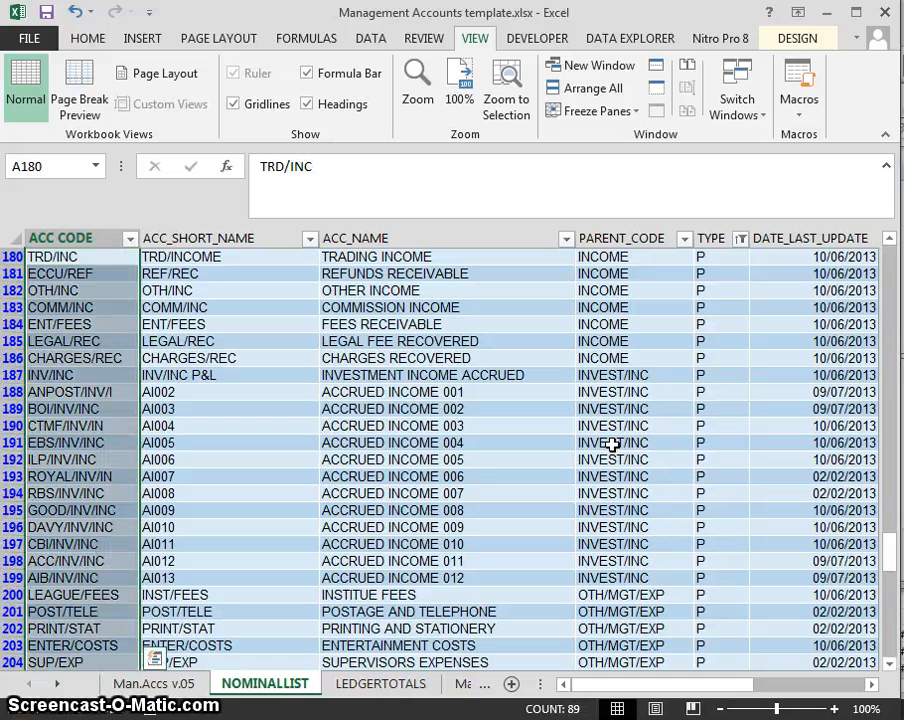
pyautogui.hotkey('ctrl', 'h')
pyautogui.press('Return')
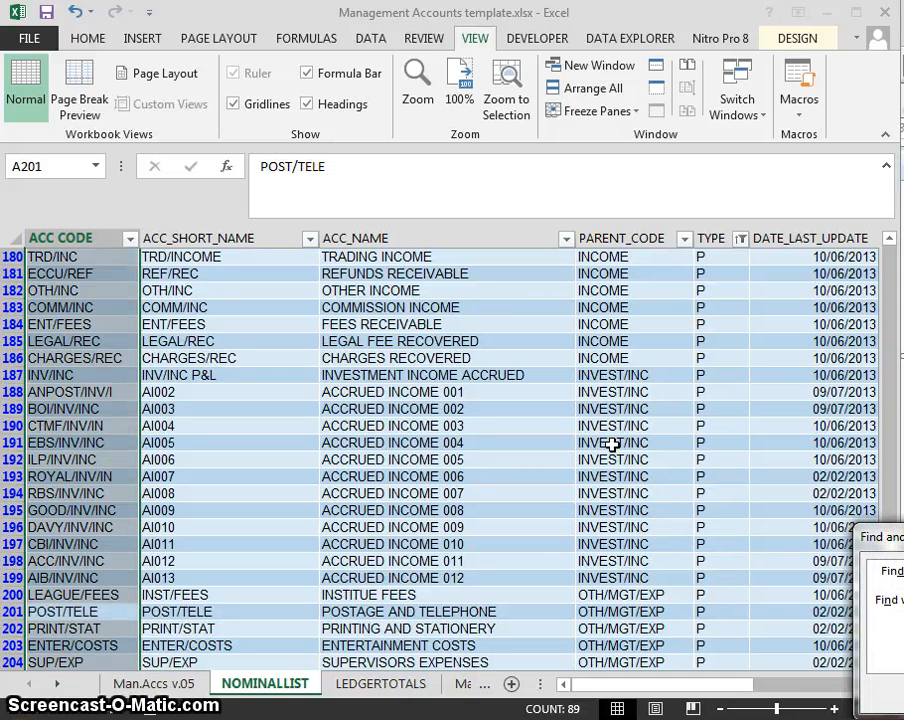
pyautogui.press('Escape')
pyautogui.hotkey('ctrl', 'pageup')
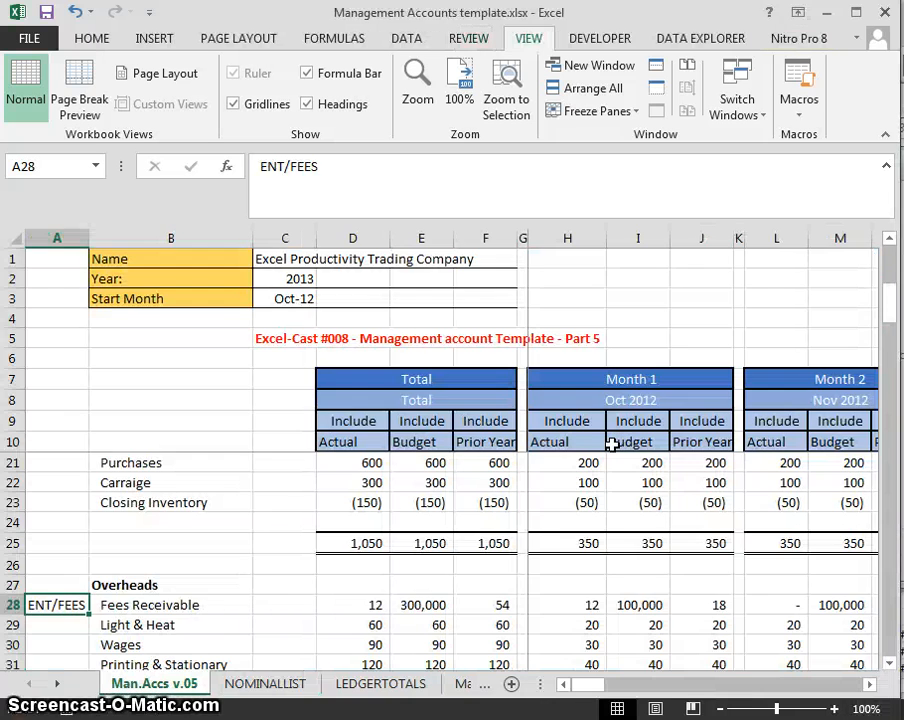
# - Enter POST/TELE as the row 28 account code and check its figures
pyautogui.write('POST/')
pyautogui.press('Return')
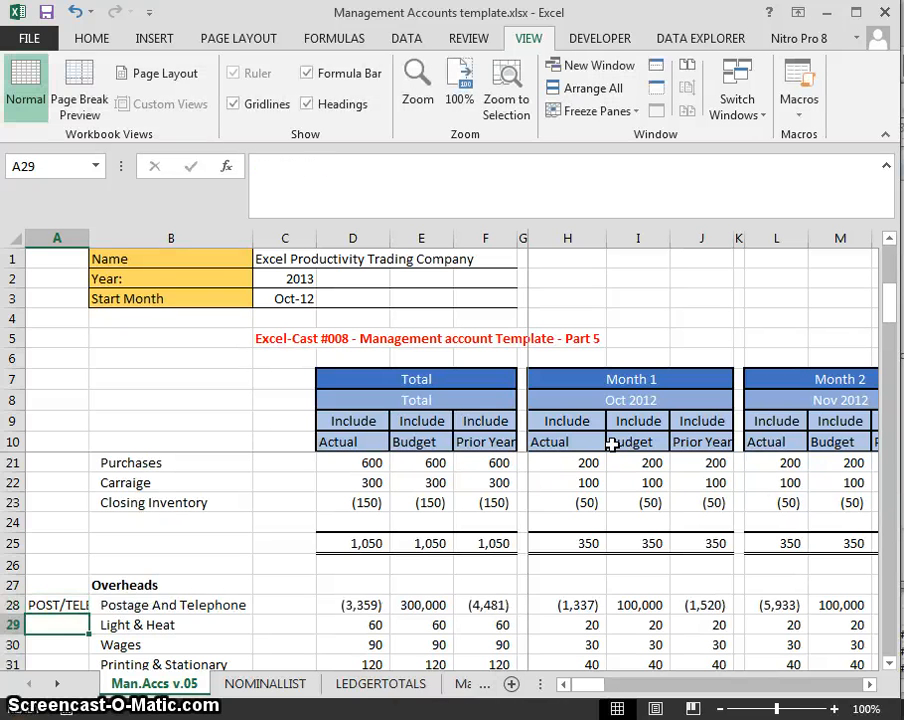
pyautogui.press('Up')
pyautogui.press('Right')
pyautogui.press('Right')
pyautogui.press('Right')
pyautogui.press('Right')
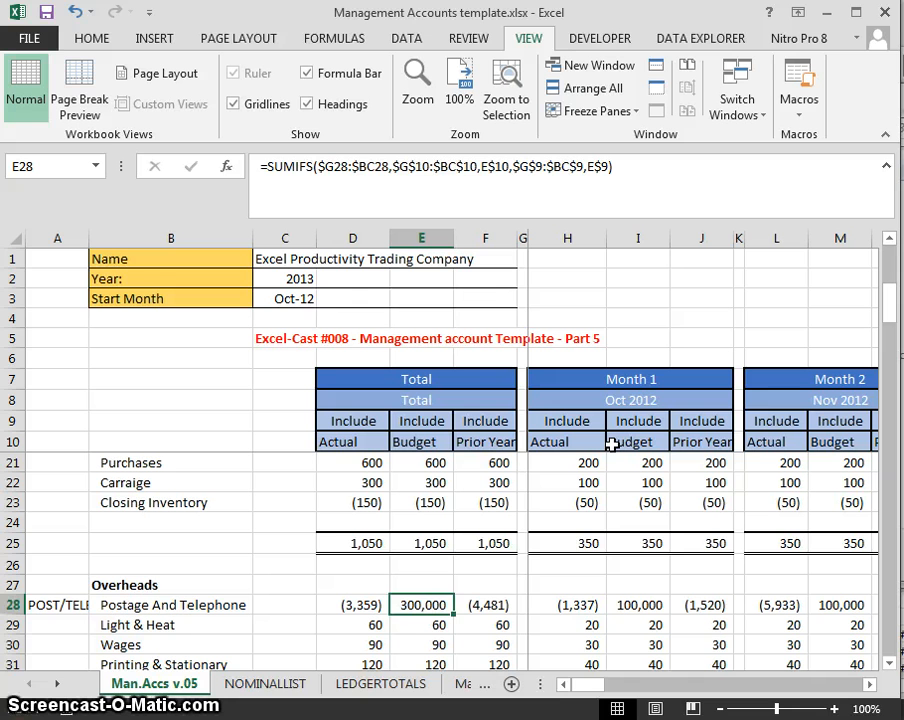
pyautogui.press('Down')
pyautogui.press('Up')
pyautogui.press('Right')
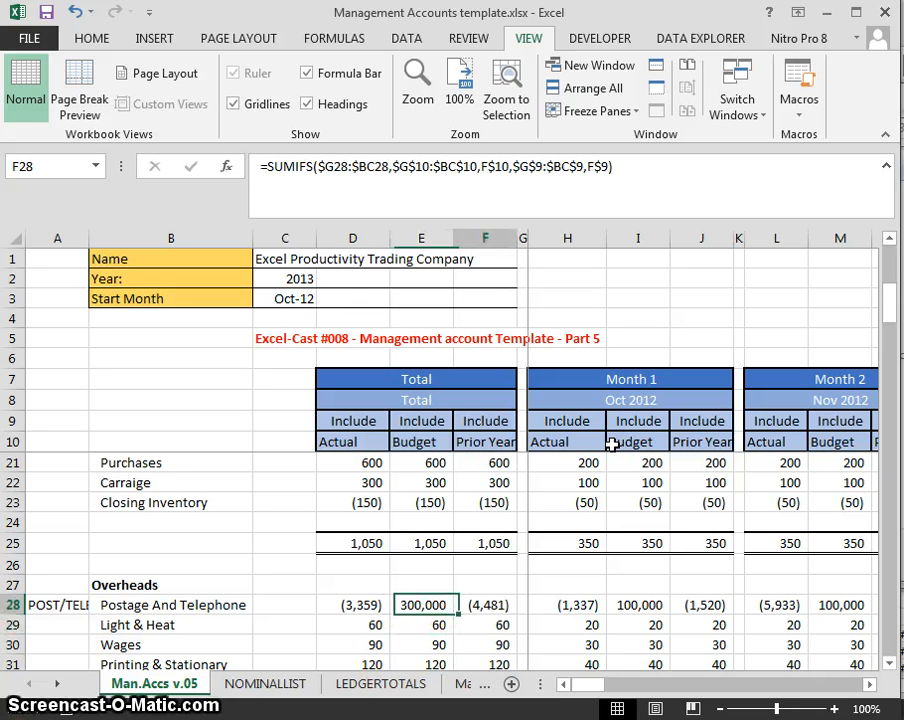
pyautogui.press('Right')
pyautogui.press('Right')
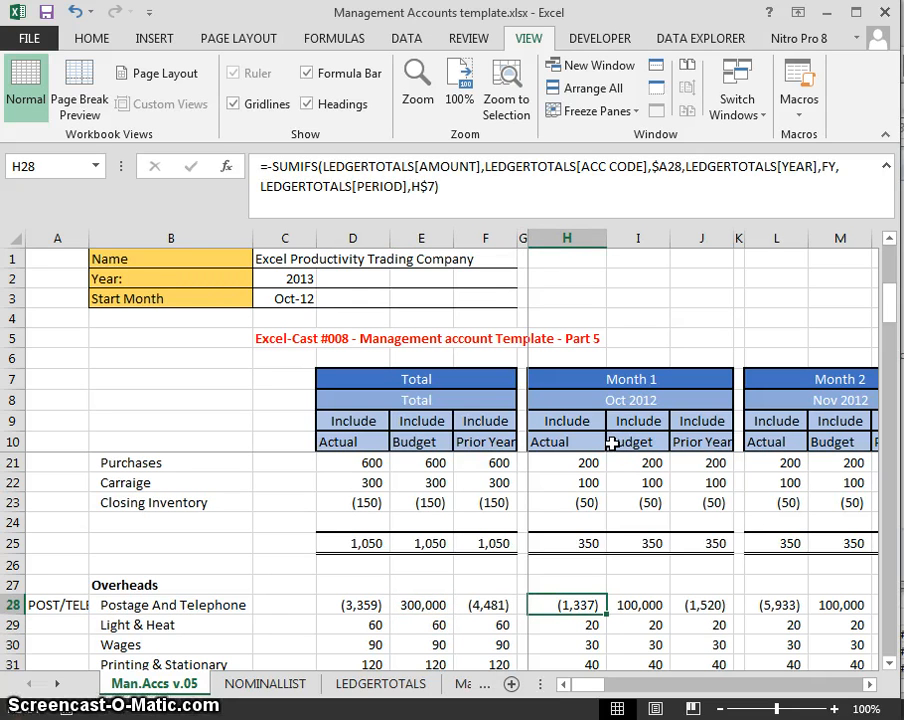
# - Delete the leading minus from the H28 Actual and J28 Prior Year formulas
pyautogui.click(268, 161)
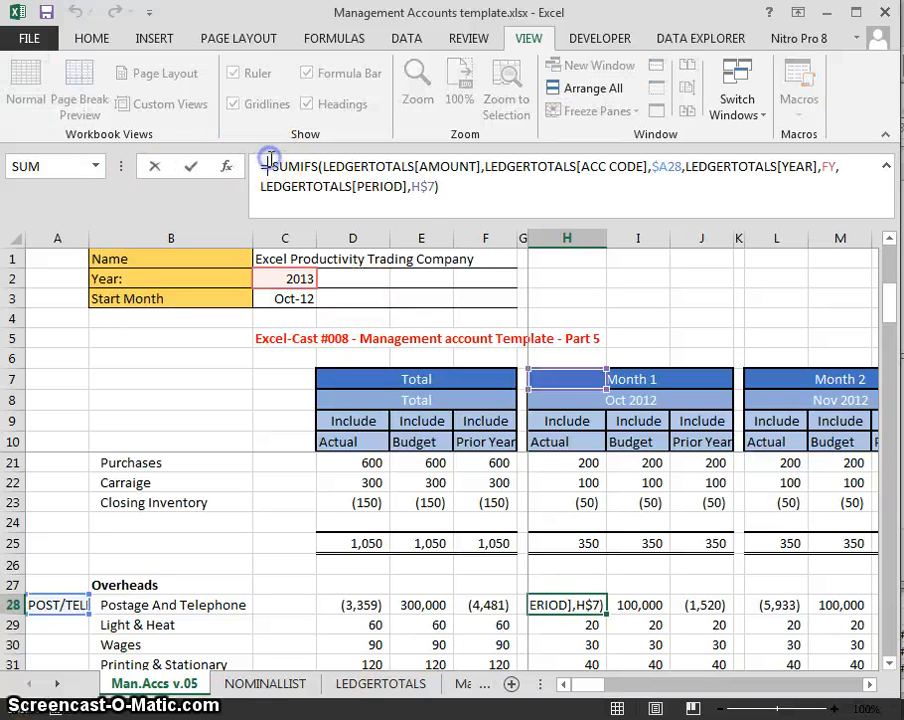
pyautogui.press('Delete')
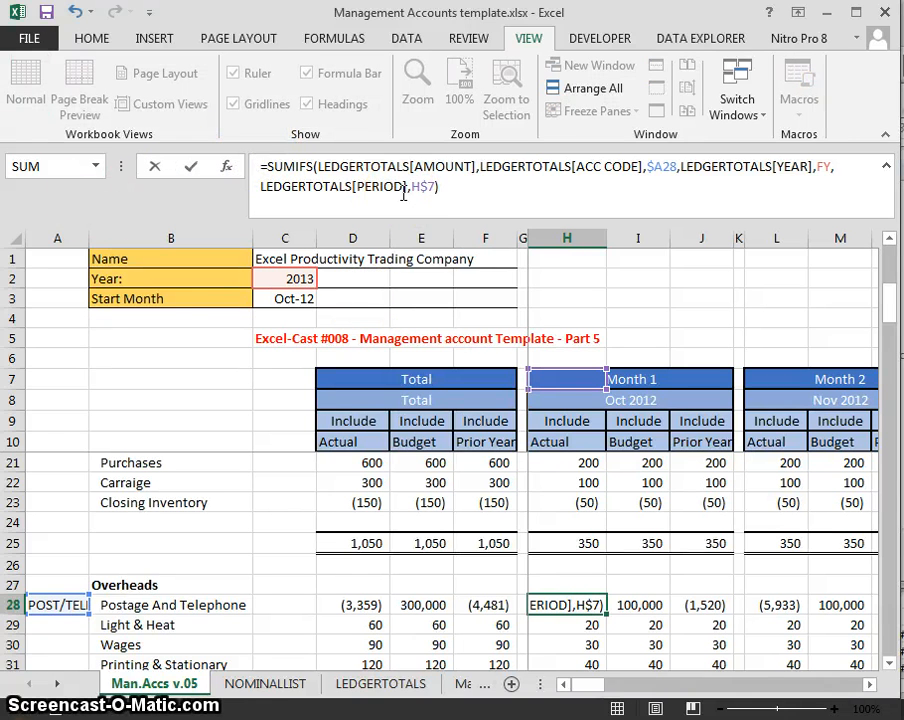
pyautogui.press('Return')
pyautogui.press('Up')
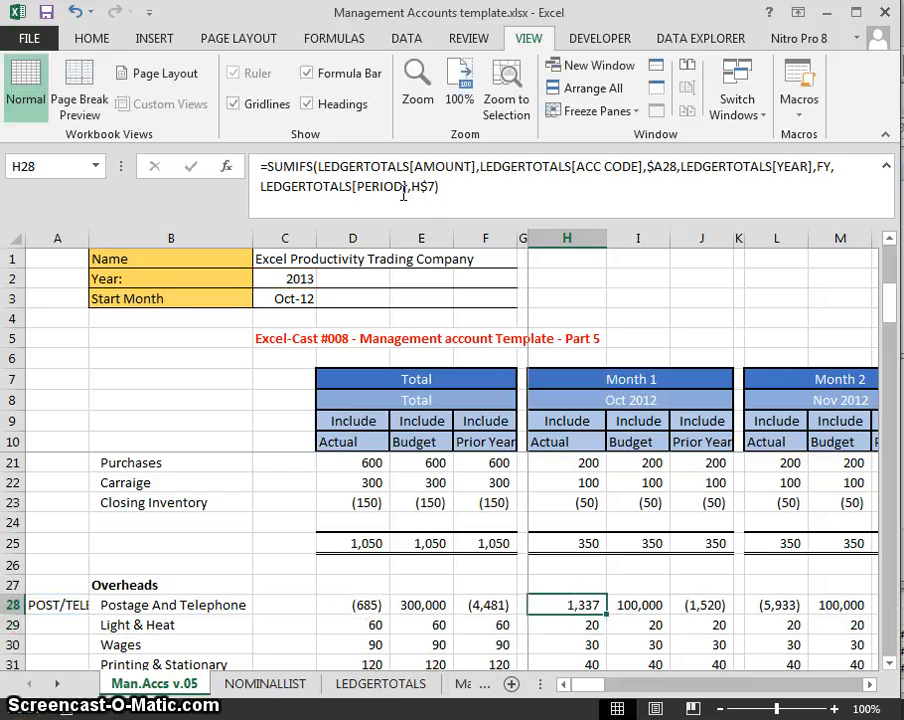
pyautogui.press('Right')
pyautogui.press('Right')
pyautogui.press('F2')
pyautogui.press('Left')
pyautogui.press('Left')
pyautogui.press('Left')
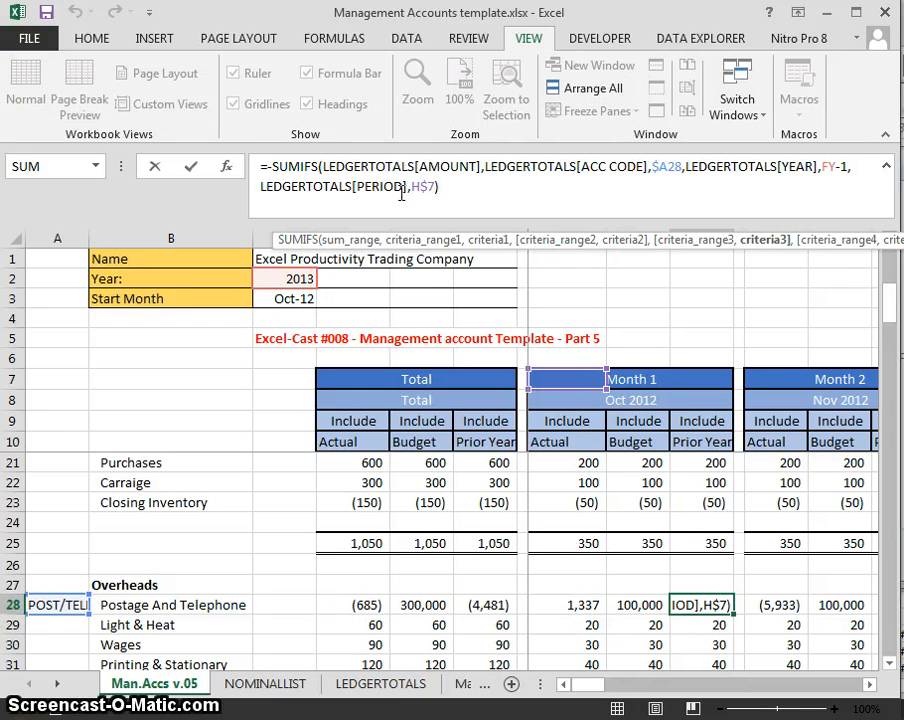
pyautogui.click(264, 166)
pyautogui.press('Delete')
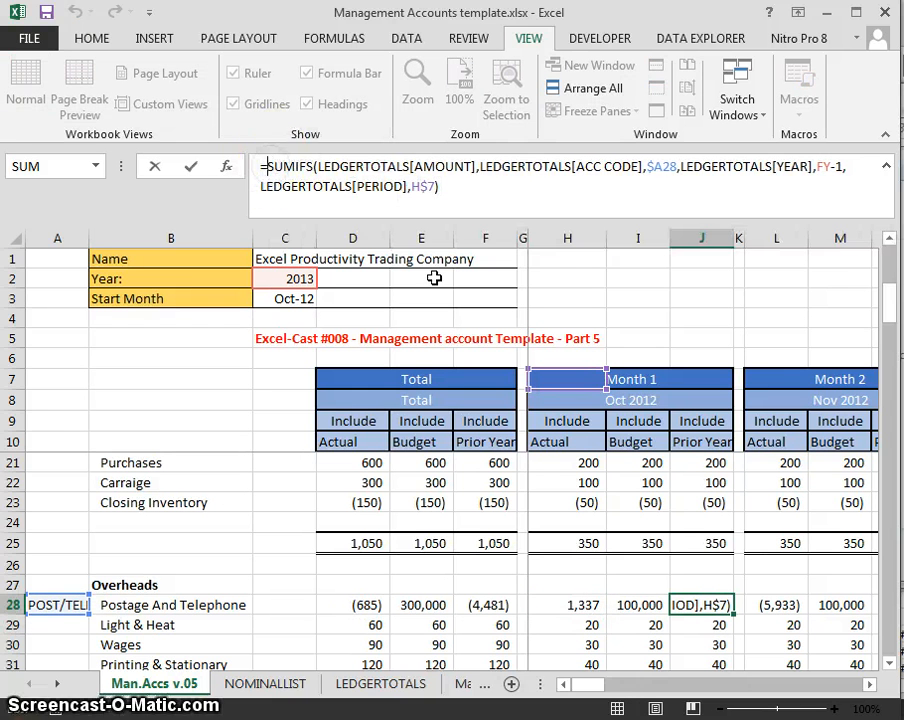
pyautogui.hotkey('ctrl', 'Return')
# - Copy the Month 1 Postage formulas H28:J28 into Months 2 through 7
pyautogui.press('Left')
pyautogui.press('Left')
pyautogui.hotkey('shift', 'Right')
pyautogui.hotkey('shift', 'Right')
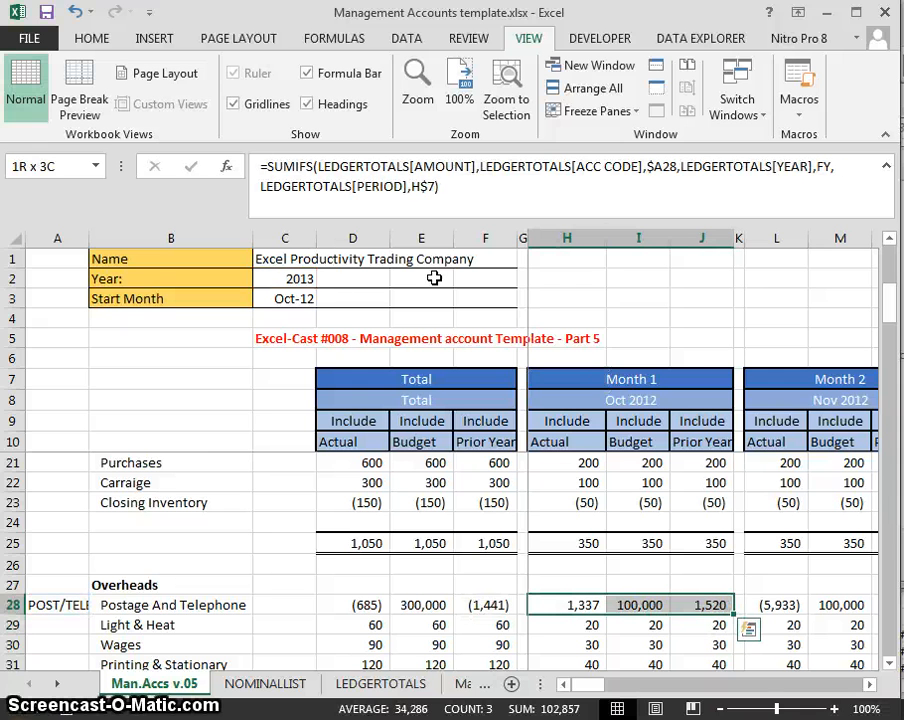
pyautogui.hotkey('ctrl', 'c')
pyautogui.press('Right')
pyautogui.press('Right')
pyautogui.press('Right')
pyautogui.press('Right')
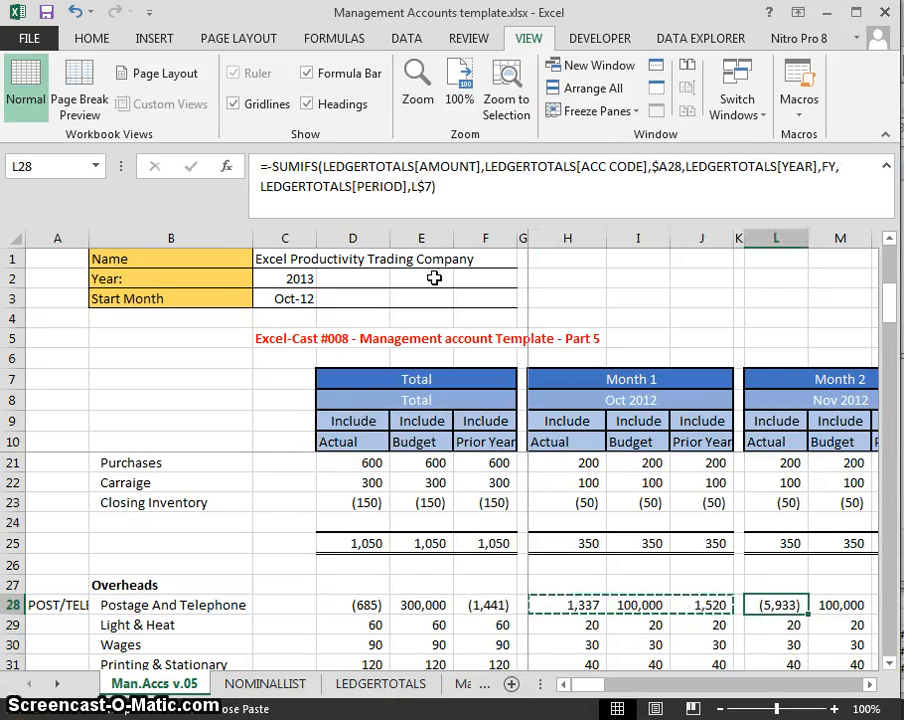
pyautogui.hotkey('ctrl', 'v')
pyautogui.press('Right')
pyautogui.press('Right')
pyautogui.press('Right')
pyautogui.press('Right')
pyautogui.hotkey('ctrl', 'v')
pyautogui.press('Right')
pyautogui.press('Right')
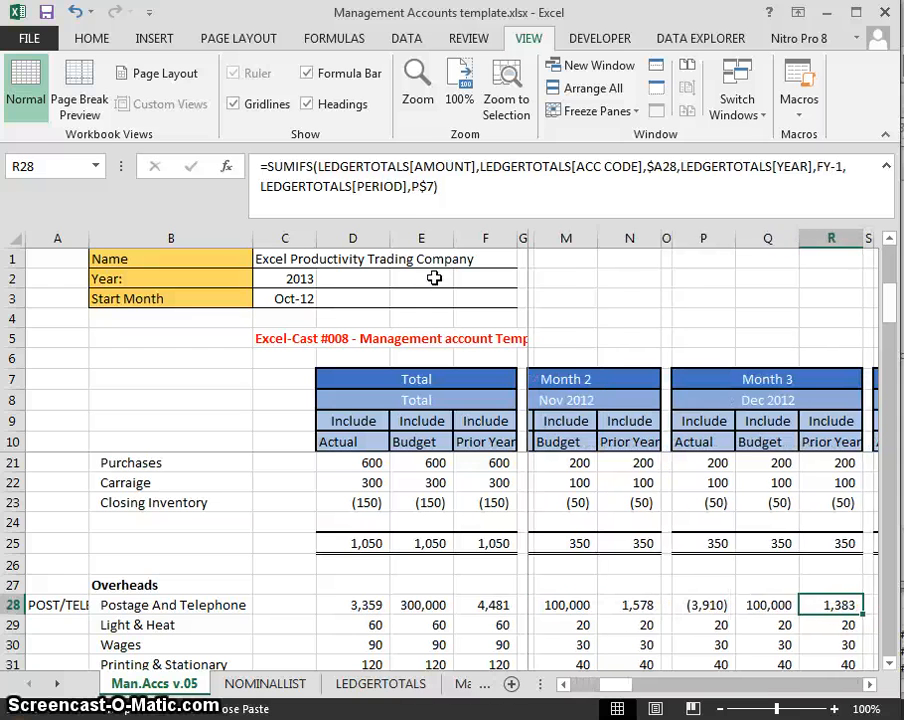
pyautogui.press('Right')
pyautogui.press('Right')
pyautogui.hotkey('ctrl', 'v')
pyautogui.press('Right')
pyautogui.press('Right')
pyautogui.press('Right')
pyautogui.press('Right')
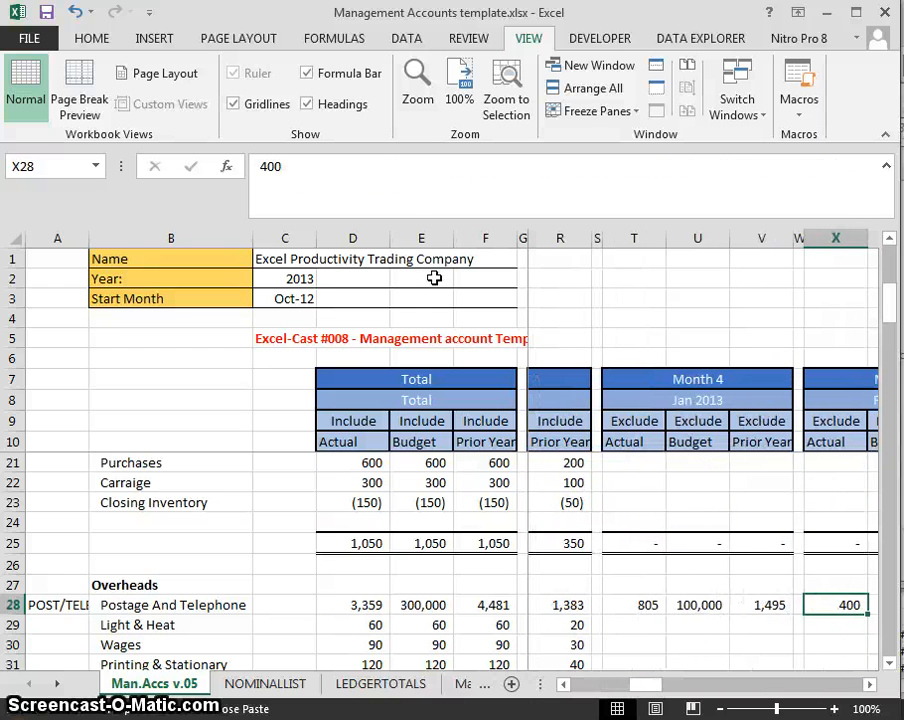
pyautogui.hotkey('ctrl', 'v')
pyautogui.press('Right')
pyautogui.press('Right')
pyautogui.press('Right')
pyautogui.press('Right')
pyautogui.hotkey('ctrl', 'v')
pyautogui.press('Right')
pyautogui.press('Right')
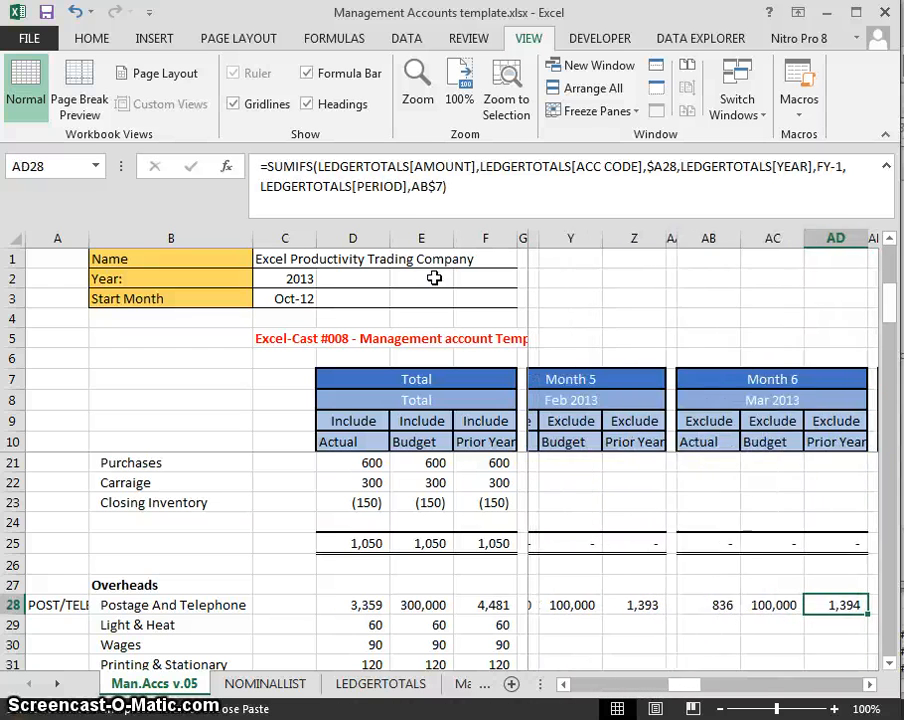
pyautogui.press('Right')
pyautogui.press('Right')
pyautogui.hotkey('ctrl', 'v')
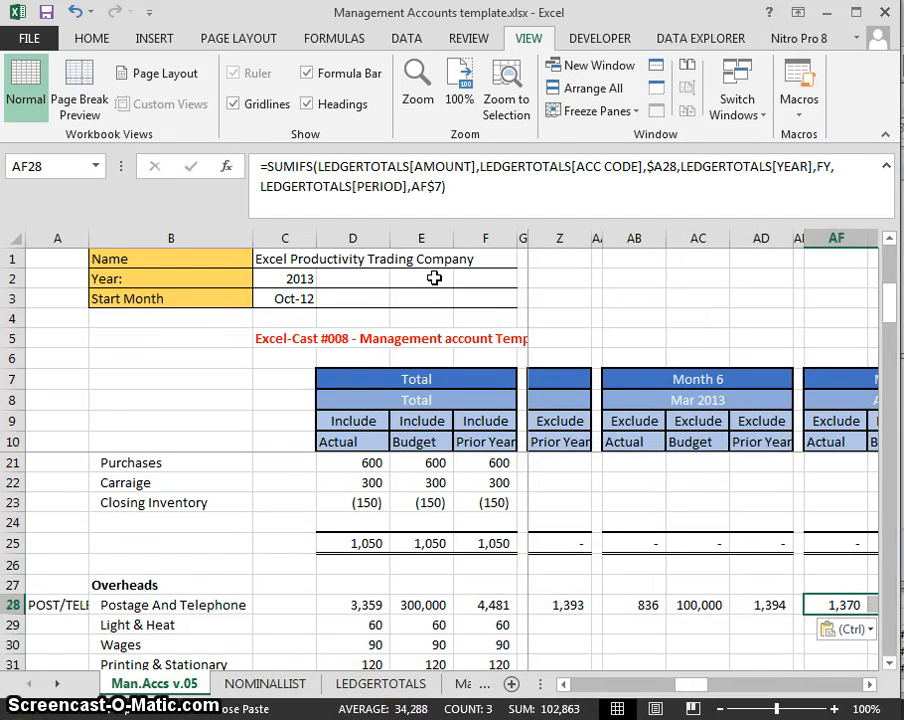
# - Check the Total Actual figure in D28 and move up toward the sales rows
pyautogui.press('Left')
pyautogui.press('Left')
pyautogui.press('Left')
pyautogui.press('Left')
pyautogui.press('Left')
pyautogui.press('Left')
pyautogui.press('Left')
pyautogui.press('Left')
pyautogui.press('Left')
pyautogui.press('Left')
pyautogui.press('Left')
pyautogui.press('Left')
pyautogui.press('Left')
pyautogui.press('Left')
pyautogui.press('Left')
pyautogui.press('Left')
pyautogui.press('Left')
pyautogui.press('Left')
pyautogui.press('Left')
pyautogui.press('Left')
pyautogui.press('Right')
pyautogui.press('Right')
pyautogui.press('Right')
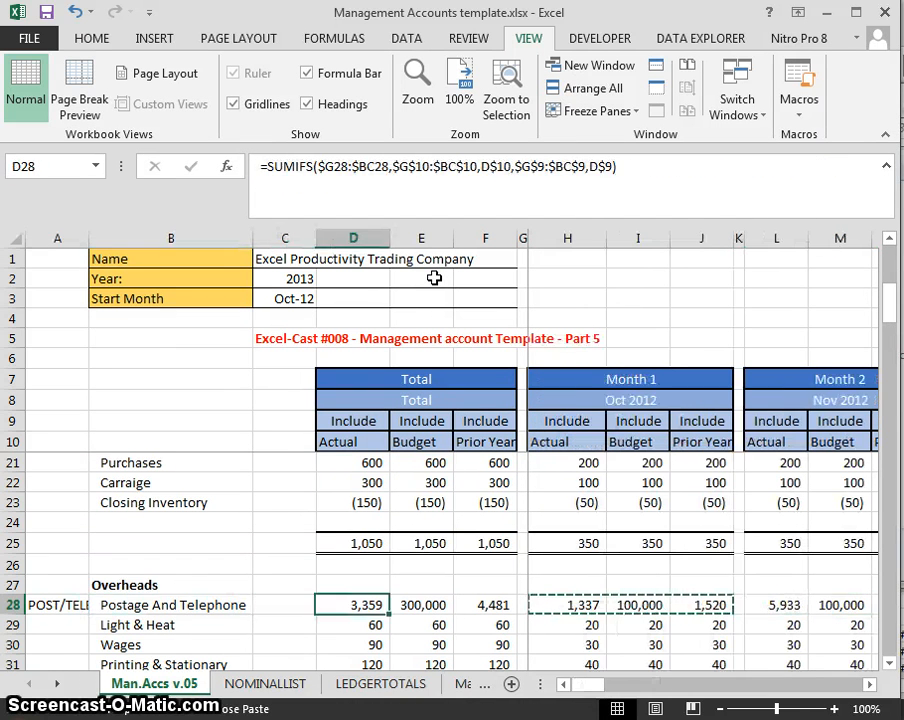
pyautogui.press('Left')
pyautogui.press('Left')
pyautogui.press('Left')
pyautogui.press('Up')
pyautogui.press('Up')
pyautogui.press('Up')
pyautogui.press('Up')
pyautogui.press('Up')
pyautogui.press('Up')
pyautogui.press('Up')
pyautogui.press('Up')
pyautogui.press('Up')
pyautogui.press('Up')
pyautogui.press('Up')
pyautogui.press('Up')
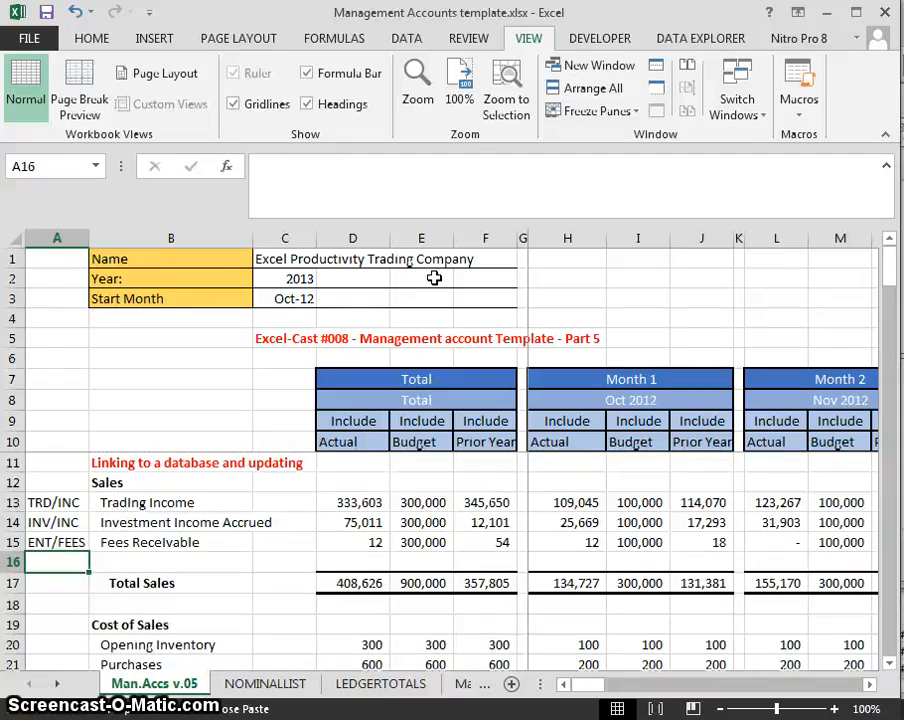
# - Review the column A codes, then switch to the Excel Integrated - Hotel Template.xls workbook
pyautogui.press('Down')
pyautogui.press('Down')
pyautogui.press('Down')
pyautogui.press('Down')
pyautogui.press('Down')
pyautogui.press('Down')
pyautogui.press('Down')
pyautogui.press('Down')
pyautogui.press('Down')
pyautogui.press('Down')
pyautogui.press('Up')
pyautogui.press('Up')
pyautogui.press('Up')
pyautogui.press('Up')
pyautogui.press('Up')
pyautogui.press('Up')
pyautogui.press('Up')
pyautogui.press('Up')
pyautogui.press('Up')
pyautogui.press('Up')
pyautogui.press('Up')
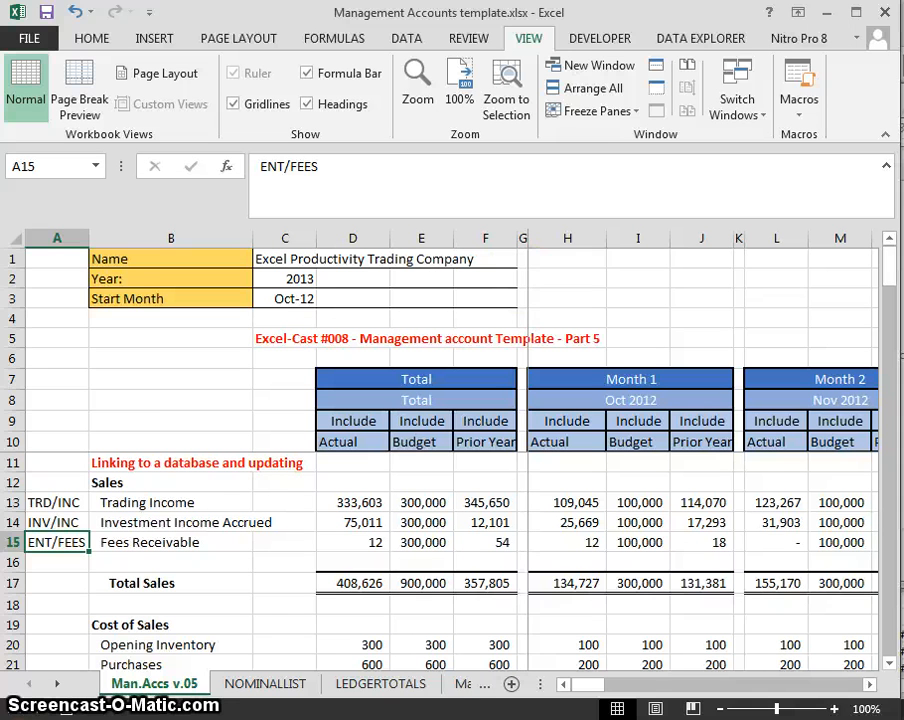
pyautogui.hotkey('alt', 'Tab')
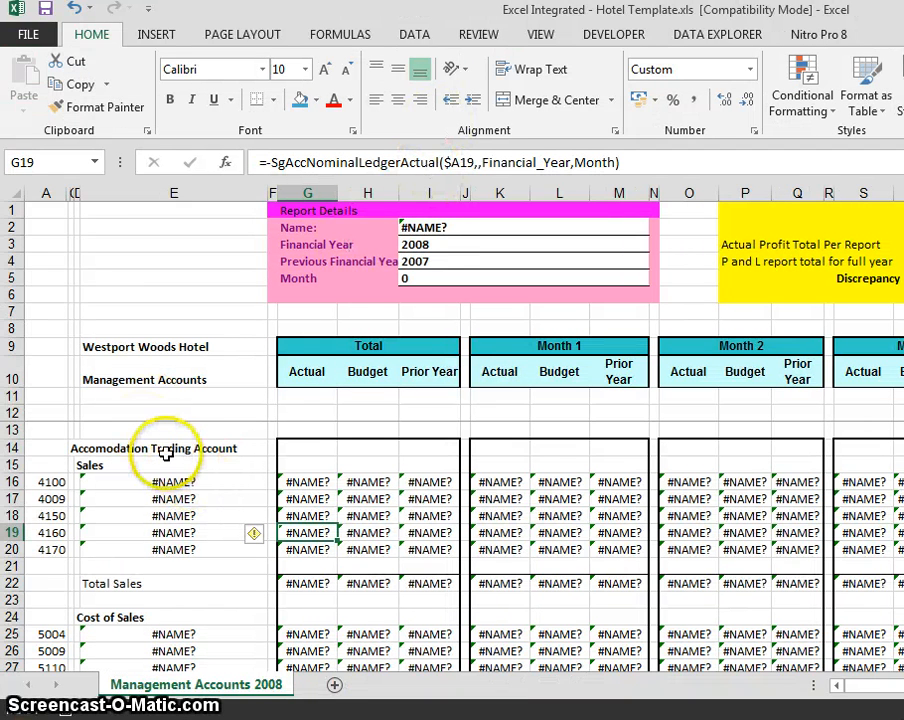
pyautogui.press('Up')
pyautogui.press('Up')
pyautogui.press('Up')
pyautogui.press('Up')
pyautogui.press('Up')
pyautogui.press('Up')
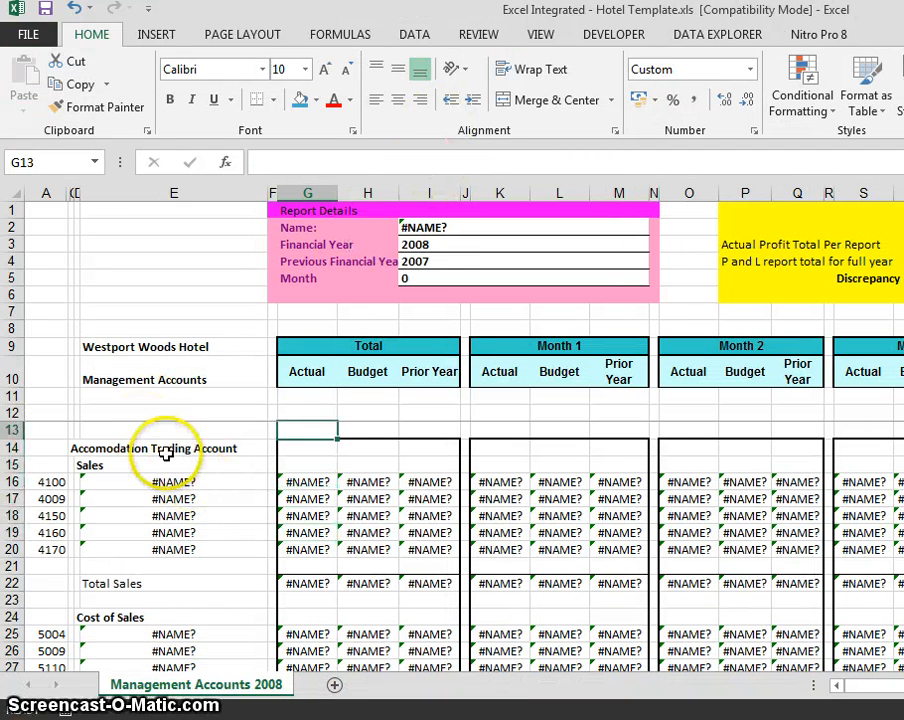
pyautogui.press('Left')
pyautogui.press('Left')
pyautogui.press('Left')
pyautogui.press('Down')
pyautogui.press('Down')
pyautogui.press('Left')
pyautogui.press('Left')
pyautogui.press('Down')
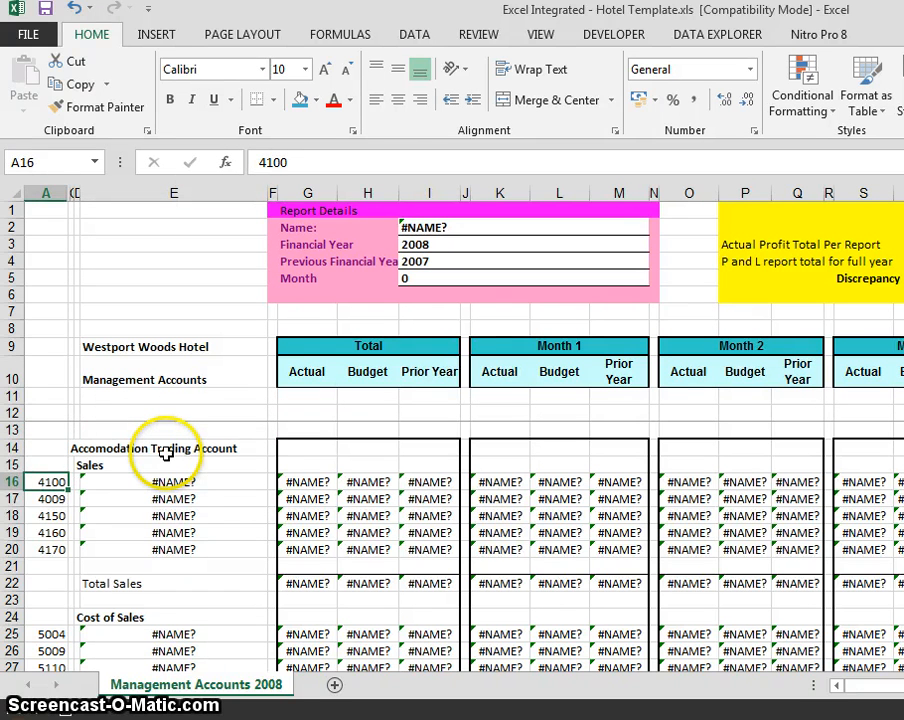
pyautogui.press('Down')
pyautogui.press('Up')
pyautogui.press('Down')
pyautogui.press('Down')
pyautogui.press('Up')
pyautogui.press('Right')
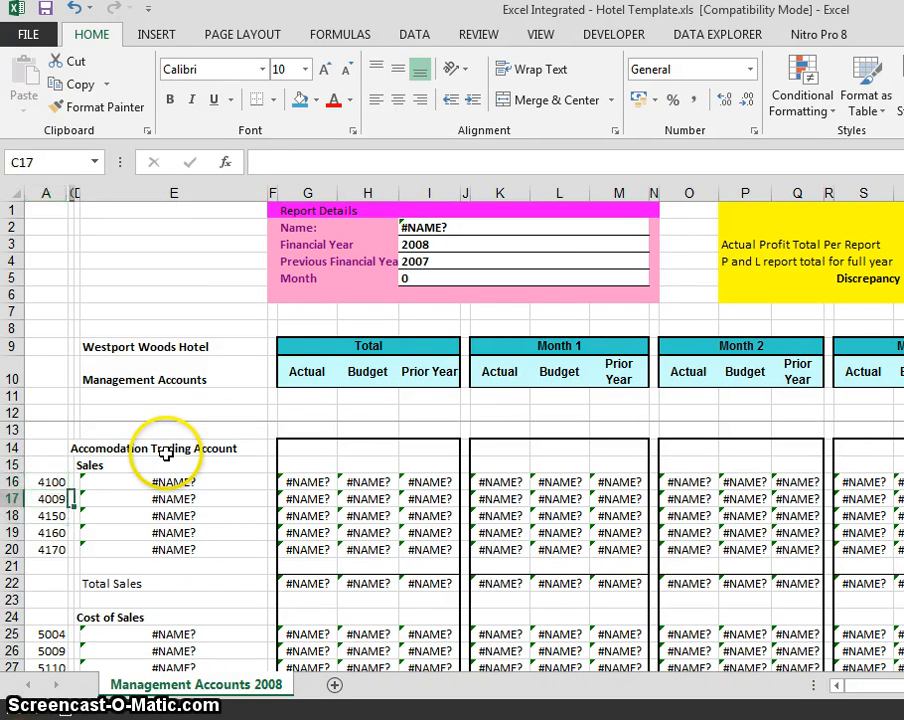
pyautogui.press('Right')
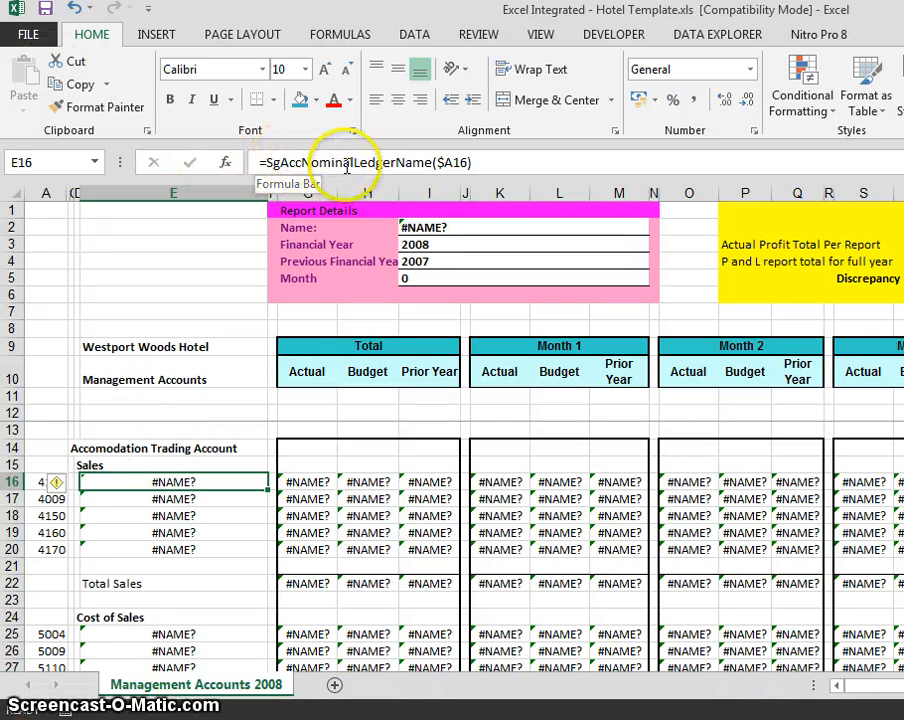
pyautogui.click(432, 160)
pyautogui.press('Escape')
pyautogui.press('Right')
pyautogui.press('Right')
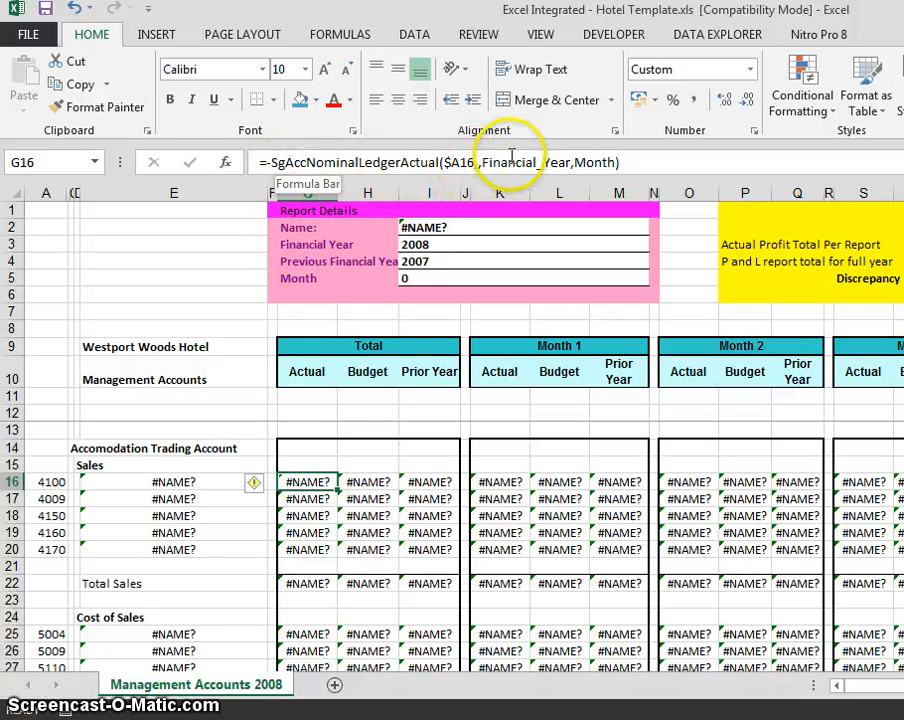
pyautogui.press('Right')
pyautogui.press('Right')
pyautogui.press('Right')
pyautogui.press('Right')
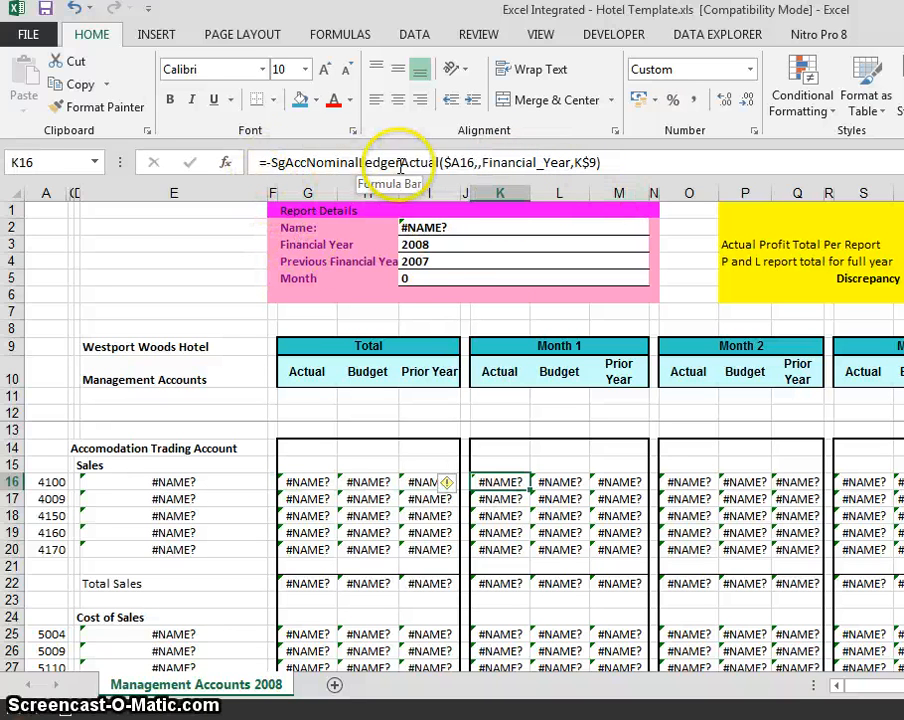
pyautogui.click(461, 163)
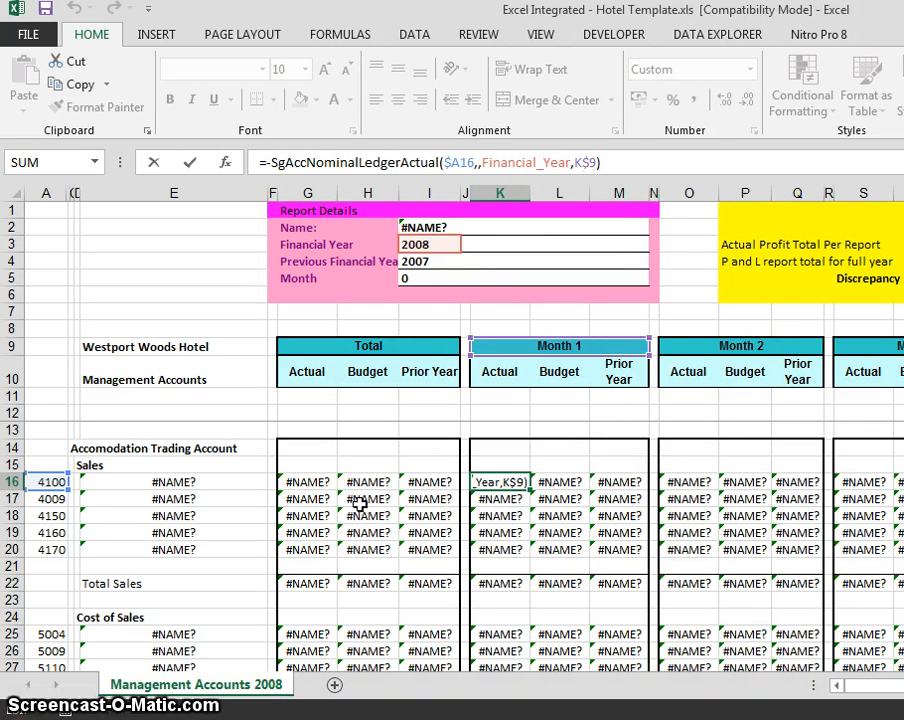
pyautogui.hotkey('ctrl', 'Return')
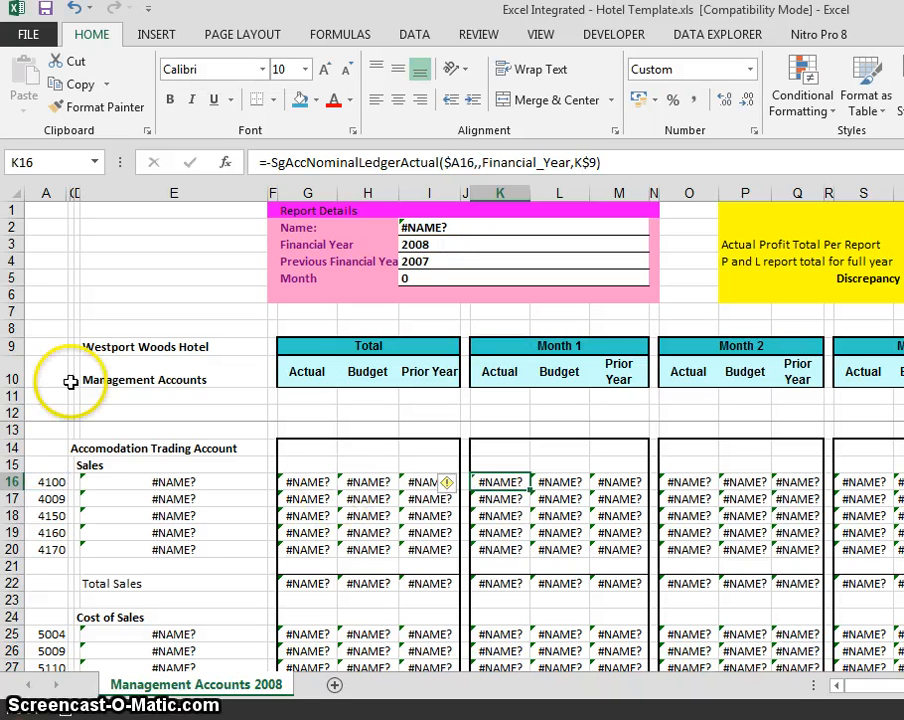
pyautogui.press('Down')
pyautogui.press('Up')
pyautogui.press('Left')
pyautogui.press('Left')
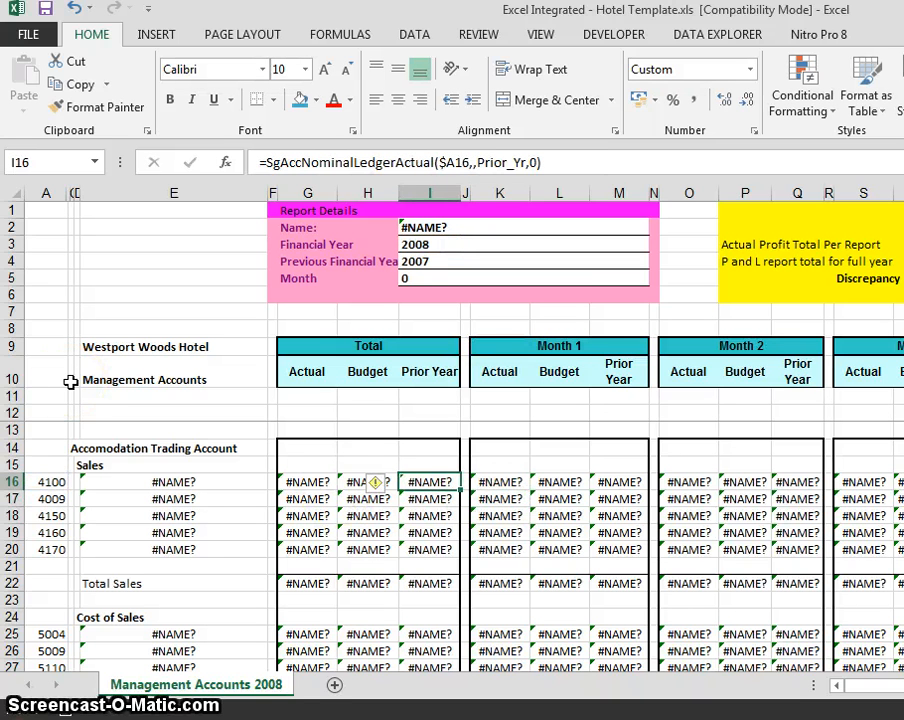